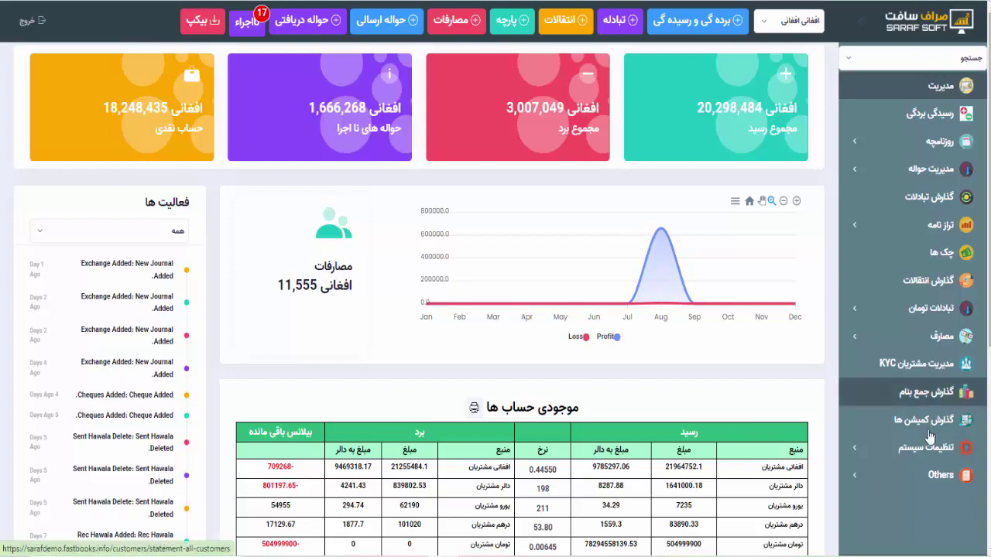
# Go to System Settings > زبان and open phrase editing for the فارسی language
pyautogui.click(908, 447)
pyautogui.scroll(-3, 913, 349)
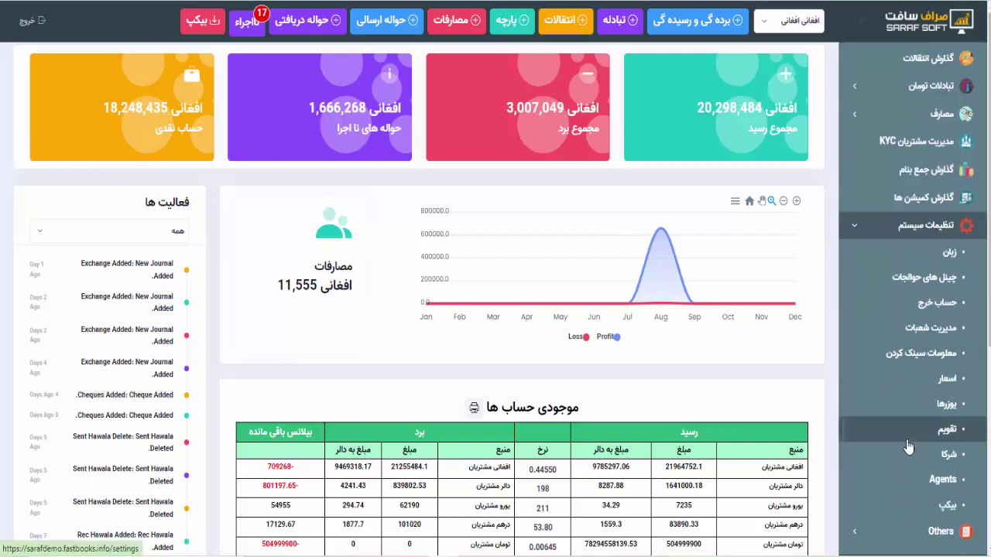
pyautogui.click(950, 254)
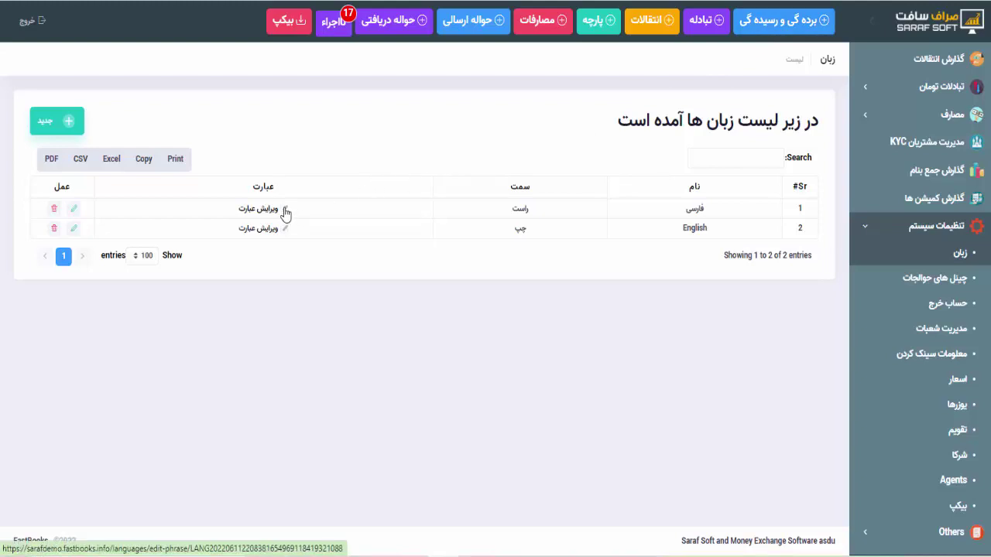
pyautogui.click(285, 210)
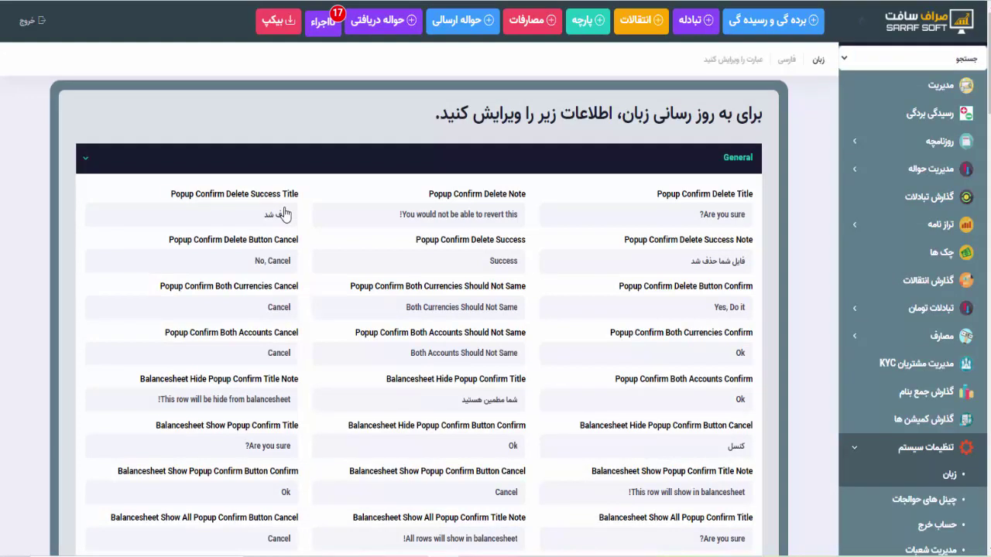
# Collapse General, expand Journal and delete the Farsi Form Date Placeholder text
pyautogui.click(288, 163)
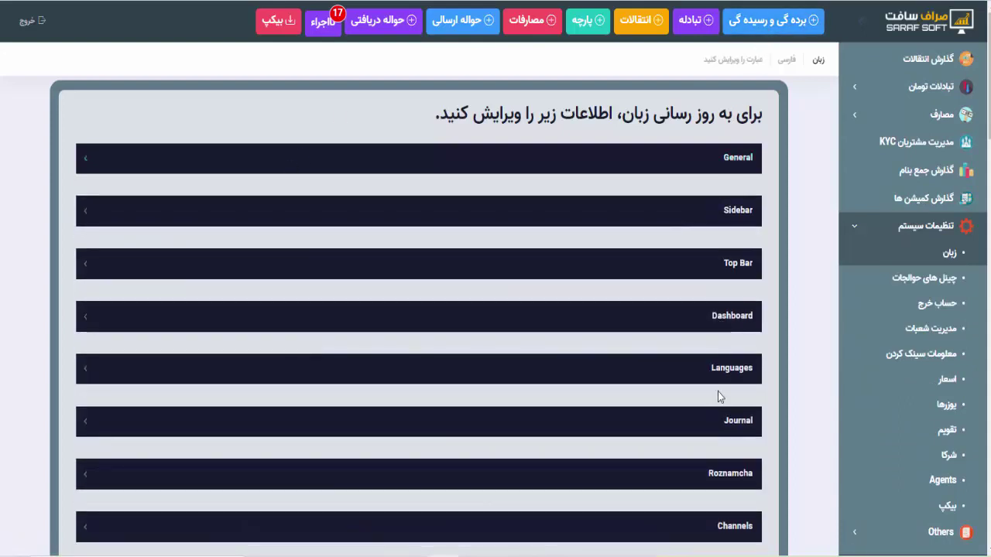
pyautogui.scroll(-2, 718, 392)
pyautogui.click(695, 310)
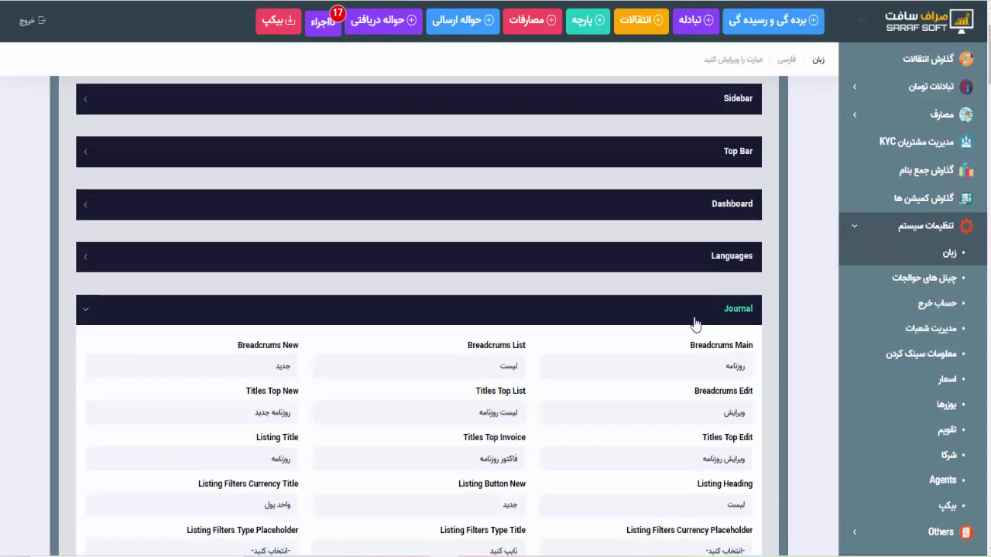
pyautogui.scroll(-3, 578, 416)
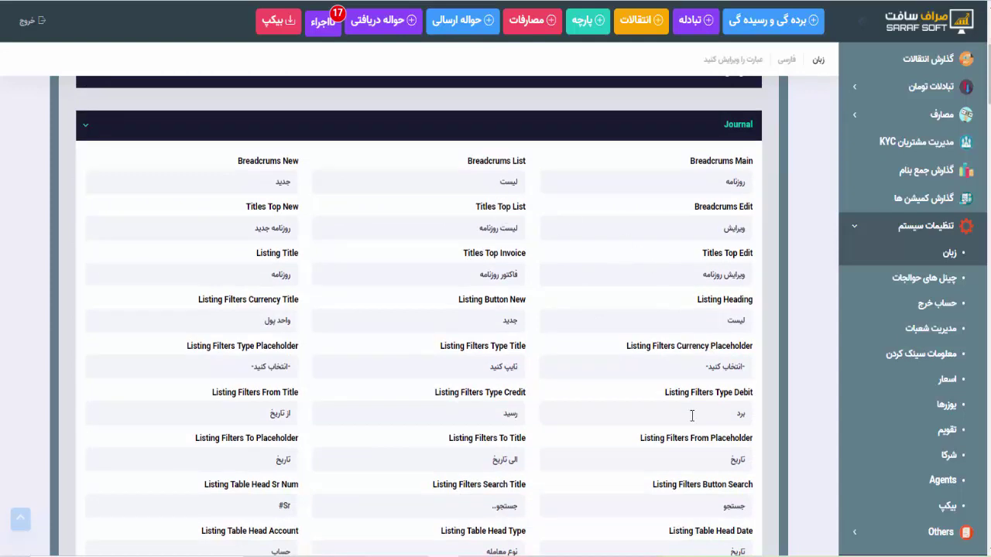
pyautogui.scroll(-1, 692, 411)
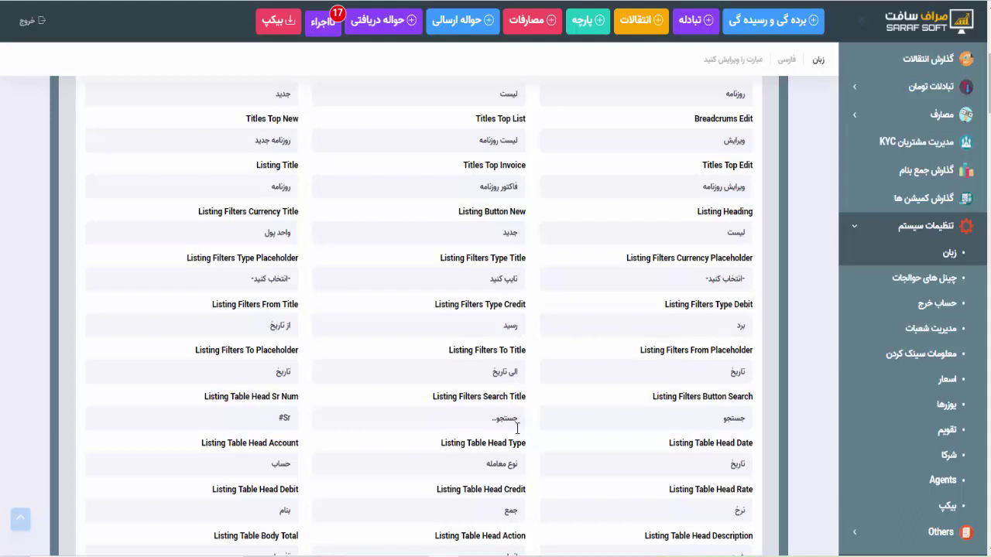
pyautogui.scroll(-2, 517, 429)
pyautogui.scroll(-2, 518, 430)
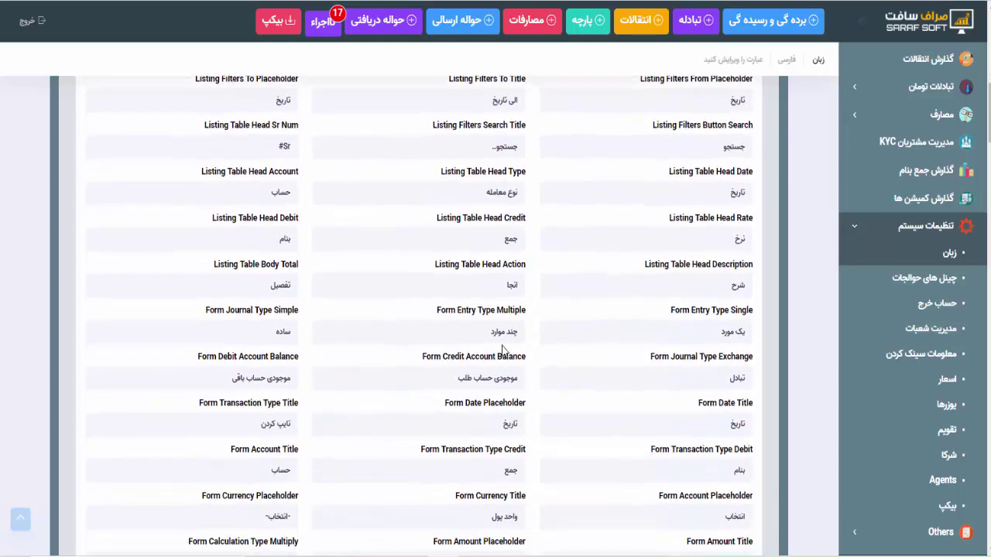
pyautogui.moveTo(500, 425); pyautogui.dragTo(548, 421)
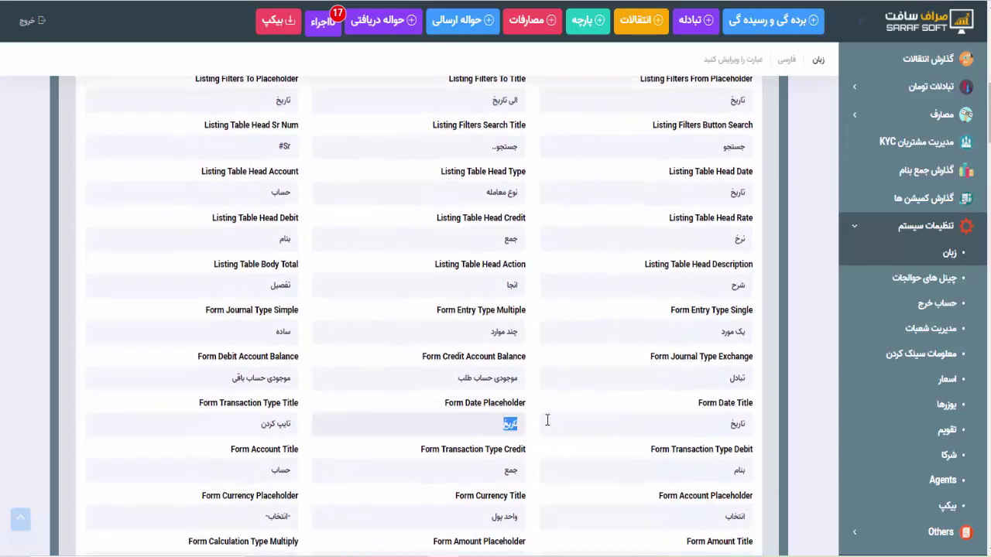
pyautogui.click(508, 425)
pyautogui.moveTo(499, 426); pyautogui.dragTo(534, 427)
pyautogui.press('BackSpace')
pyautogui.scroll(10, 645, 370)
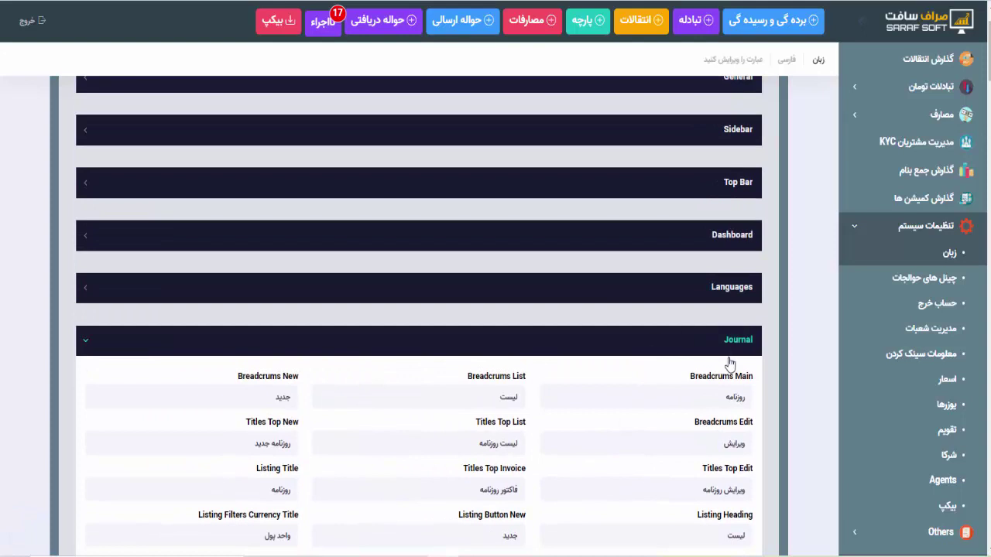
pyautogui.click(730, 341)
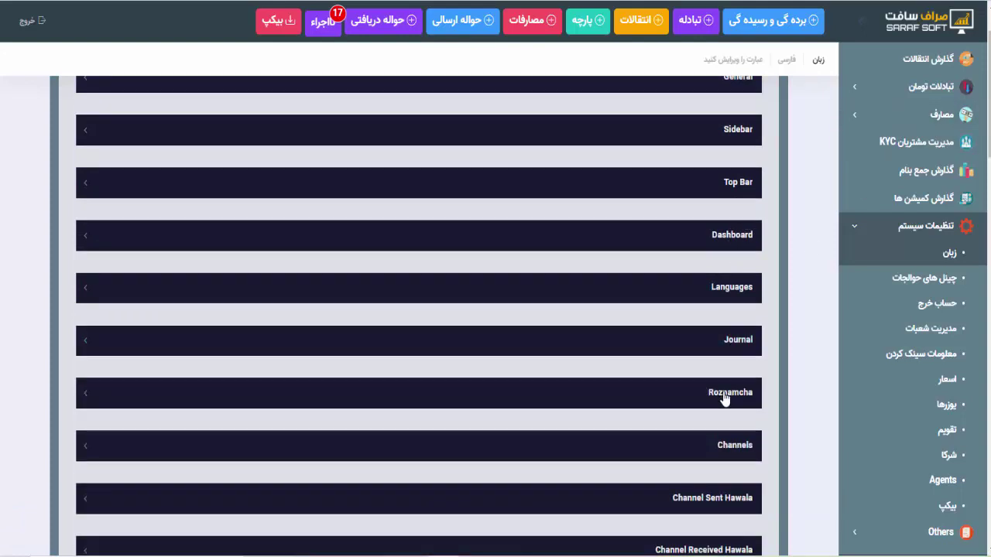
pyautogui.scroll(-2, 724, 400)
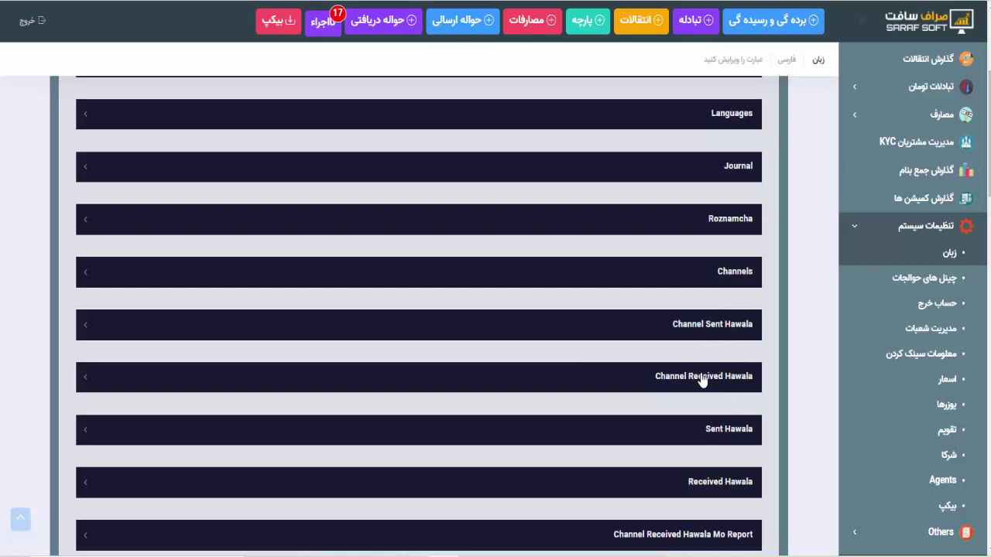
pyautogui.scroll(-2, 702, 393)
pyautogui.click(717, 280)
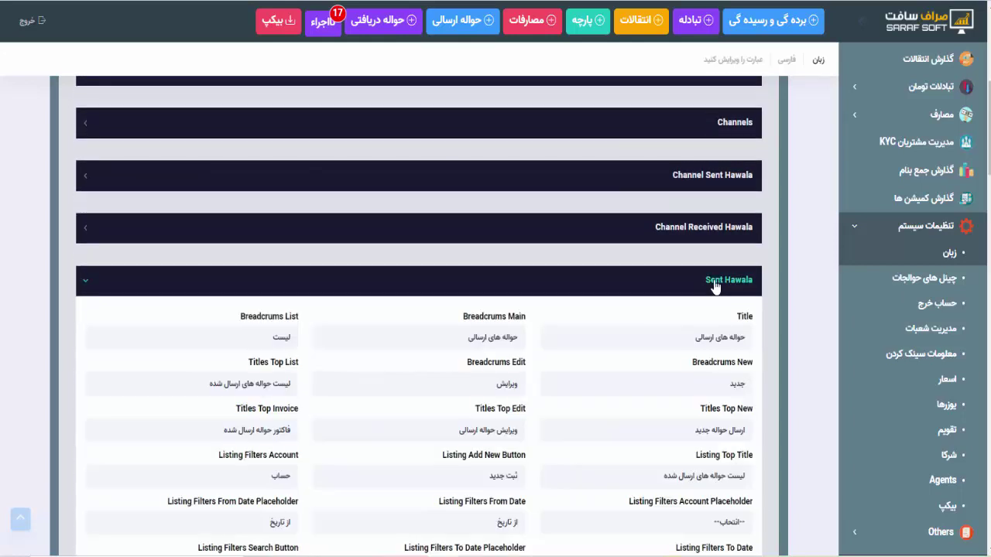
pyautogui.scroll(-3, 660, 422)
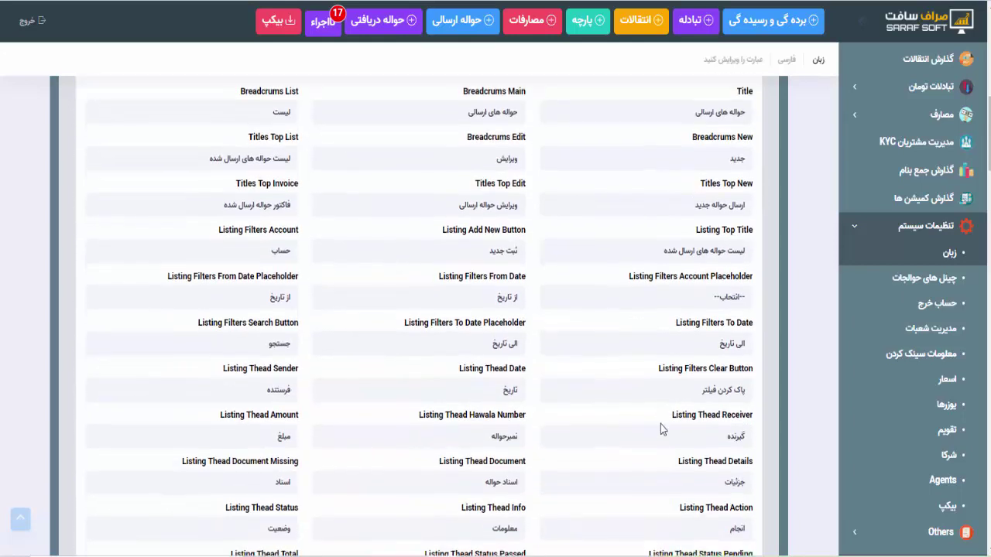
pyautogui.scroll(2, 653, 400)
pyautogui.click(448, 17)
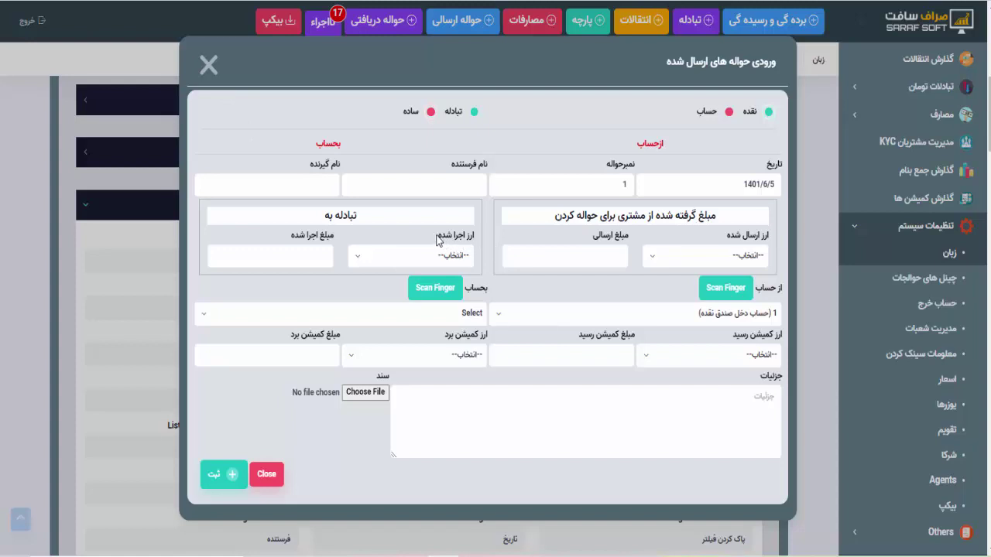
pyautogui.click(207, 65)
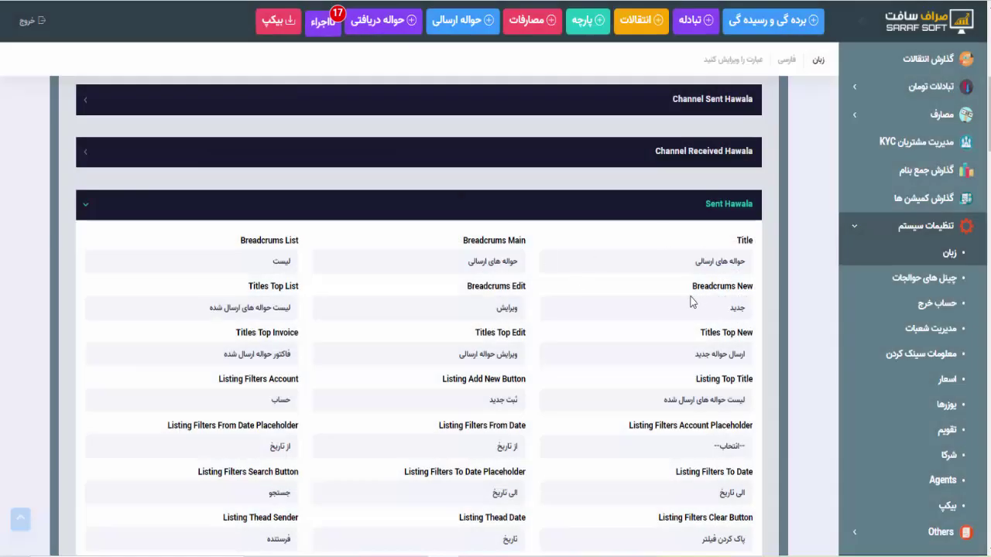
pyautogui.click(682, 204)
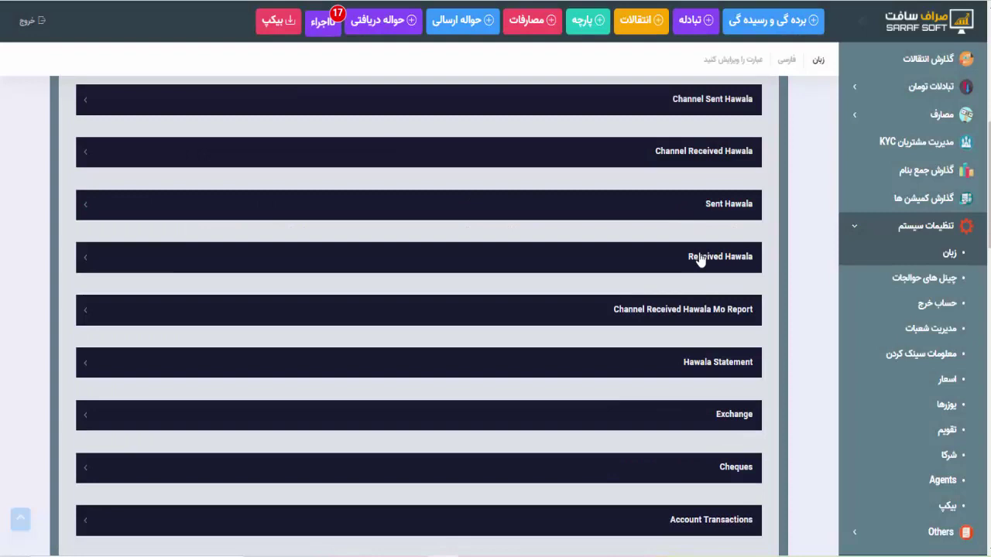
pyautogui.click(695, 256)
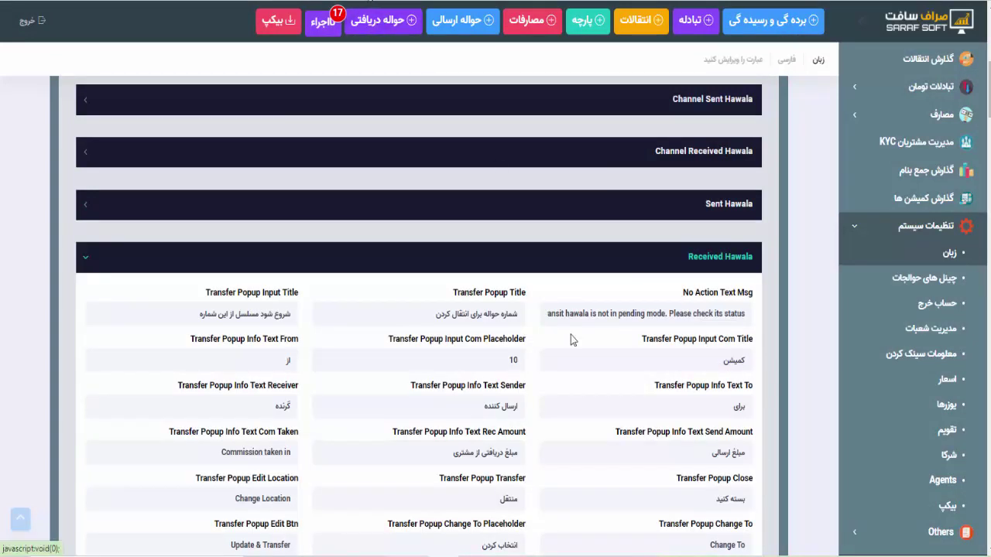
pyautogui.scroll(-3, 571, 334)
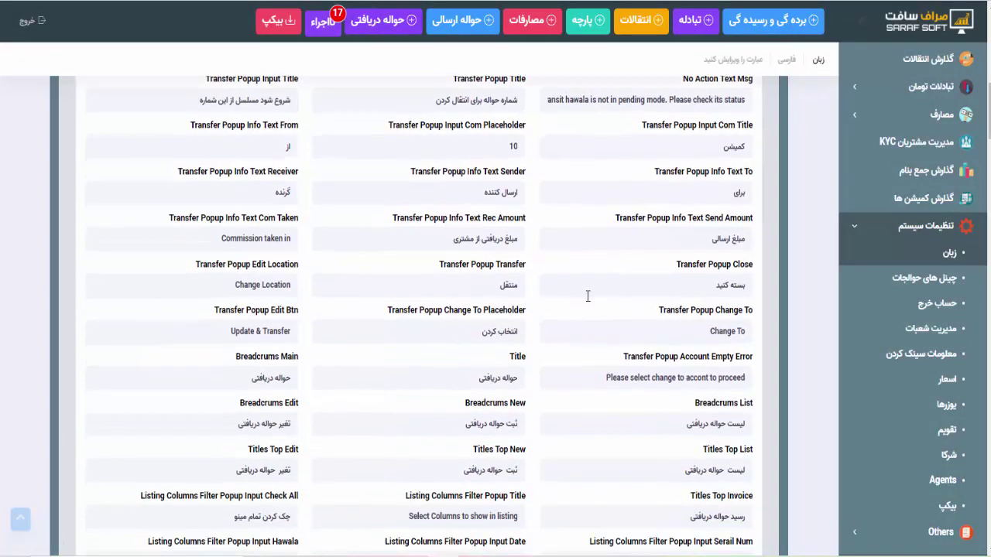
pyautogui.scroll(6, 615, 248)
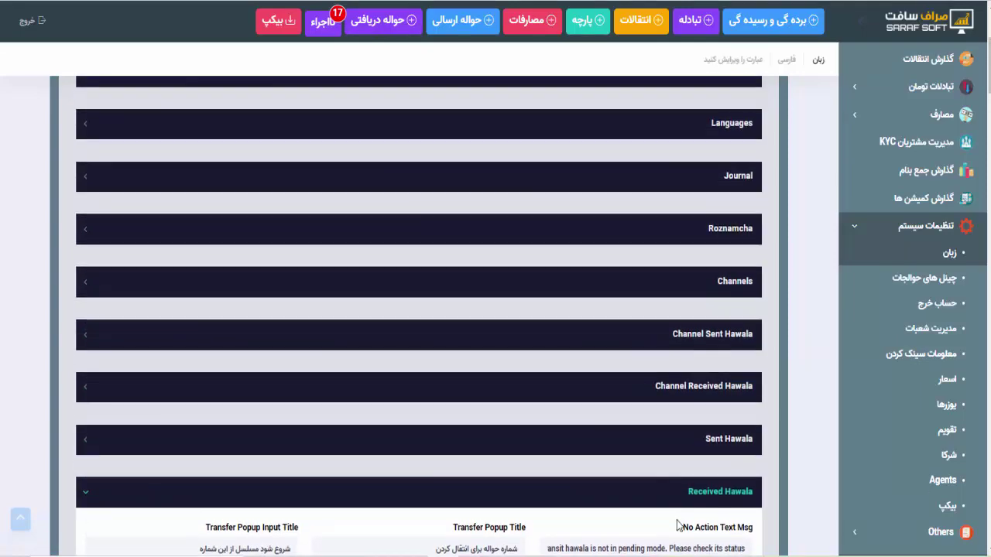
pyautogui.click(671, 501)
pyautogui.scroll(-5, 669, 499)
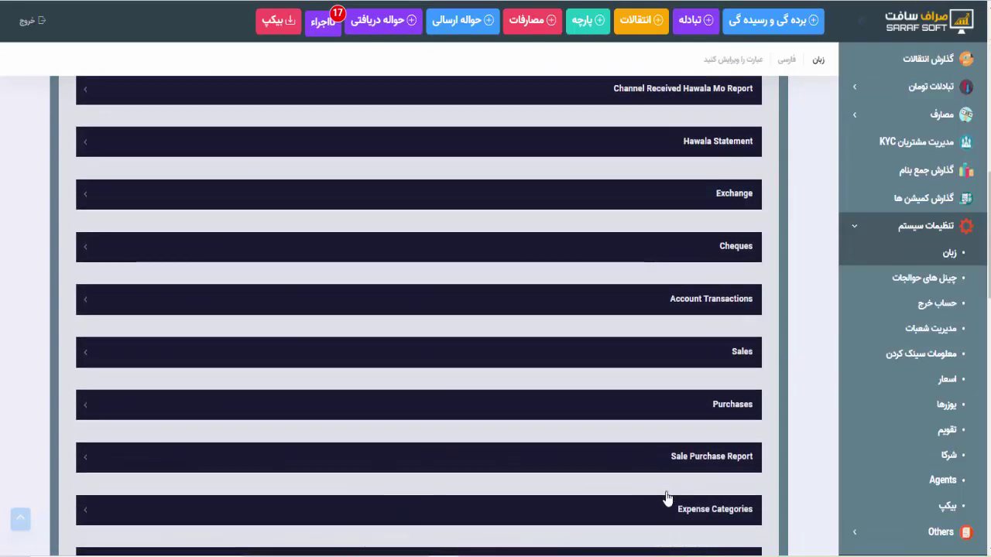
# Open چینل های حوالجات from the system settings sidebar
pyautogui.click(938, 282)
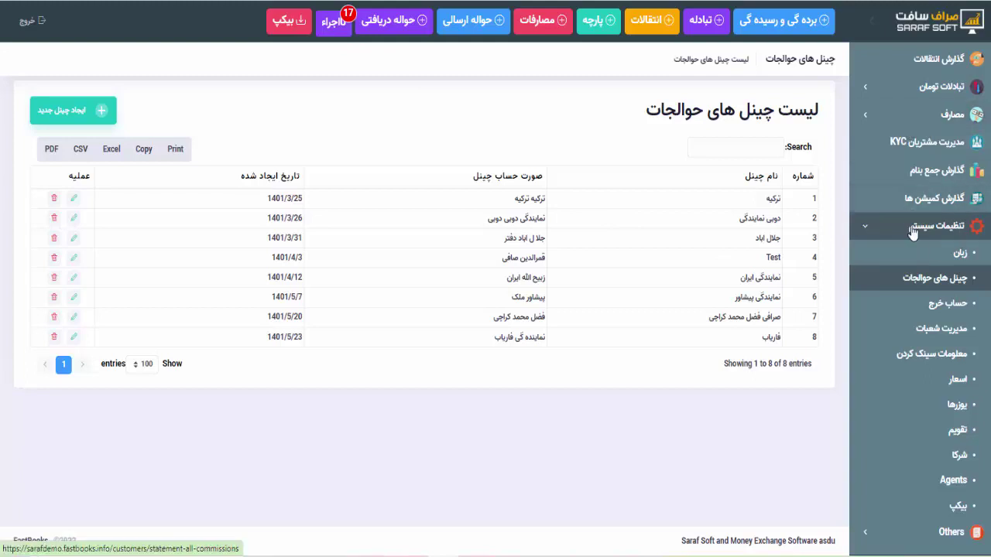
# Enter the customer's first and family name and set the non-customer type to صرافی
pyautogui.scroll(3, 914, 163)
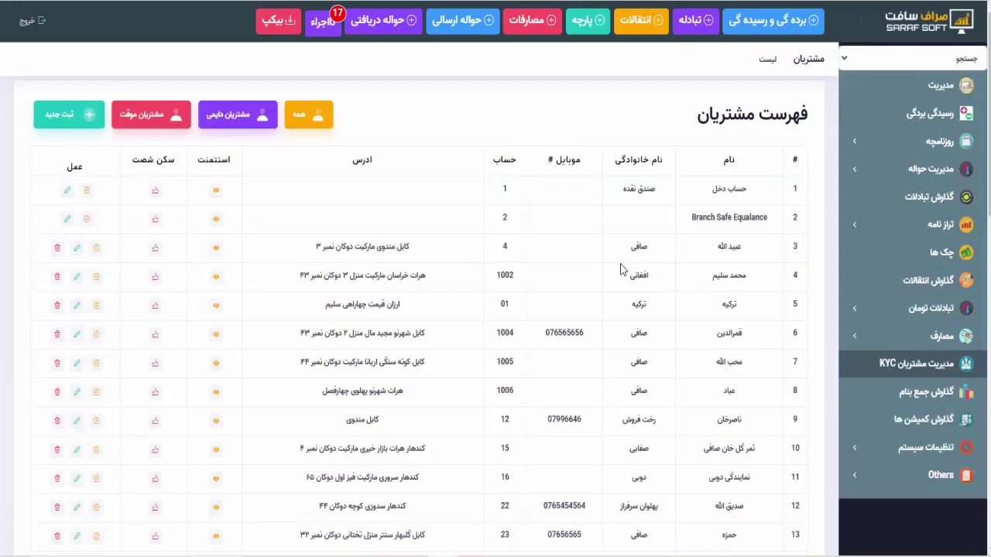
pyautogui.scroll(-3, 461, 349)
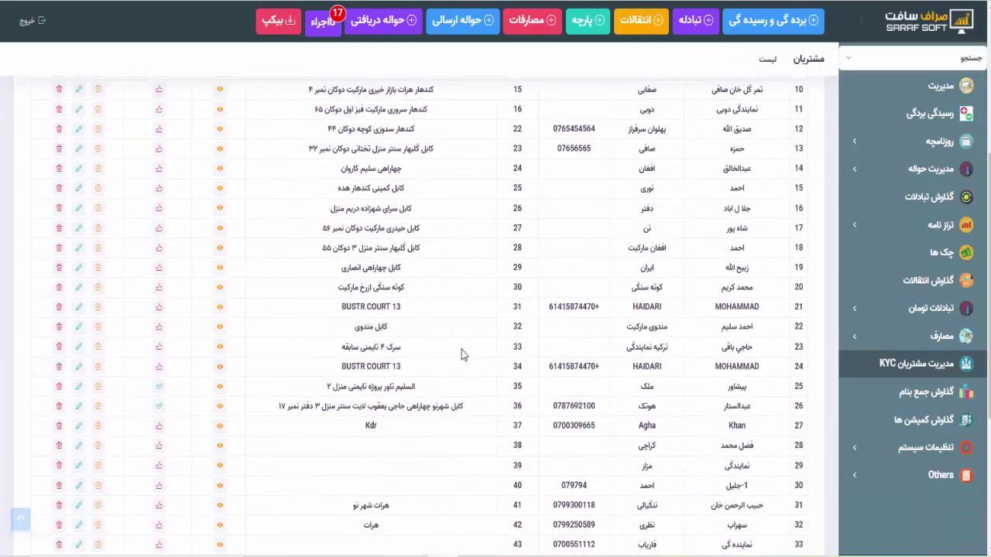
pyautogui.scroll(5, 461, 349)
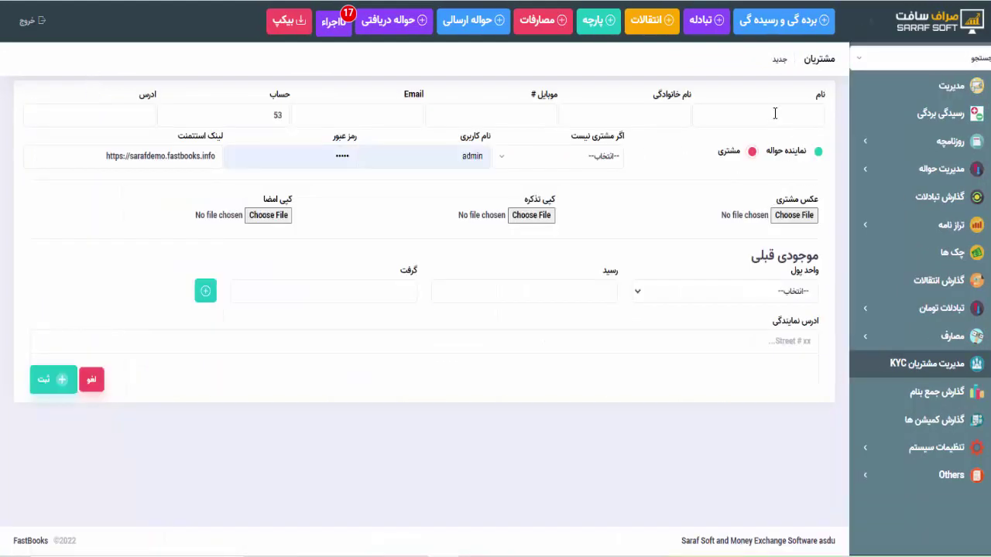
pyautogui.click(774, 114)
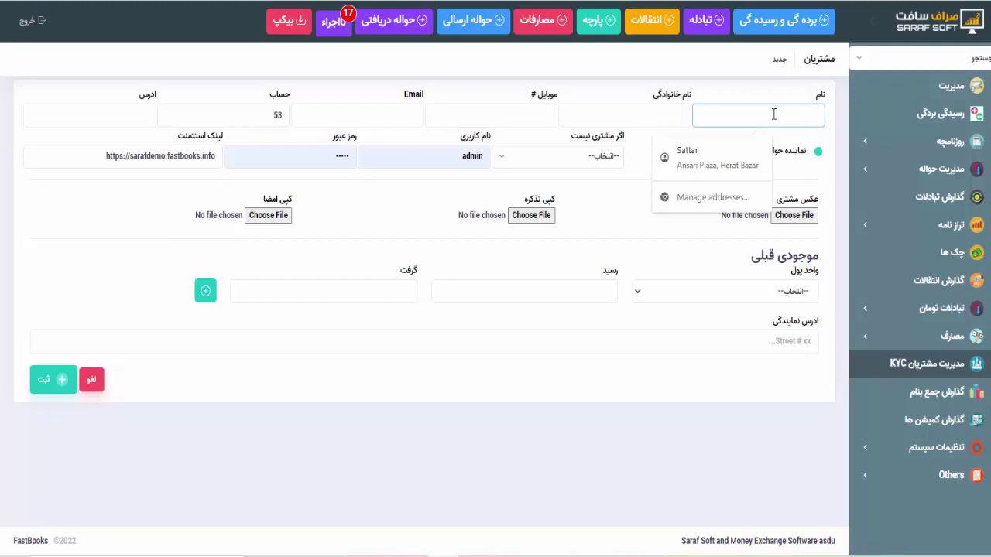
pyautogui.write('نورالله')
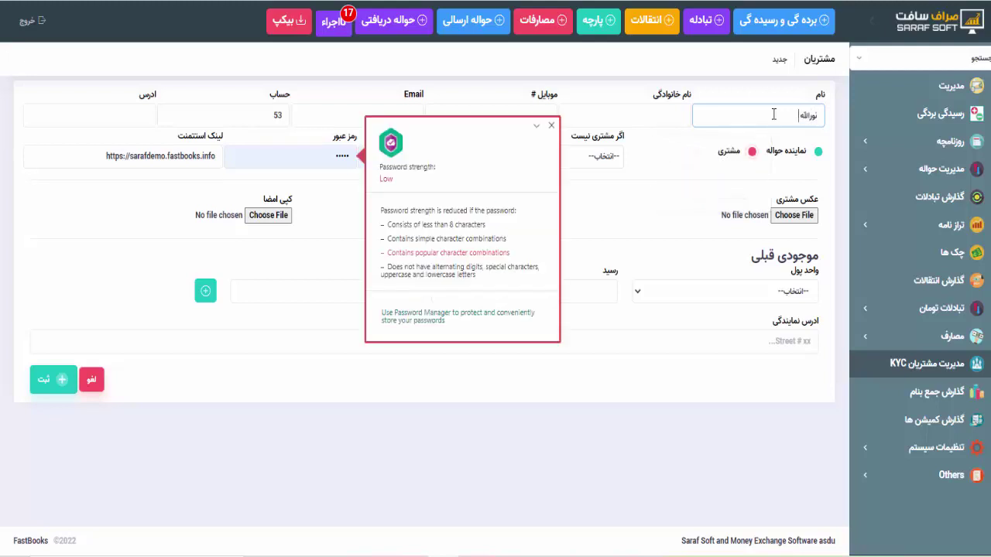
pyautogui.press('Tab')
pyautogui.write('کویته')
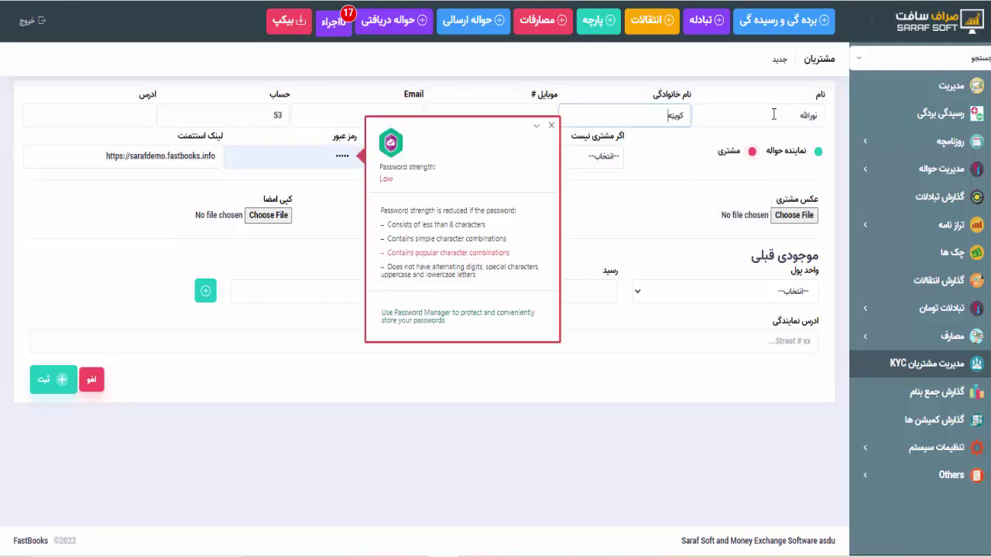
pyautogui.click(552, 126)
pyautogui.click(815, 154)
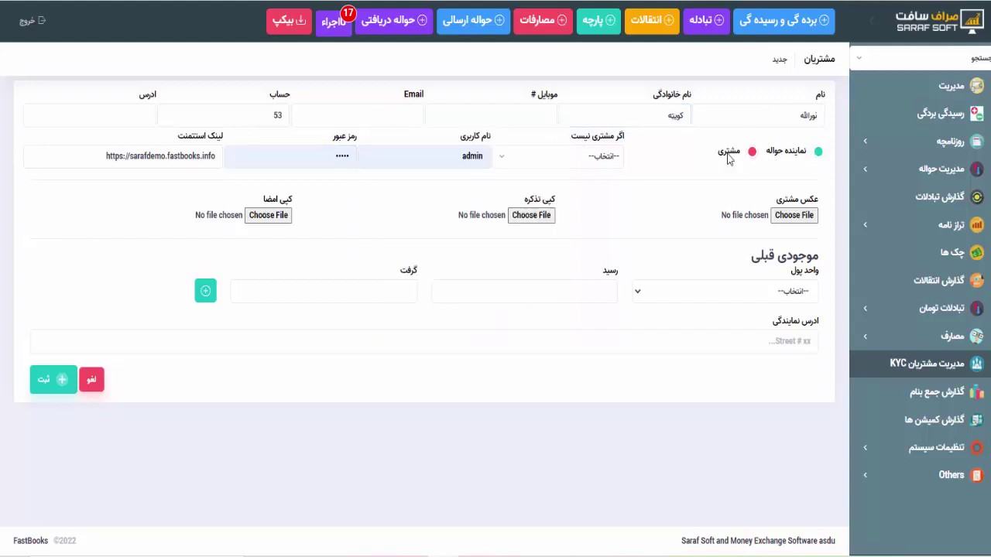
pyautogui.click(577, 158)
pyautogui.click(591, 268)
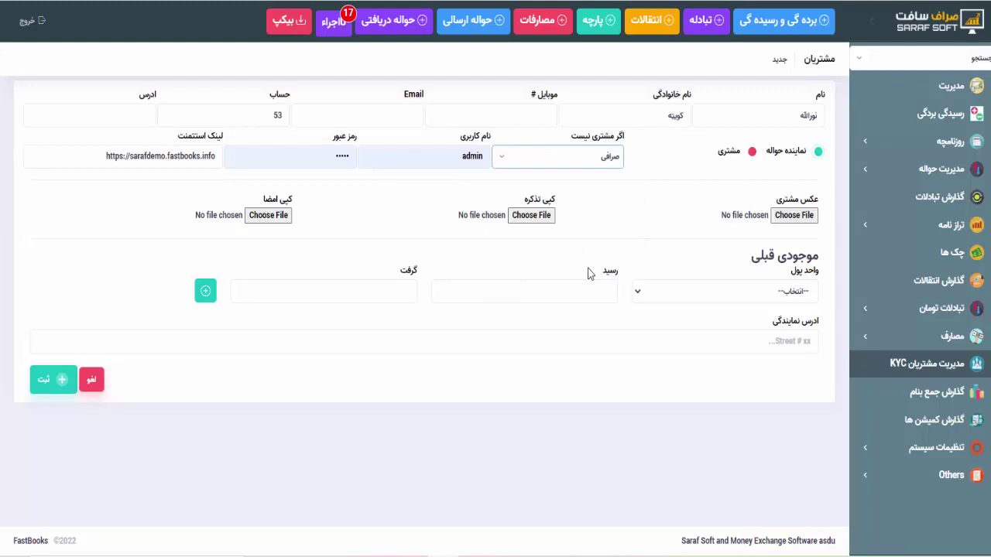
pyautogui.click(673, 298)
pyautogui.click(673, 301)
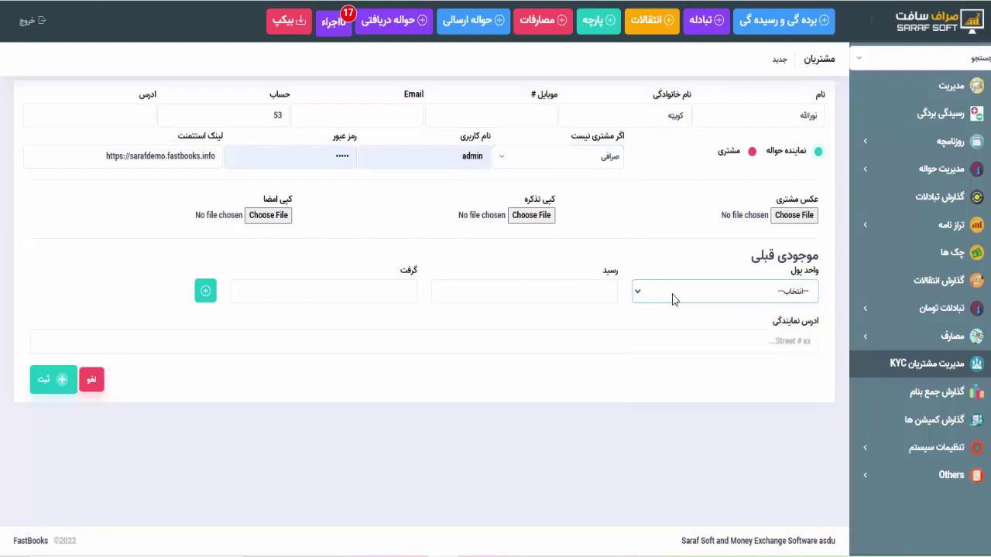
# Clear the prefilled username and password, dismiss the password popup, and save the customer
pyautogui.moveTo(451, 157); pyautogui.dragTo(552, 147)
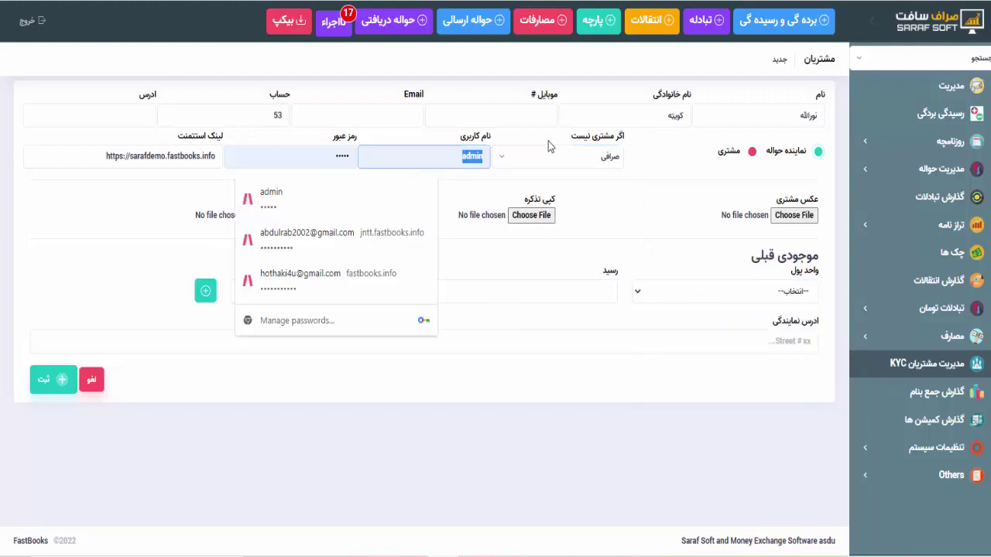
pyautogui.press('BackSpace')
pyautogui.press('Tab')
pyautogui.press('BackSpace')
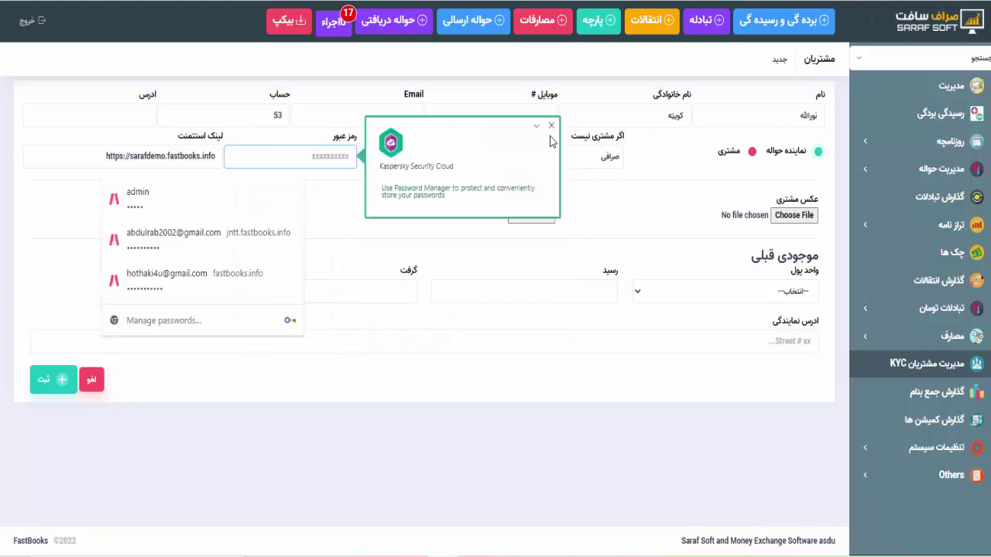
pyautogui.click(551, 125)
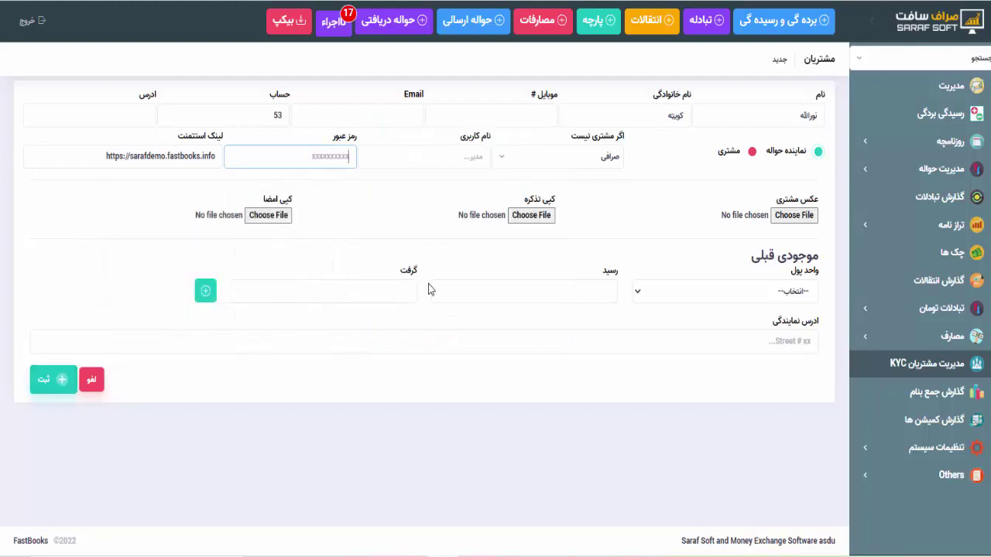
pyautogui.click(56, 387)
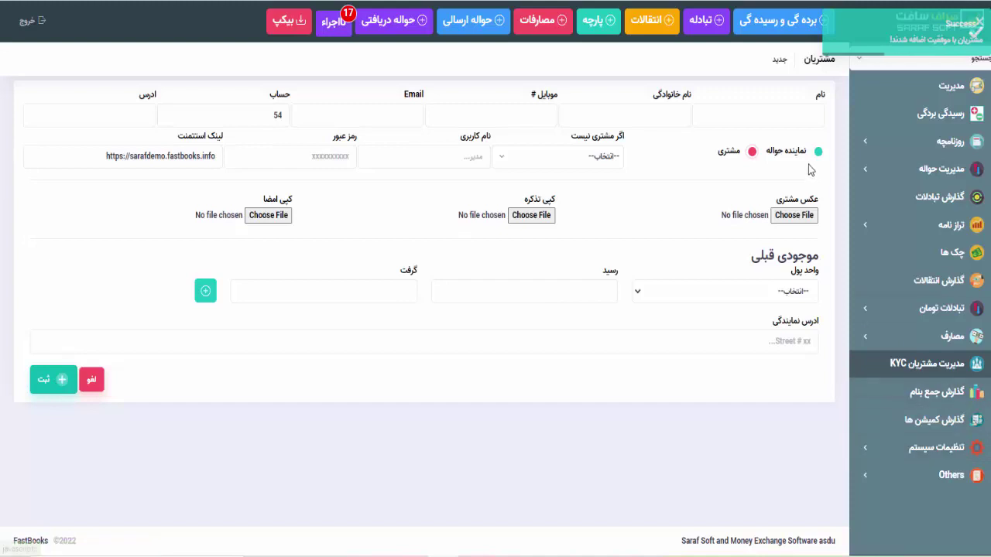
# Return to the Hawala Channels list via System Settings > چینل های حوالجات
pyautogui.click(574, 156)
pyautogui.click(679, 202)
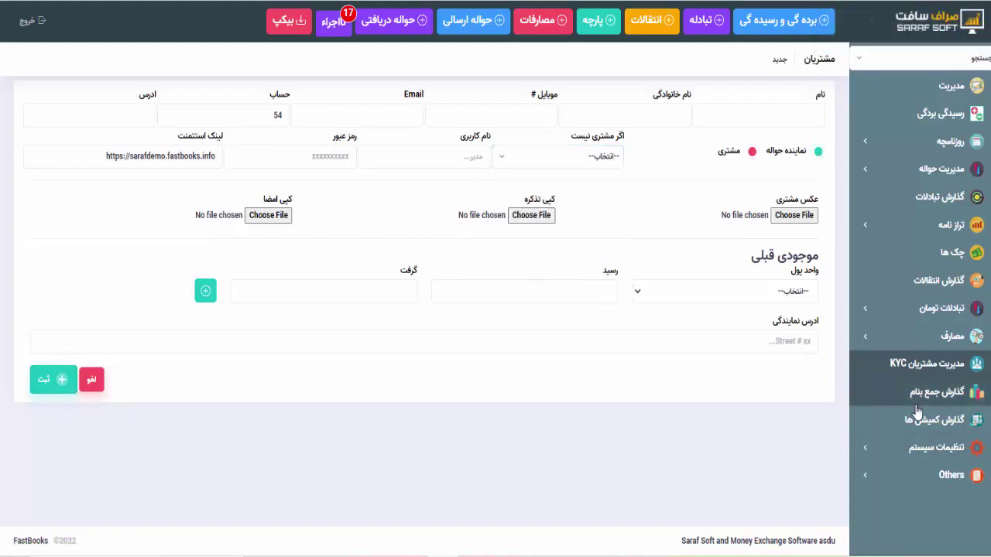
pyautogui.click(908, 451)
pyautogui.scroll(-3, 908, 453)
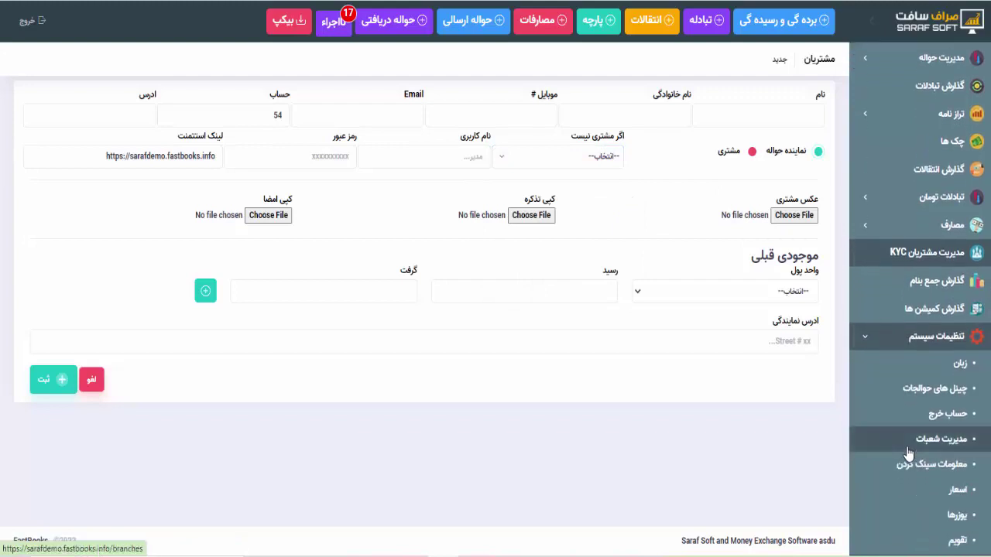
pyautogui.click(930, 393)
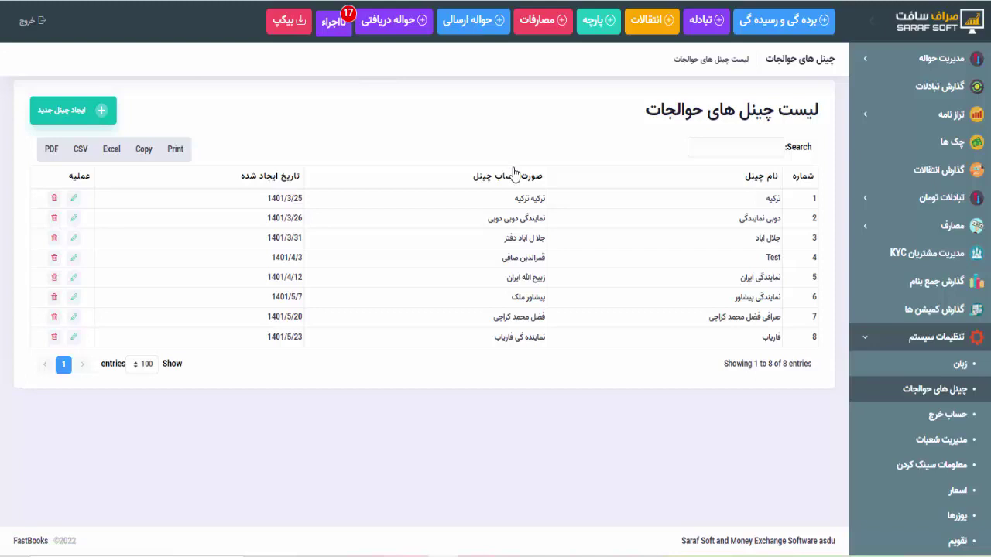
# Start a new channel, enter the agent's name and link it to the new customer
pyautogui.click(791, 115)
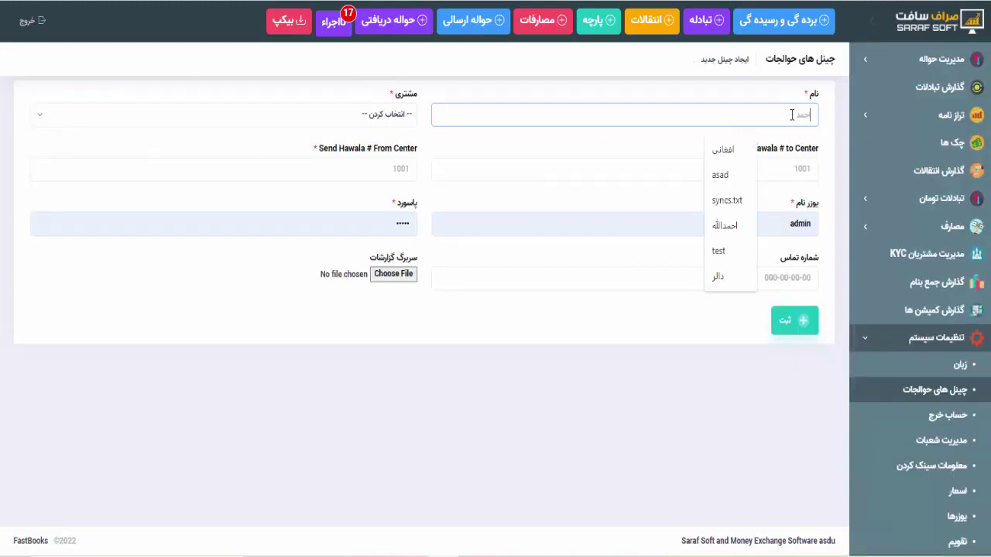
pyautogui.write('نورالله')
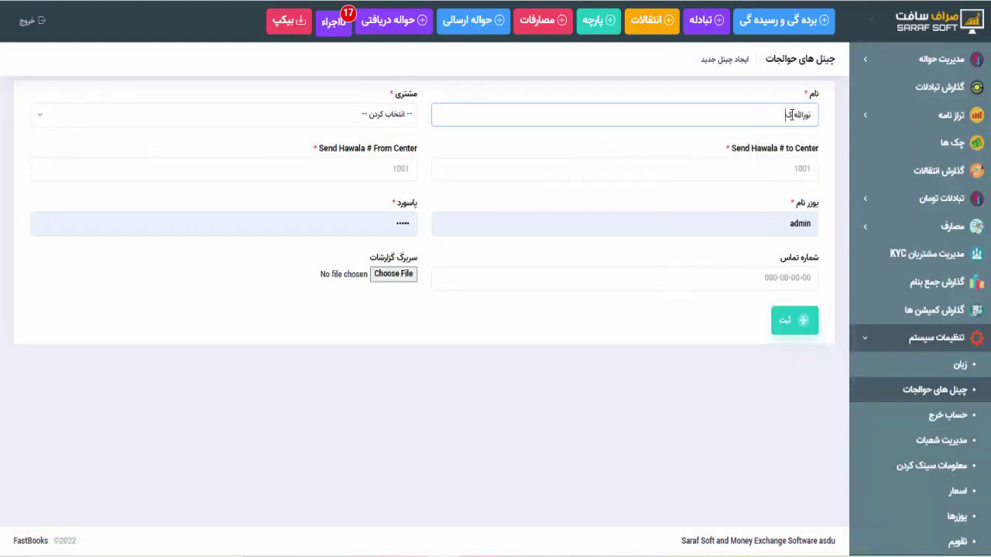
pyautogui.write(' کوپته')
pyautogui.click(357, 116)
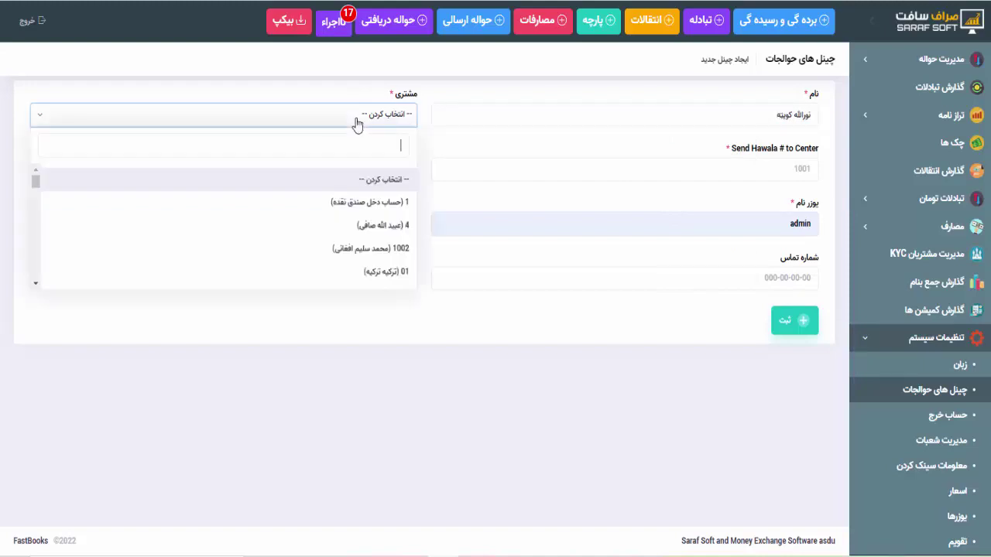
pyautogui.write('نور')
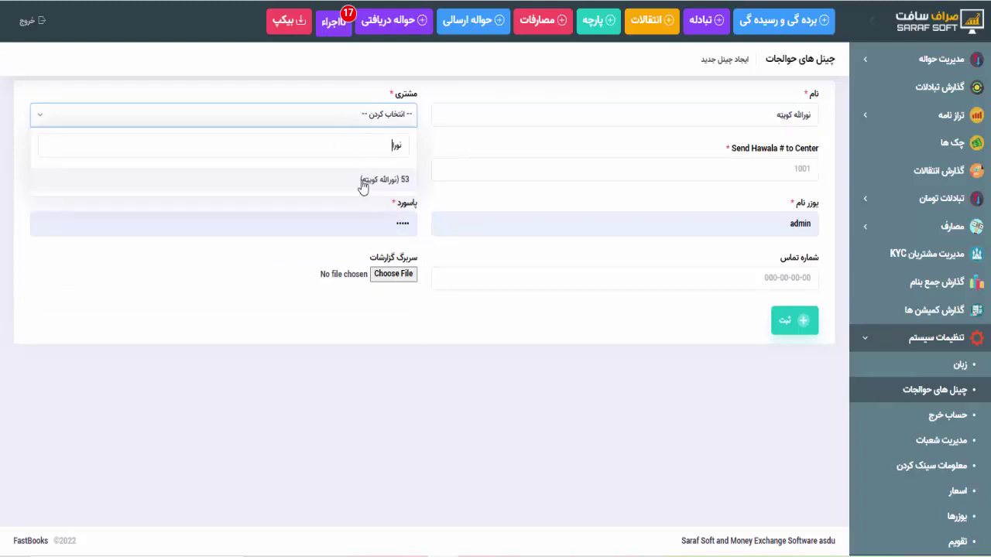
pyautogui.click(364, 183)
pyautogui.click(384, 122)
pyautogui.click(384, 124)
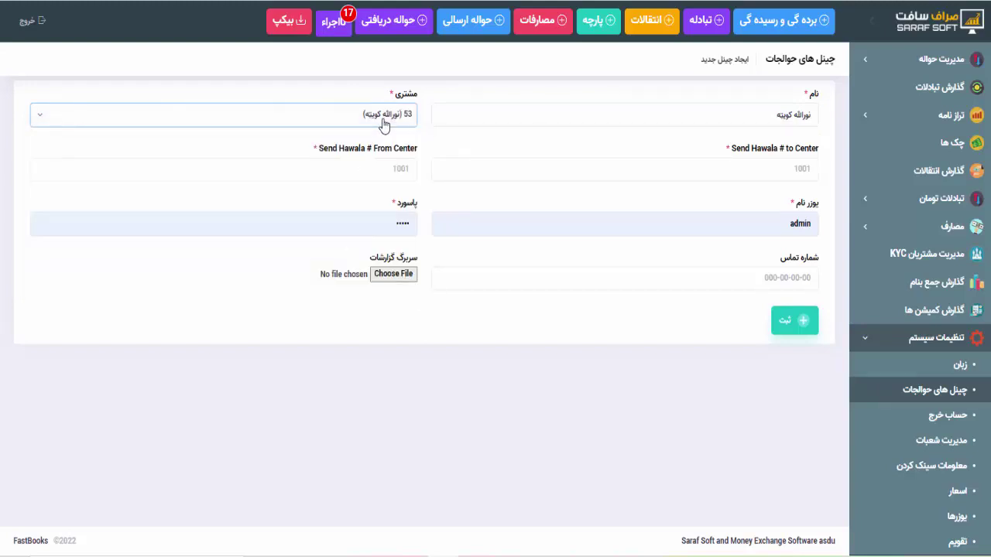
pyautogui.click(384, 124)
pyautogui.click(383, 123)
# Replace the channel's prefilled username and paste in a new password
pyautogui.click(814, 229)
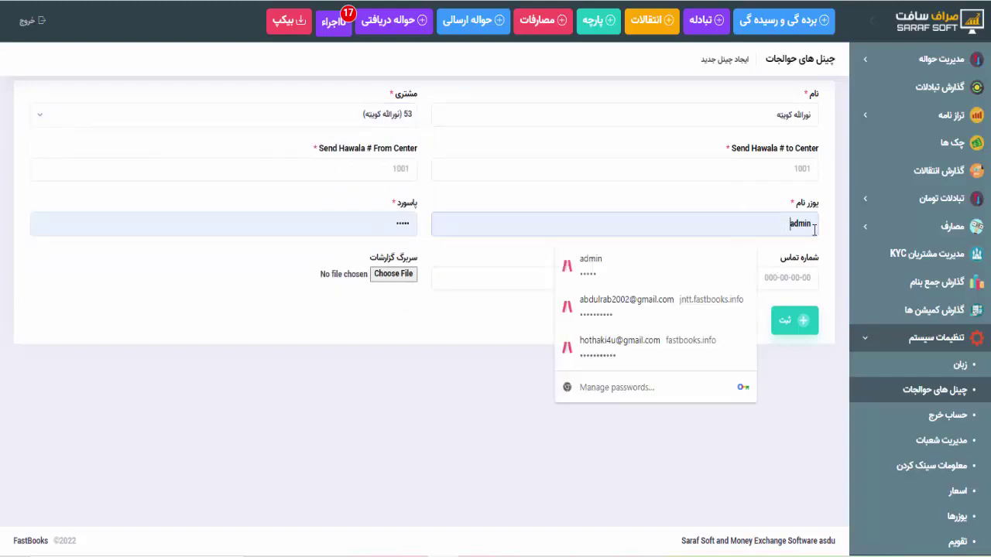
pyautogui.doubleClick(813, 230)
pyautogui.press('super+space')
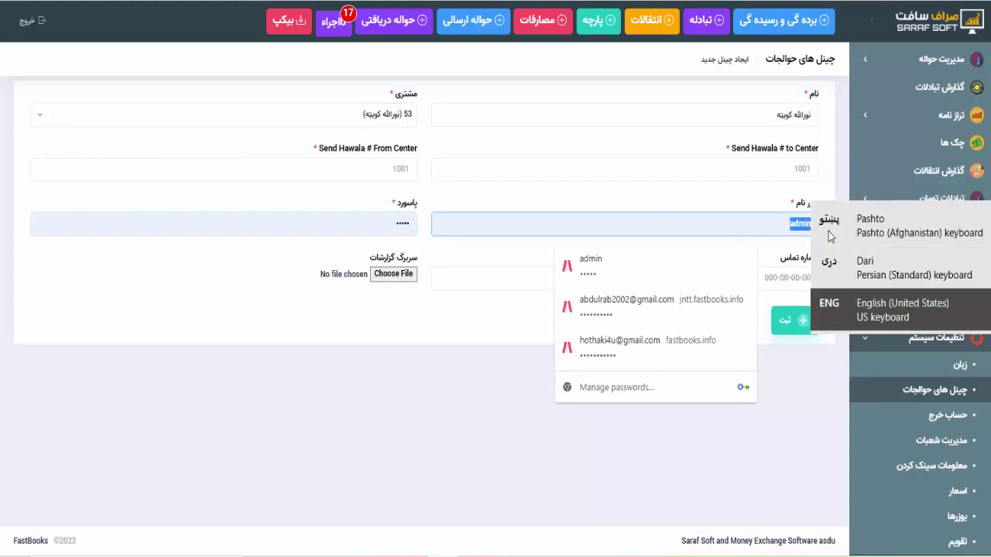
pyautogui.write('no')
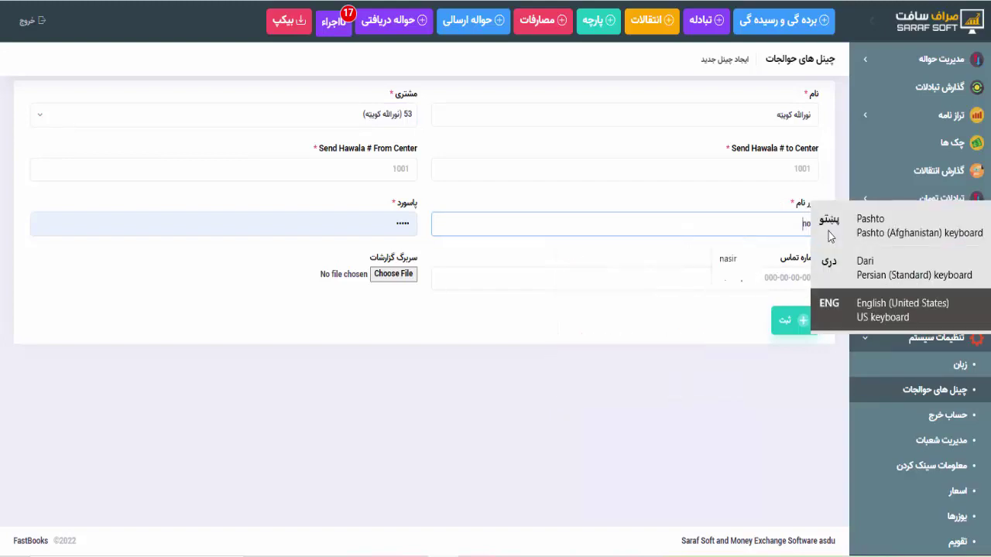
pyautogui.write('oriullah')
pyautogui.doubleClick(776, 224)
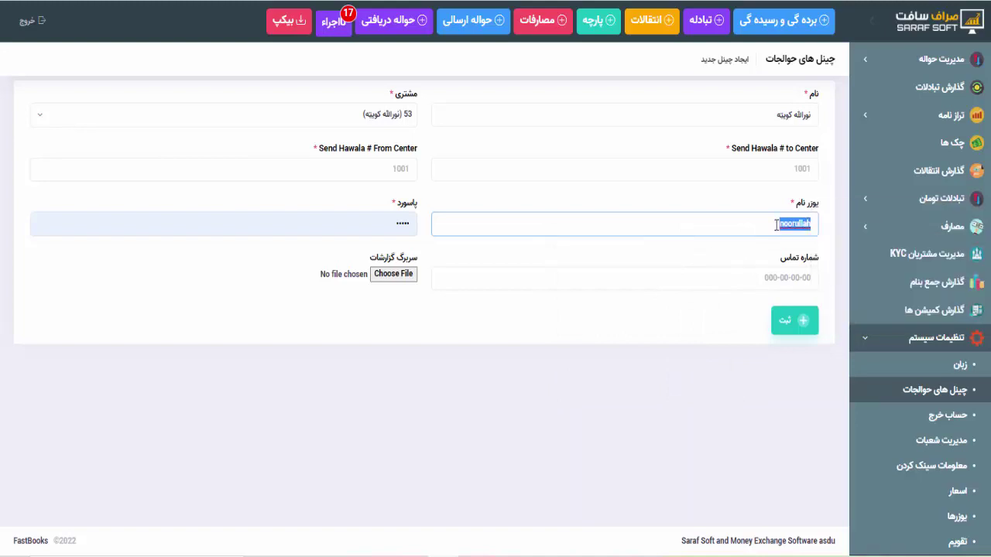
pyautogui.press('Tab')
pyautogui.hotkey('ctrl', 'v')
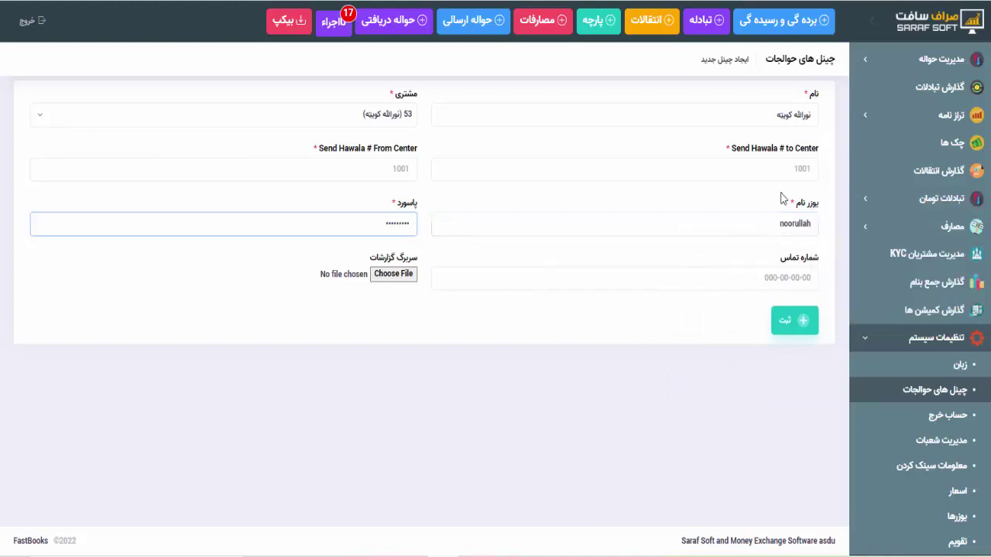
# Set to-center number 301 and from-center 401, accept the suggested contact number, and save
pyautogui.click(782, 168)
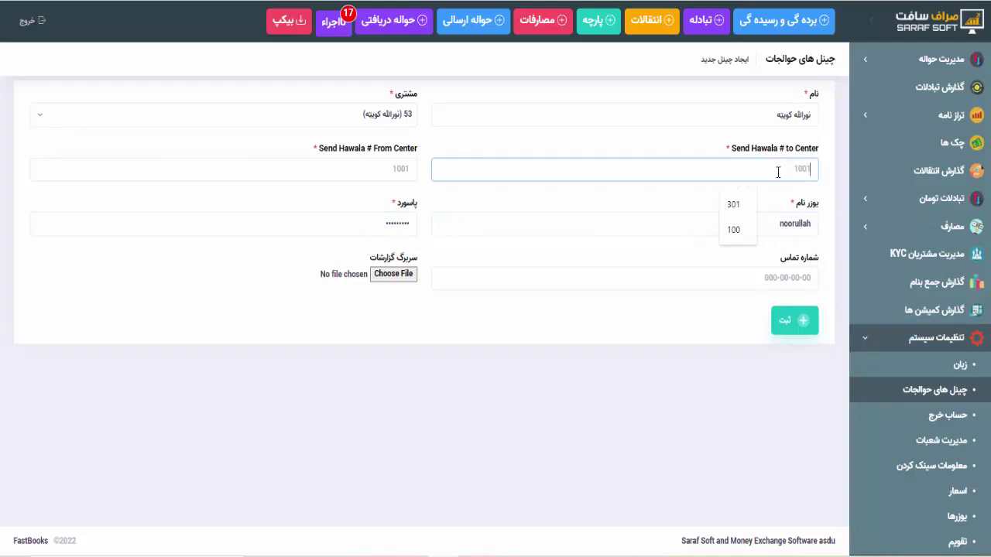
pyautogui.click(736, 205)
pyautogui.click(388, 160)
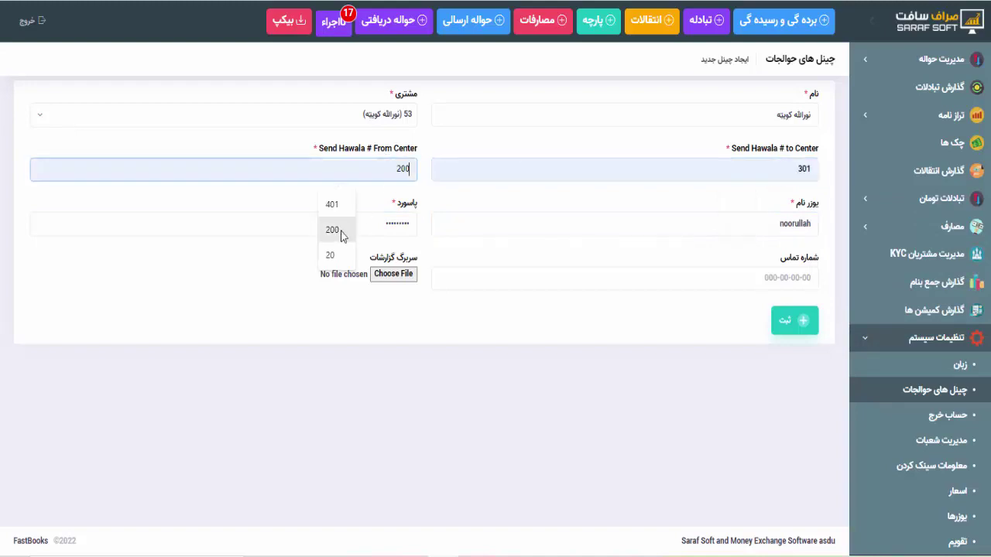
pyautogui.click(339, 215)
pyautogui.click(606, 365)
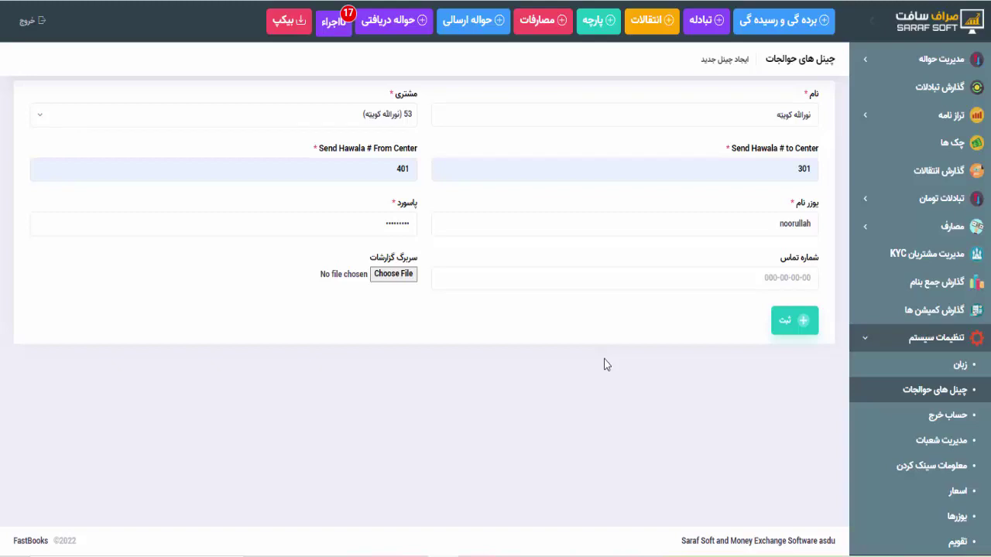
pyautogui.click(733, 284)
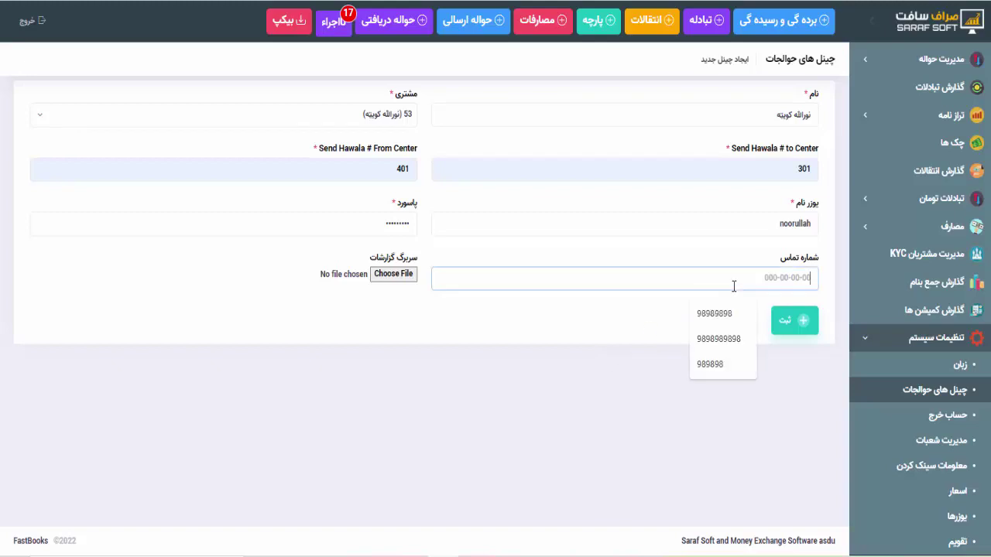
pyautogui.click(725, 314)
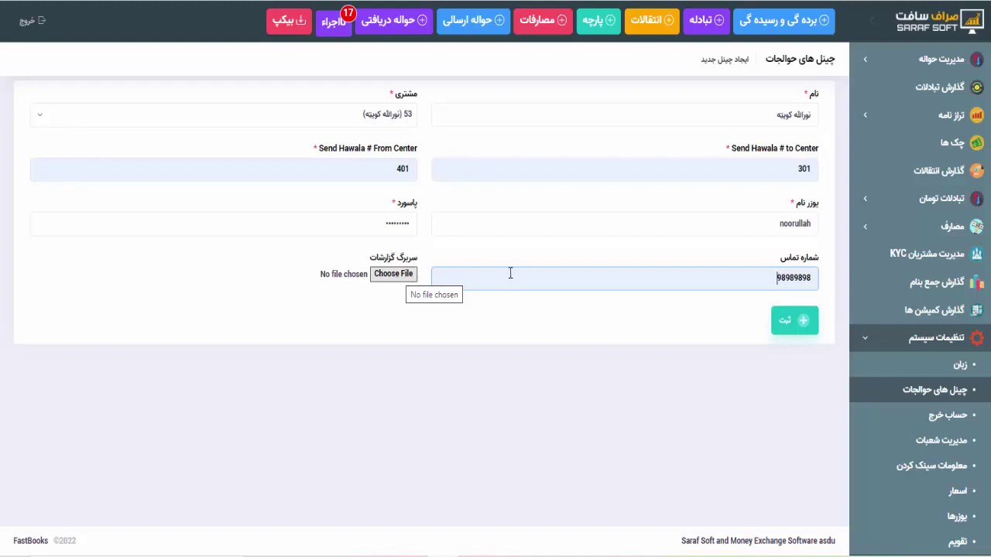
pyautogui.click(799, 324)
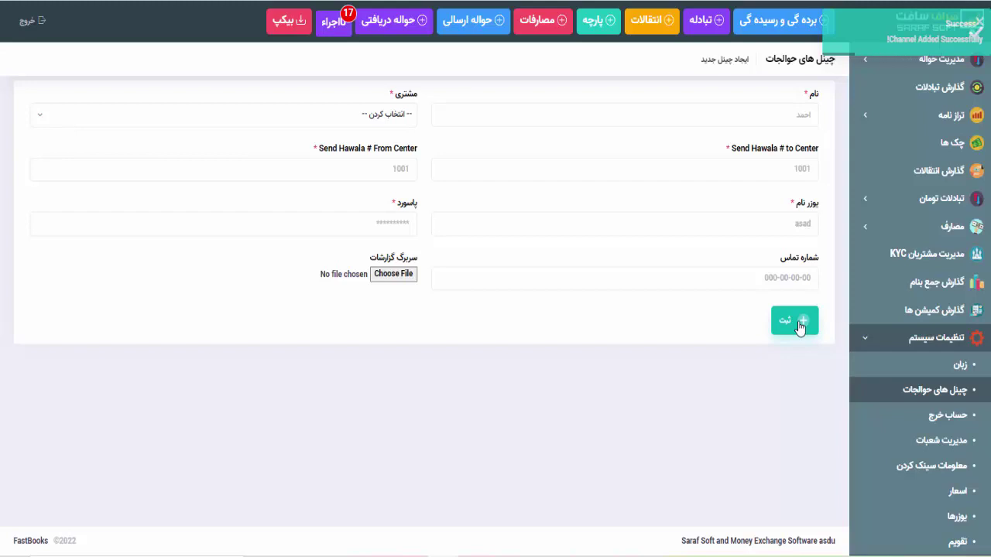
# Find the new user in the یوزرها list, set its language to فارسی, and save
pyautogui.scroll(-2, 946, 434)
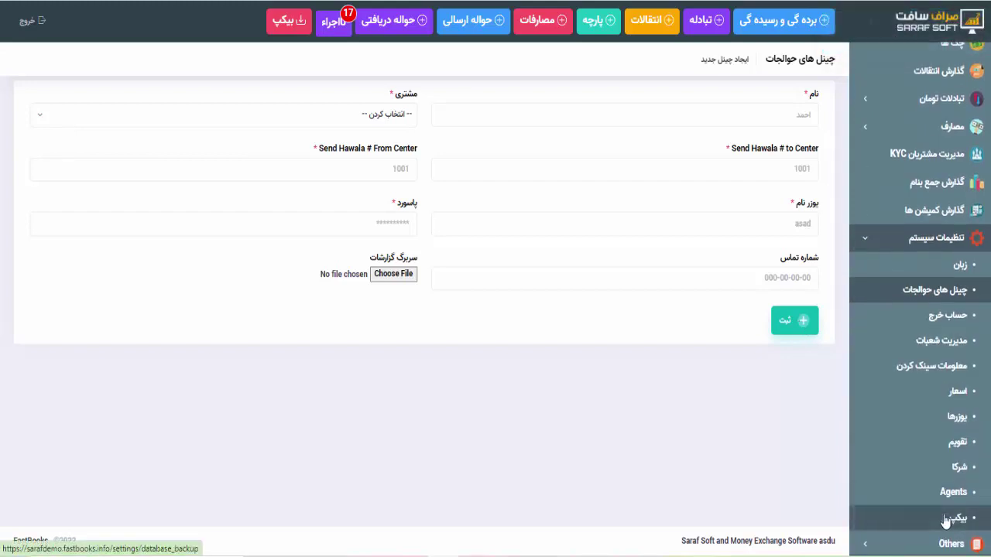
pyautogui.click(954, 423)
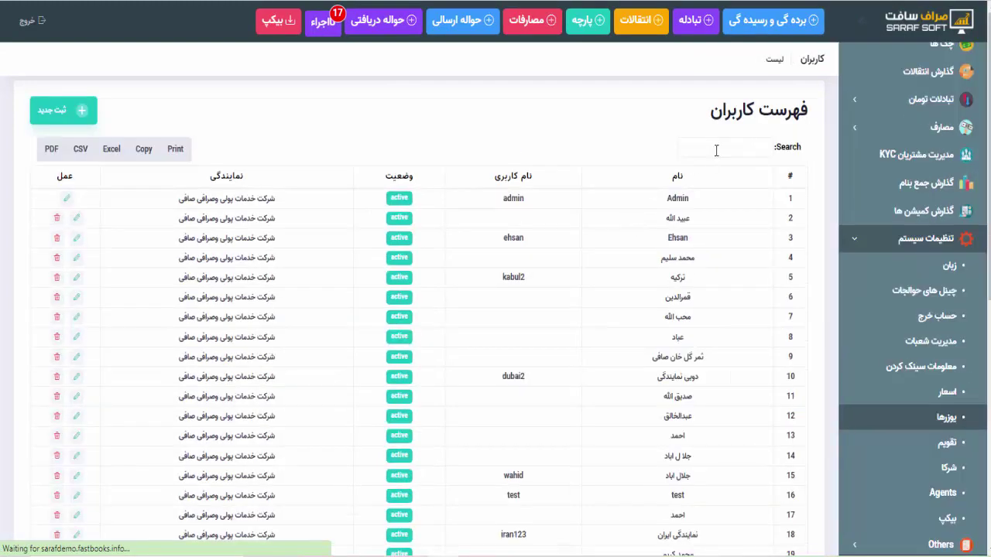
pyautogui.click(716, 150)
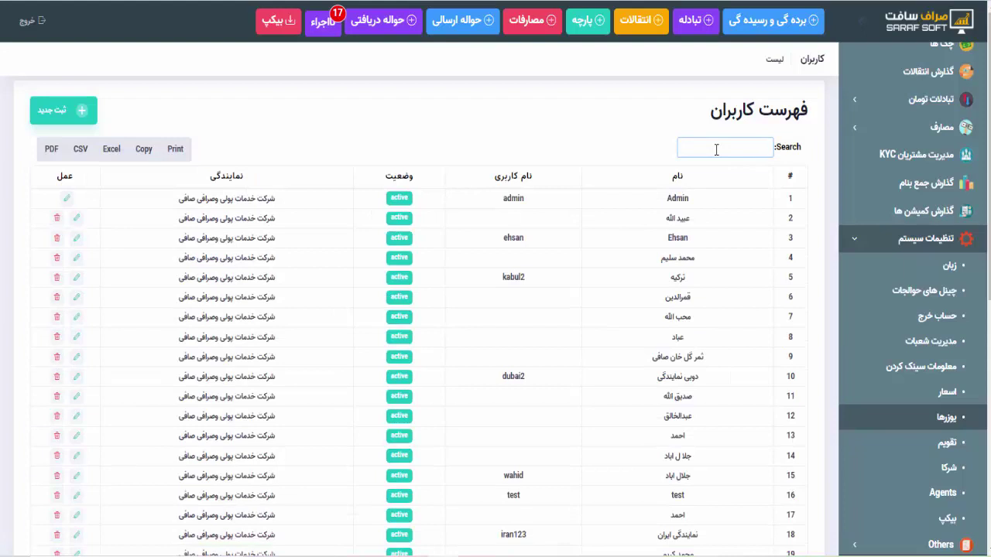
pyautogui.write('noorullah')
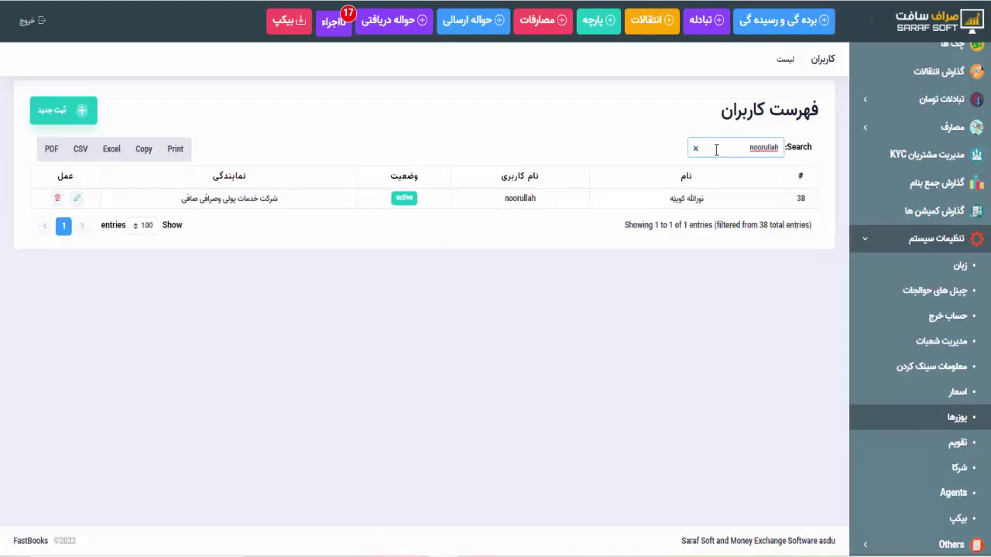
pyautogui.click(78, 200)
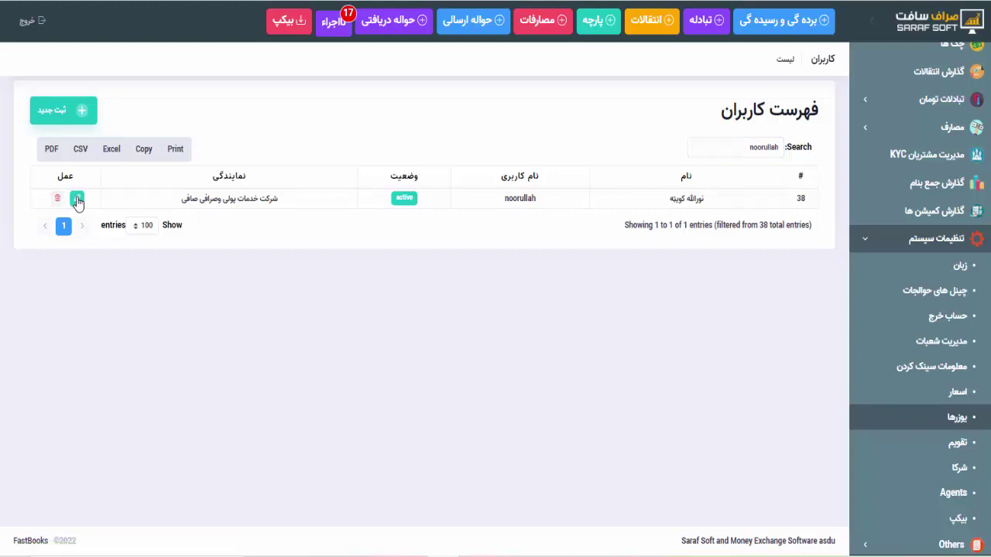
pyautogui.click(198, 128)
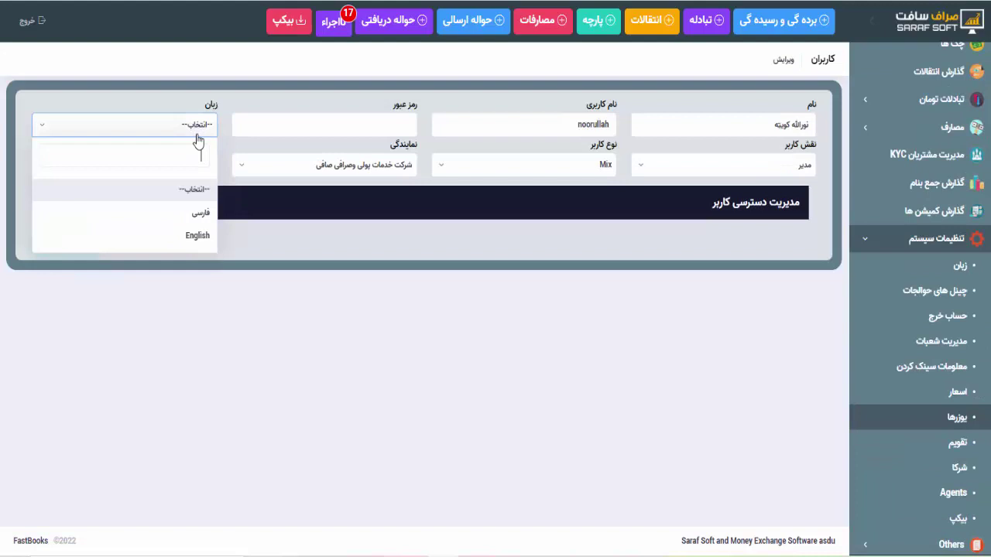
pyautogui.click(194, 220)
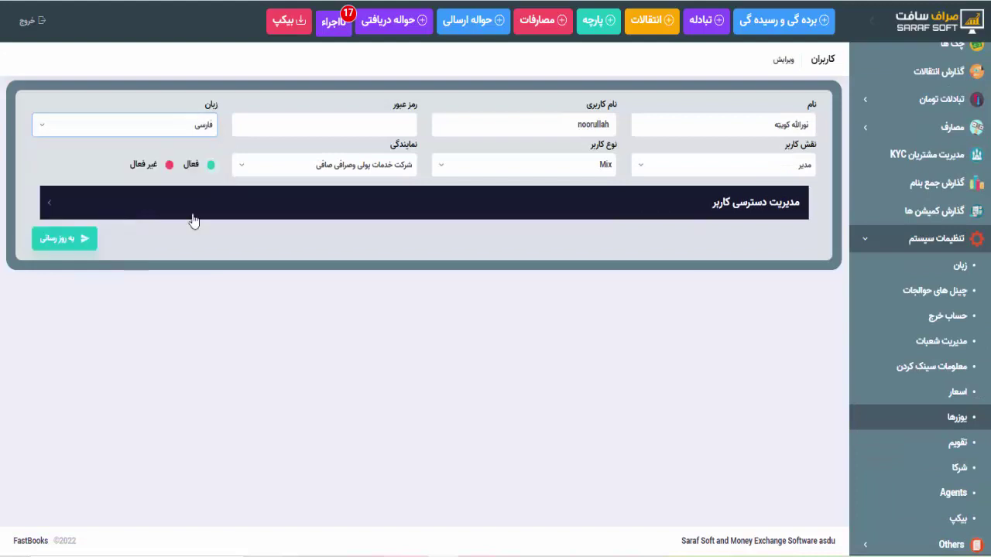
pyautogui.click(71, 239)
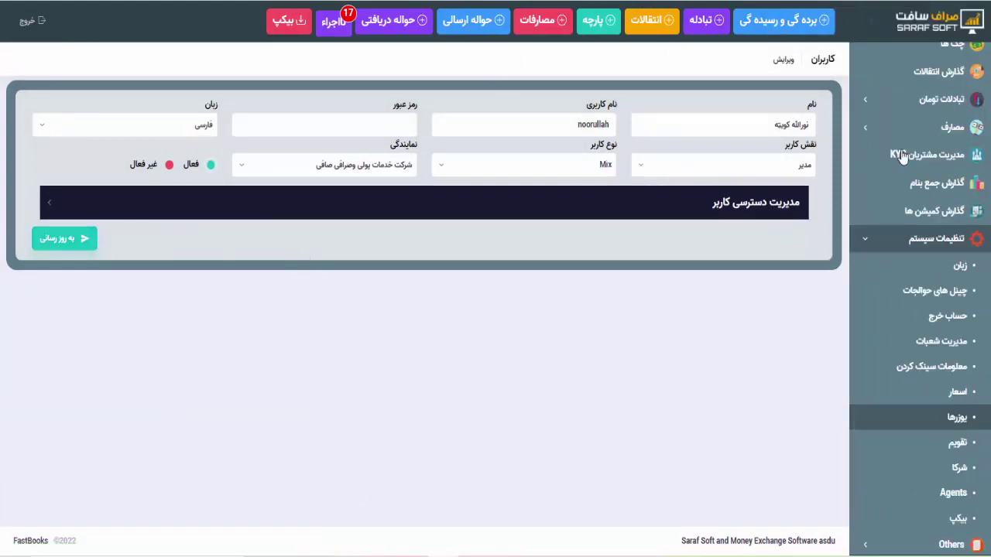
pyautogui.scroll(3, 929, 193)
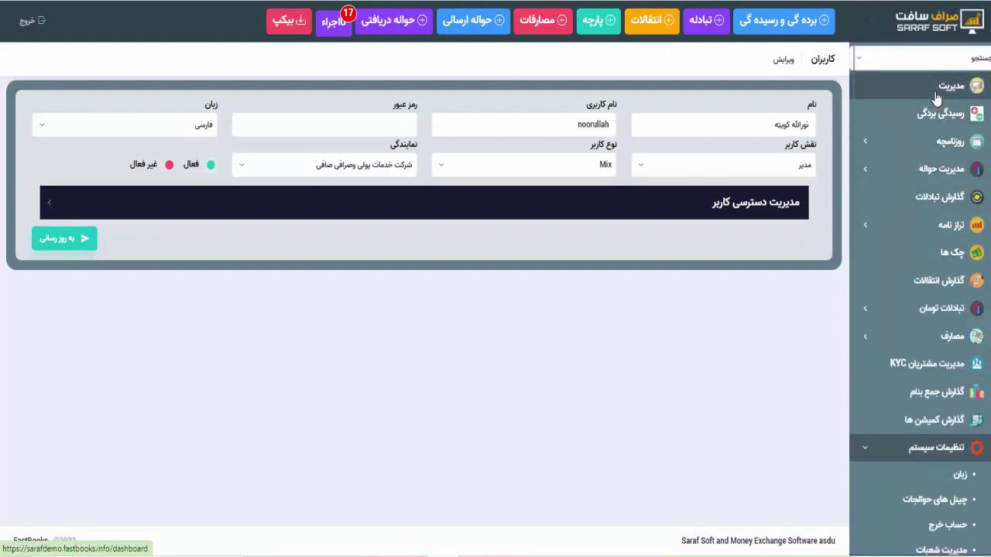
# Start a new sent hawala and pick the sender and receiver names from suggestions
pyautogui.click(936, 97)
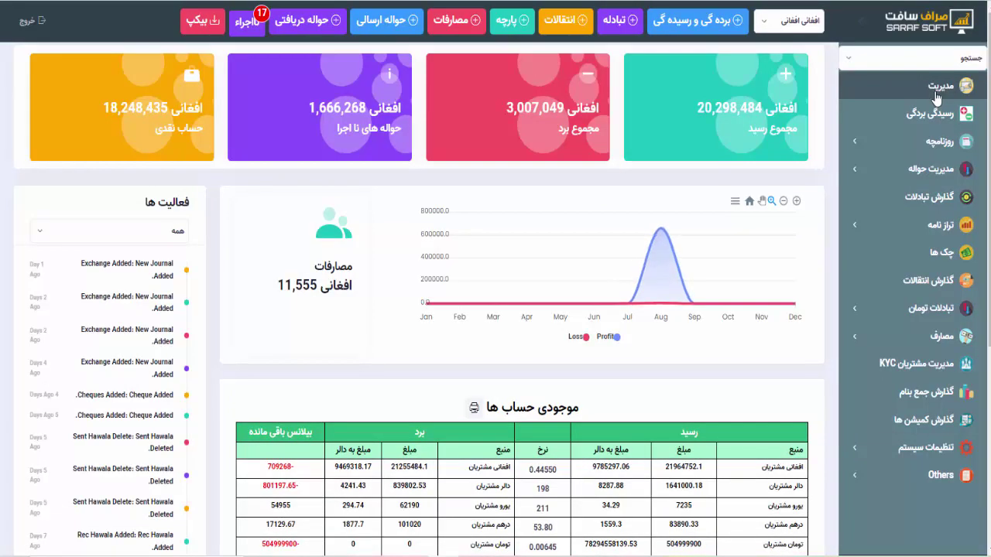
pyautogui.click(392, 24)
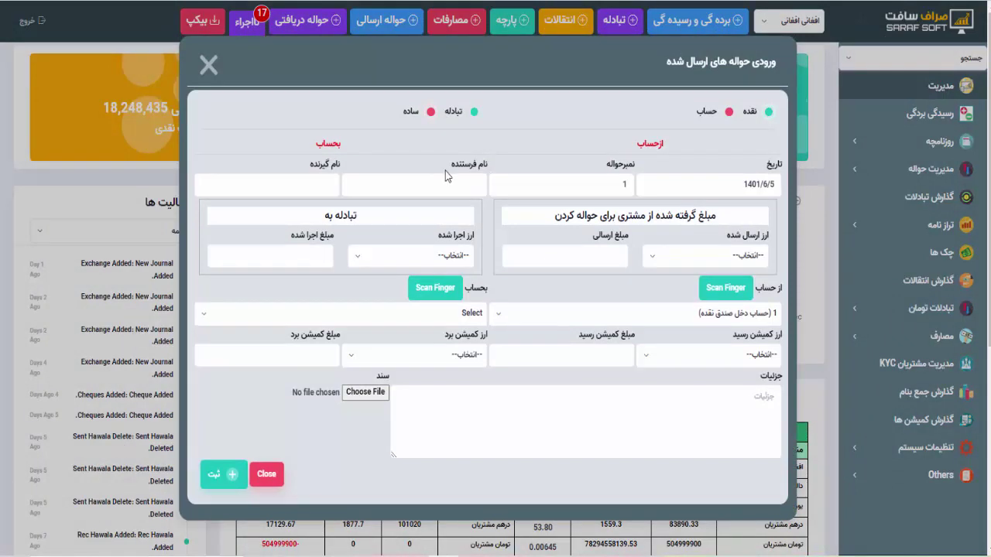
pyautogui.click(439, 177)
pyautogui.click(392, 222)
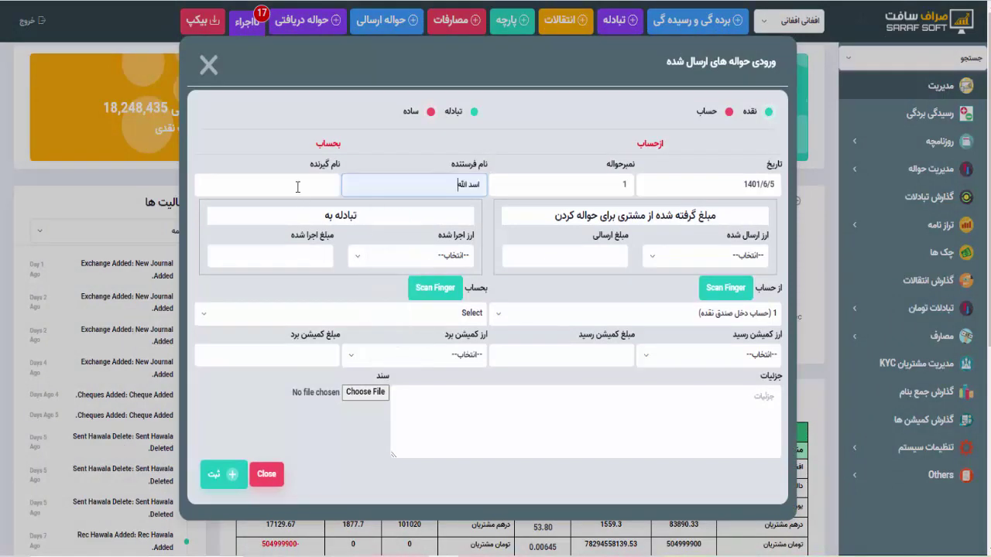
pyautogui.click(300, 186)
pyautogui.click(258, 329)
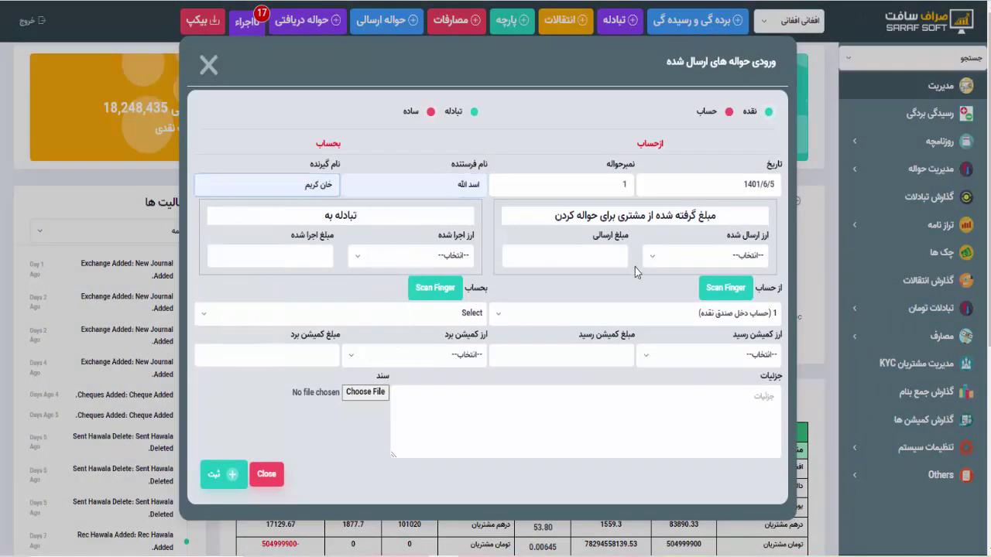
# Choose افغانی as sending currency with amount 30000, then switch to exchange mode
pyautogui.click(656, 258)
pyautogui.click(709, 351)
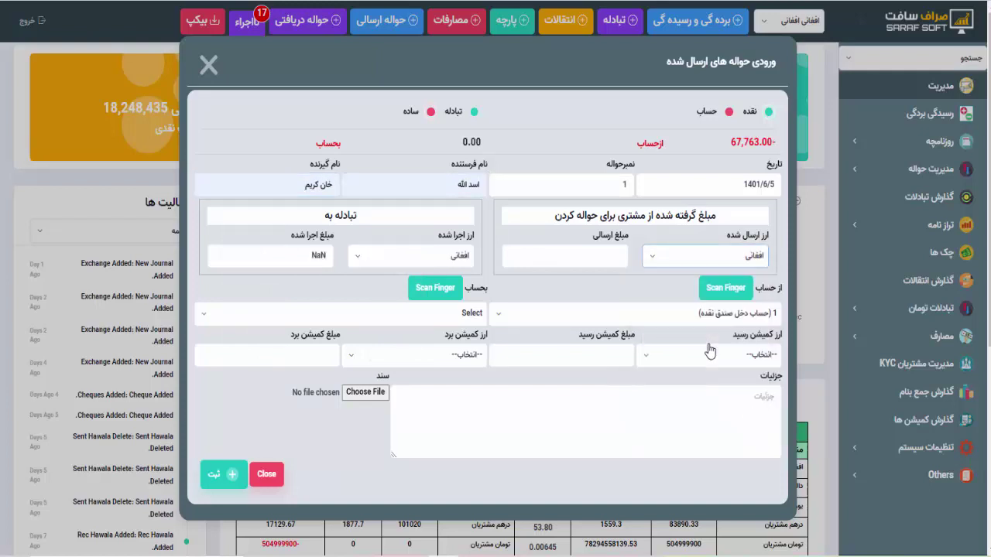
pyautogui.click(596, 254)
pyautogui.click(542, 291)
pyautogui.click(544, 316)
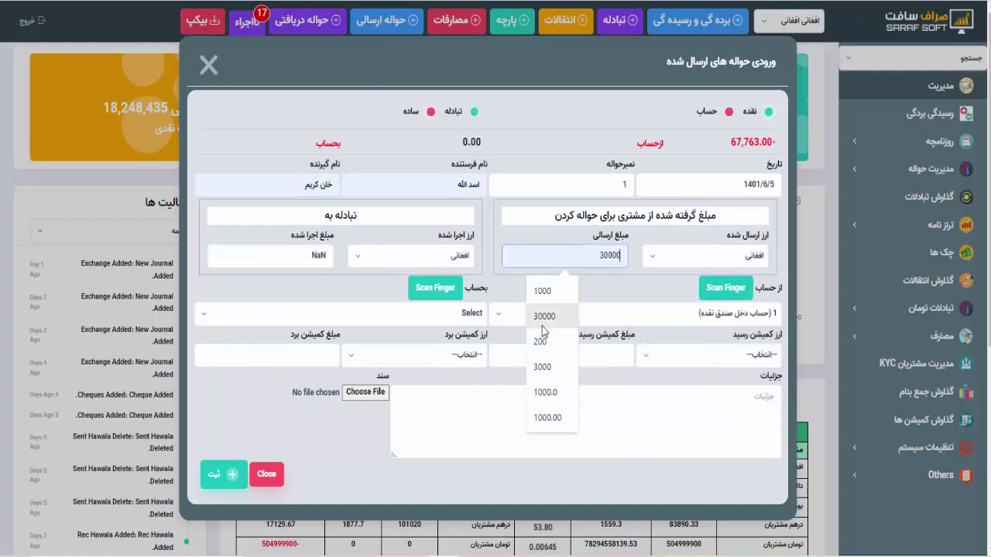
pyautogui.click(426, 258)
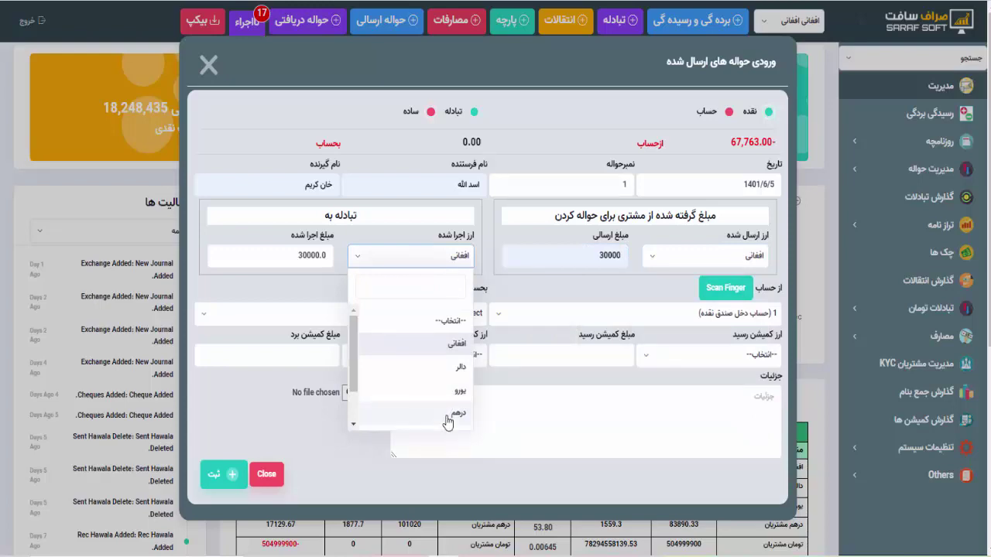
pyautogui.click(473, 113)
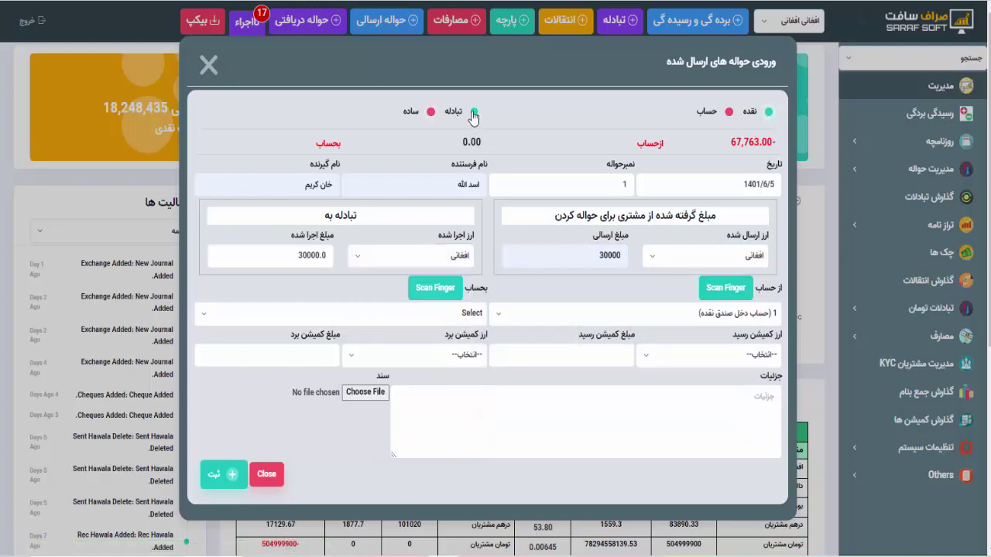
# Set the paid-out currency to کالدار at exchange rate 2.237 using multiply
pyautogui.click(511, 342)
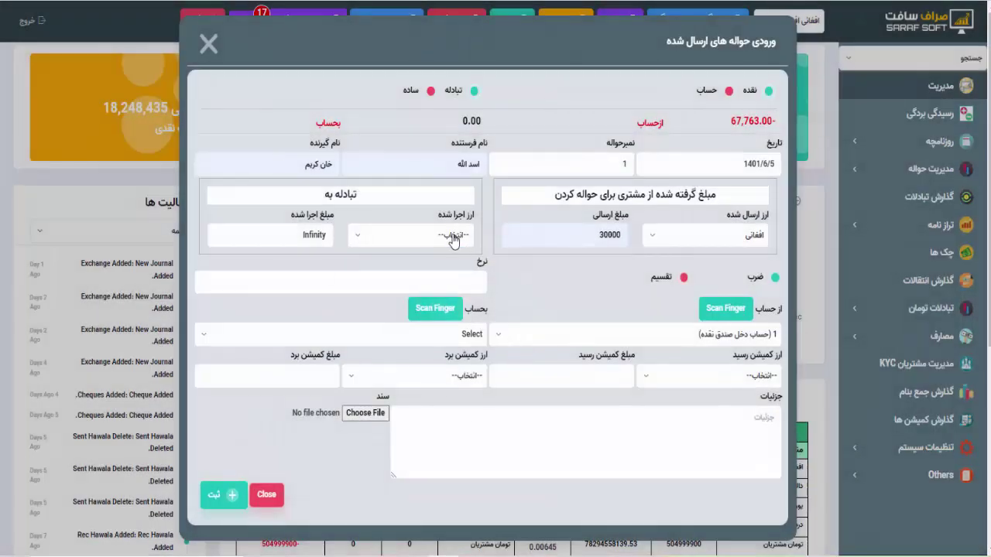
pyautogui.click(453, 238)
pyautogui.scroll(-2, 445, 372)
pyautogui.click(455, 394)
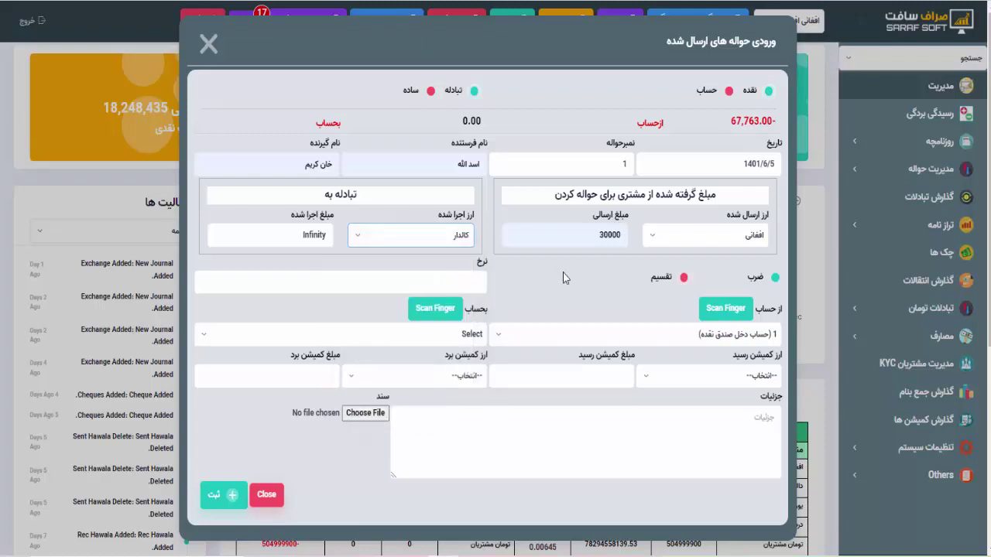
pyautogui.click(468, 284)
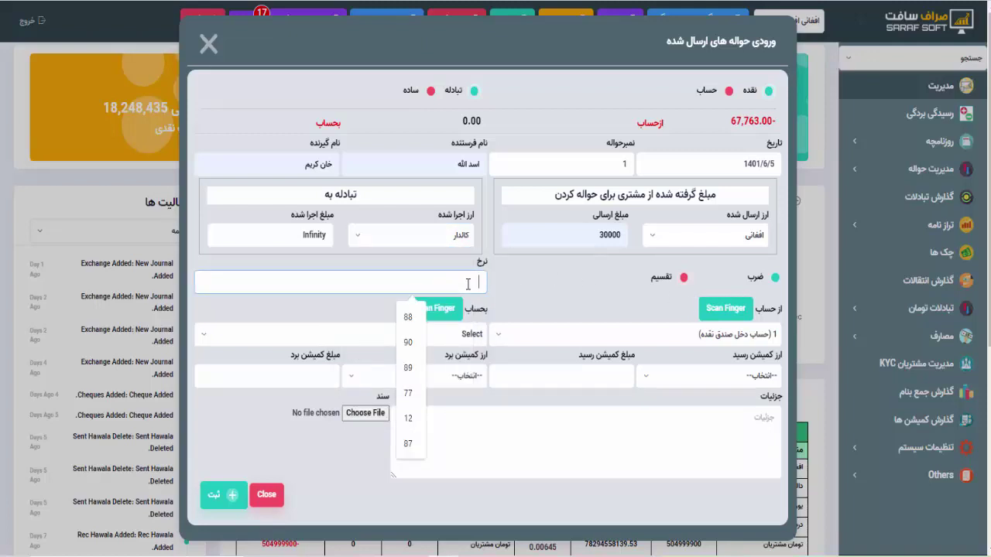
pyautogui.write('2.237')
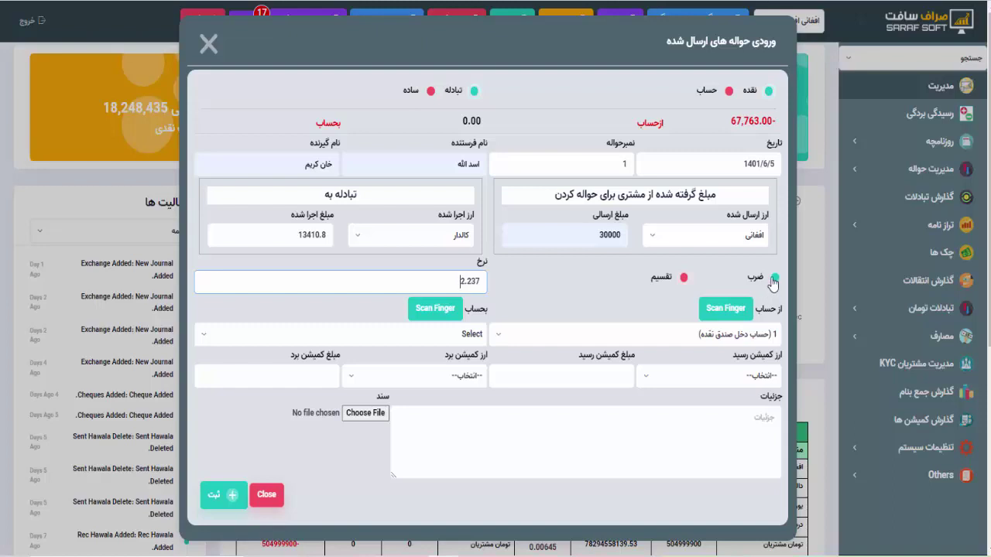
pyautogui.click(775, 277)
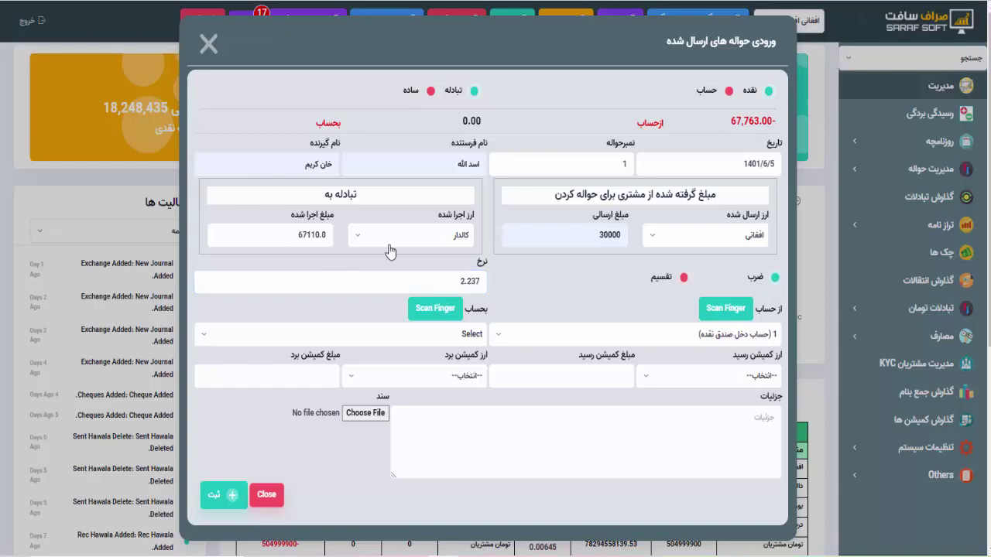
# Choose the agent as destination account, save the hawala, and close the form
pyautogui.click(456, 342)
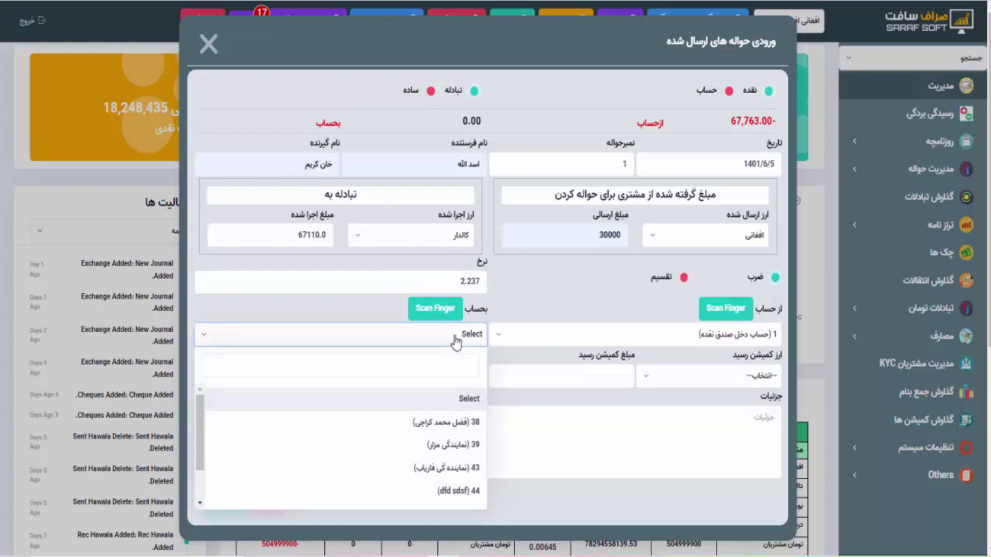
pyautogui.write('noorullah')
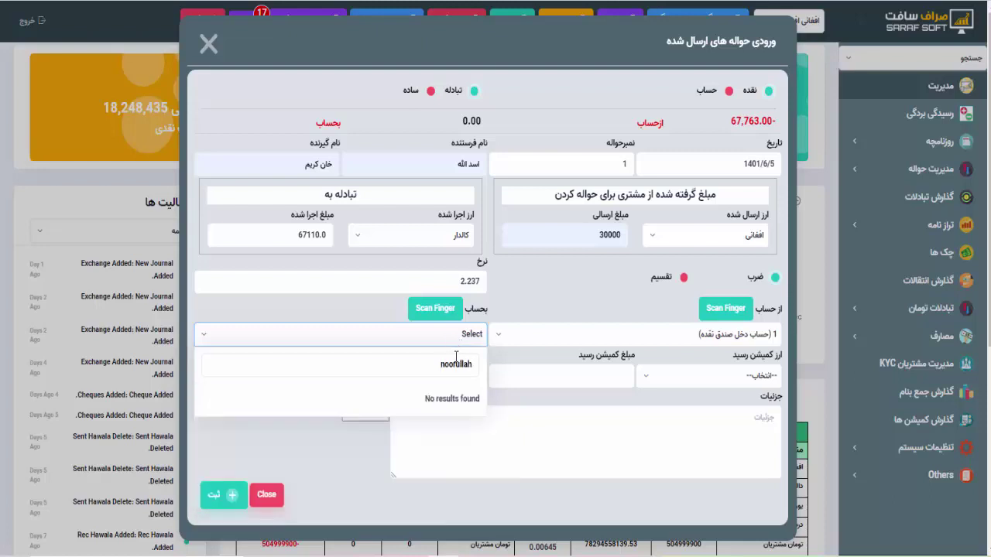
pyautogui.press('BackSpace')
pyautogui.press('BackSpace')
pyautogui.press('BackSpace')
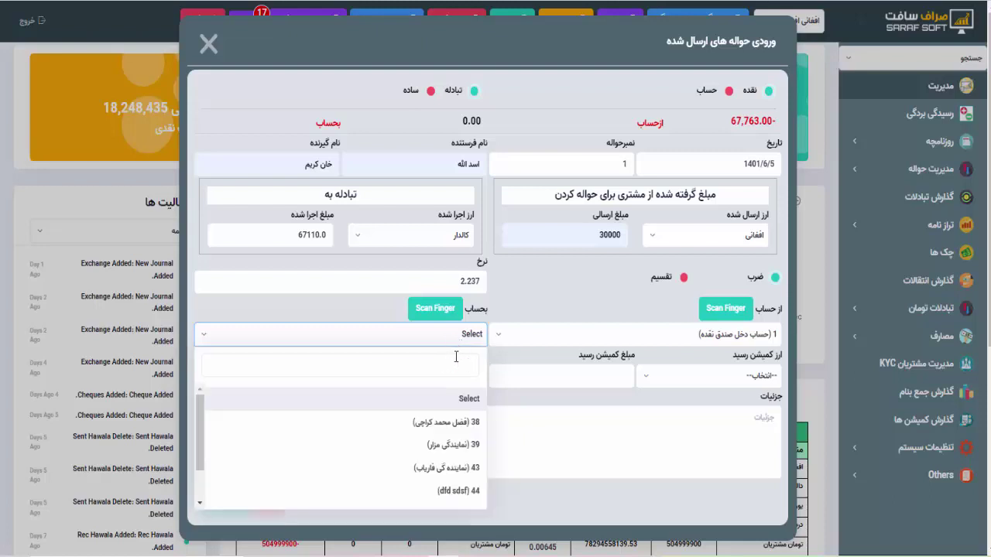
pyautogui.write('نور')
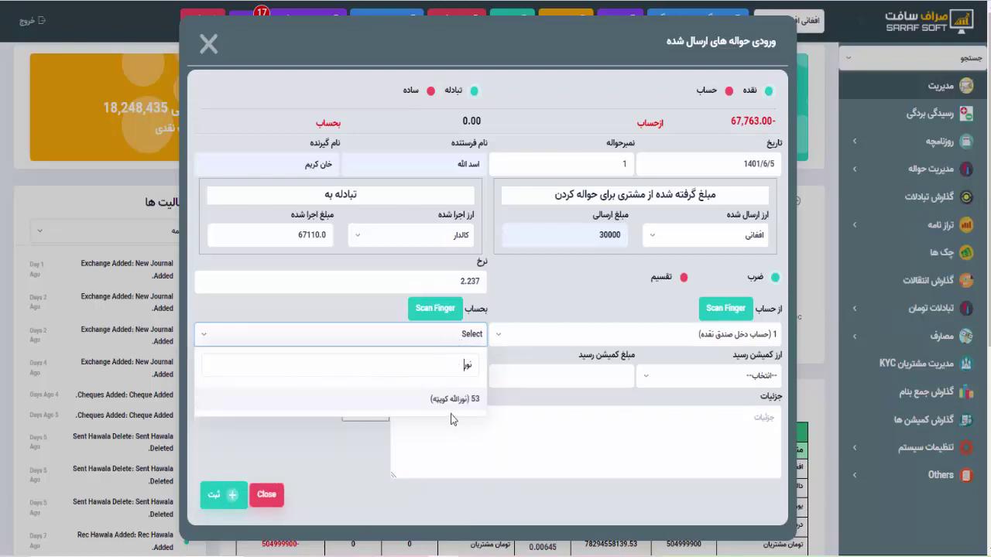
pyautogui.click(450, 401)
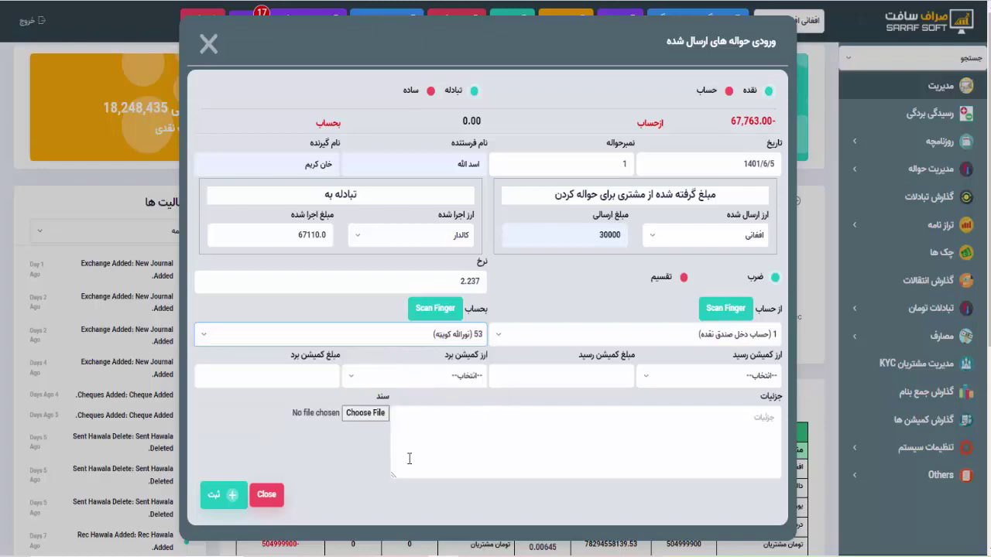
pyautogui.scroll(-2, 409, 458)
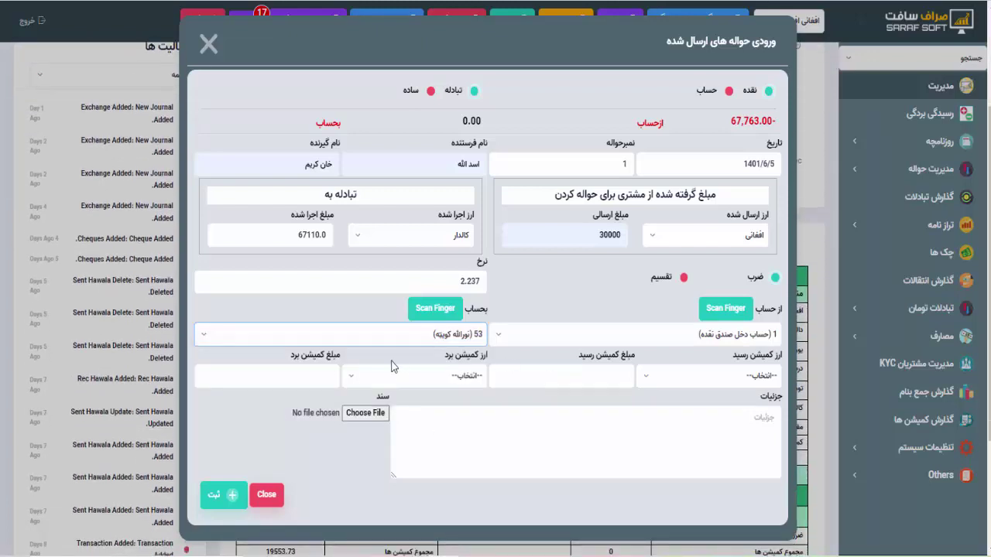
pyautogui.click(224, 496)
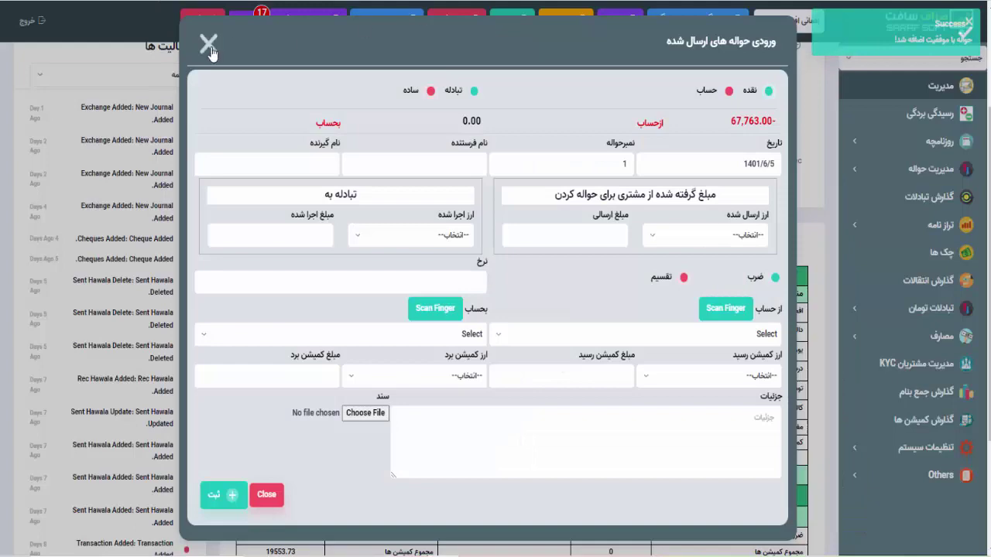
pyautogui.click(209, 47)
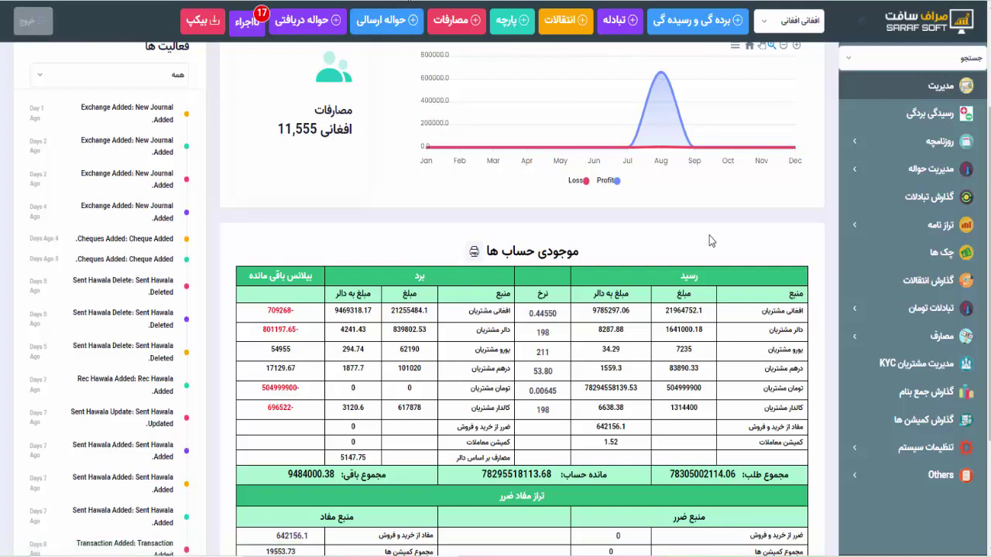
# Open the Users list under System Settings and scroll through its 38 users
pyautogui.click(905, 448)
pyautogui.scroll(-2, 903, 463)
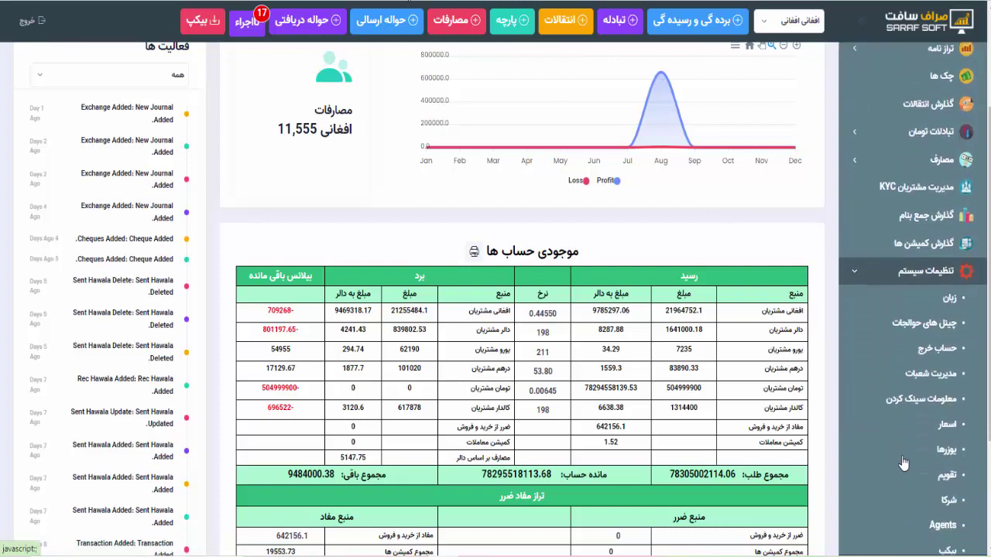
pyautogui.click(928, 416)
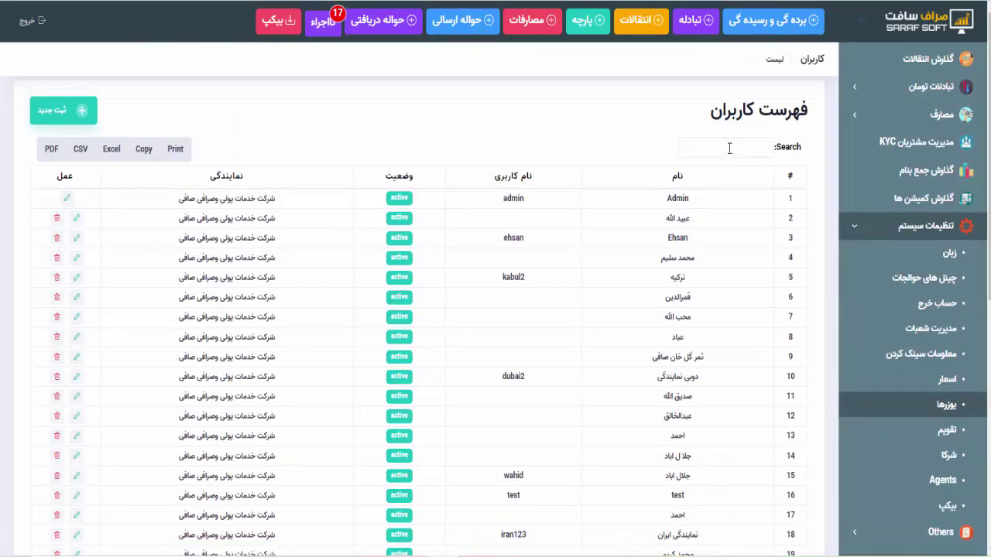
pyautogui.scroll(-5, 690, 449)
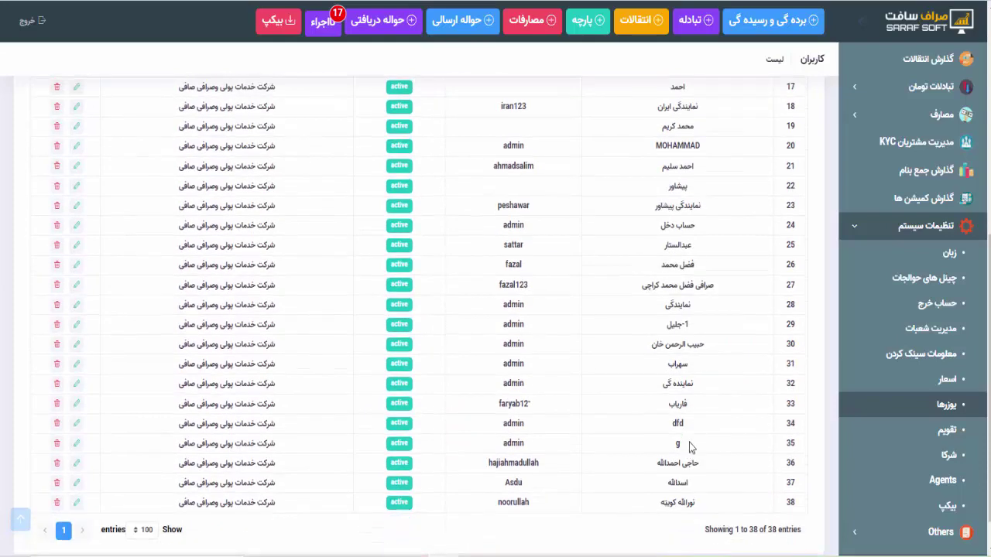
pyautogui.scroll(5, 706, 356)
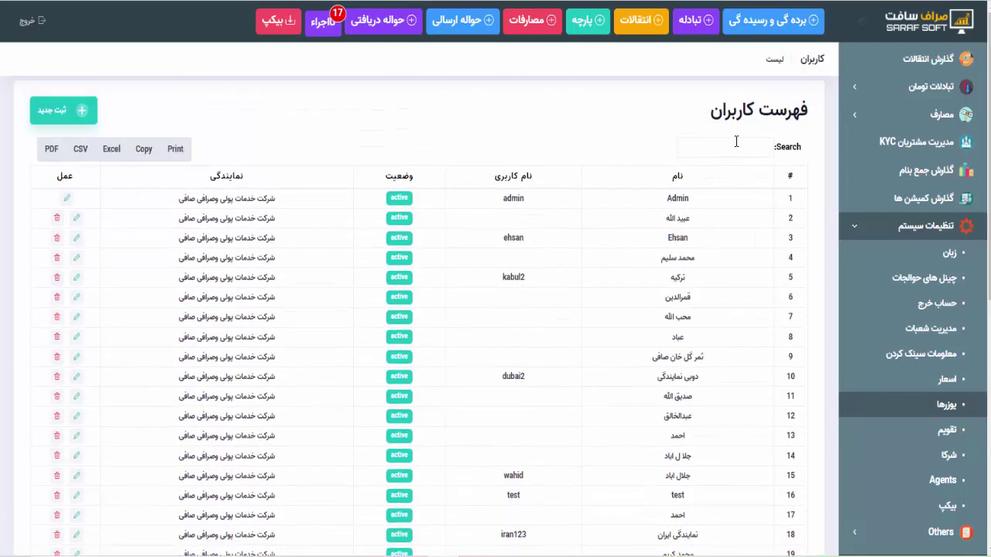
pyautogui.scroll(-3, 737, 142)
pyautogui.moveTo(687, 116); pyautogui.dragTo(663, 119)
pyautogui.scroll(2, 666, 121)
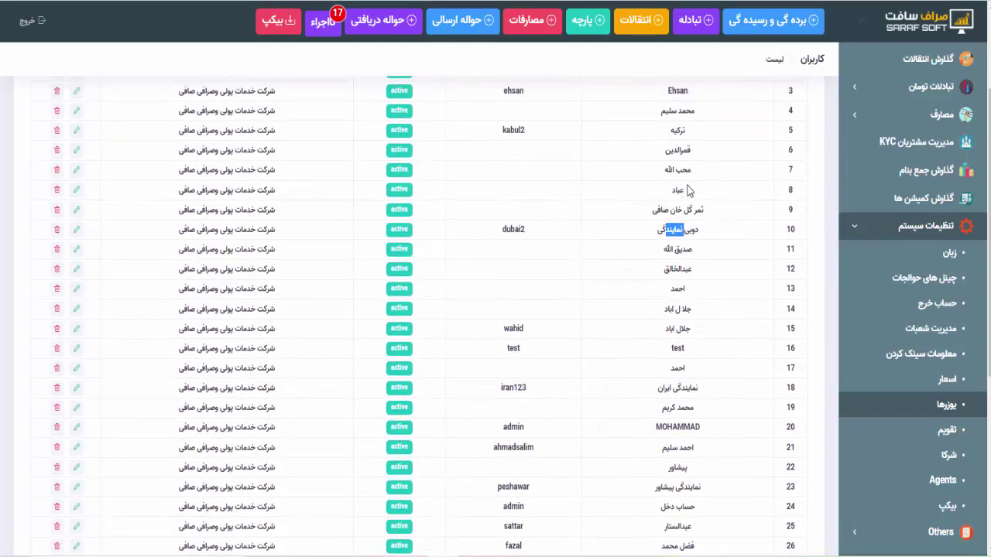
pyautogui.scroll(-3, 688, 307)
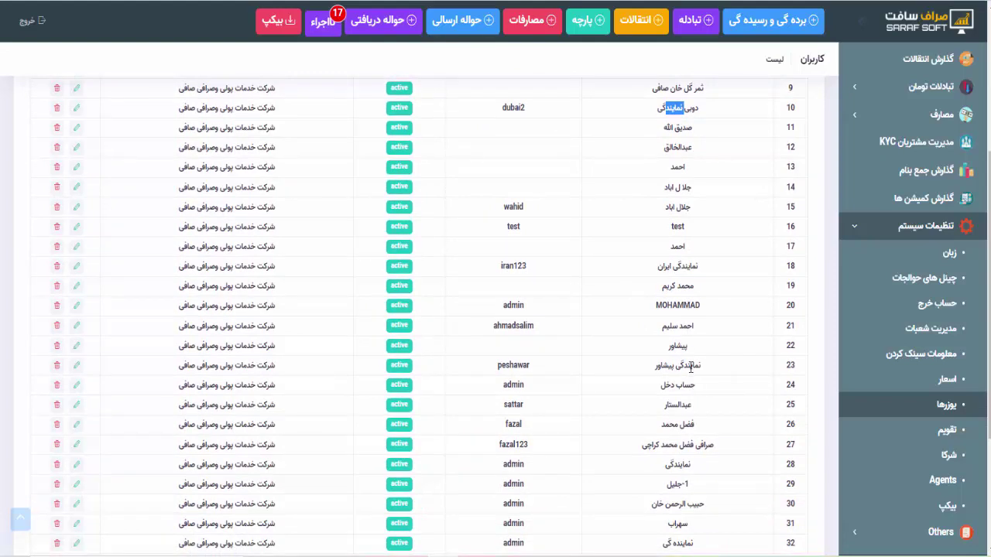
pyautogui.scroll(-3, 683, 412)
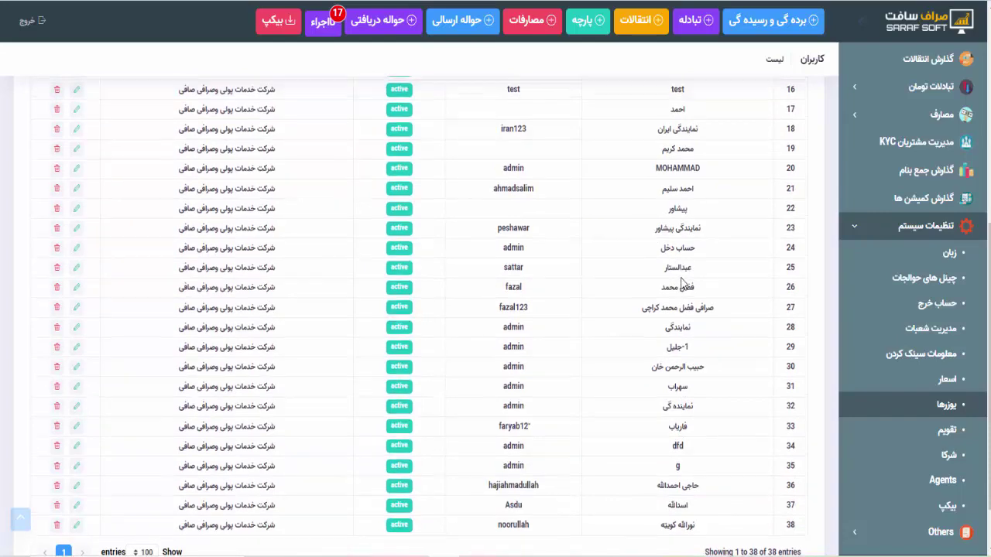
pyautogui.scroll(6, 683, 283)
pyautogui.click(682, 246)
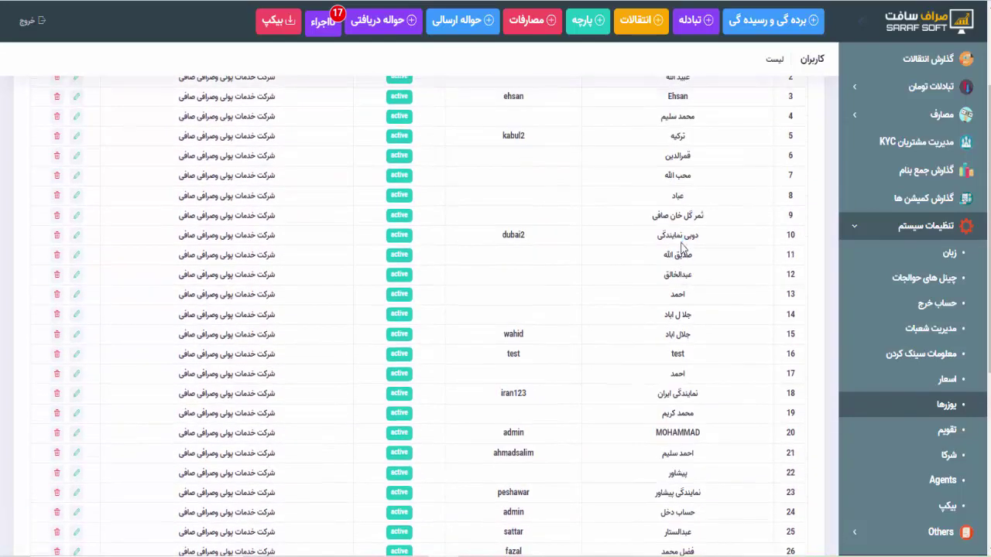
pyautogui.scroll(3, 682, 246)
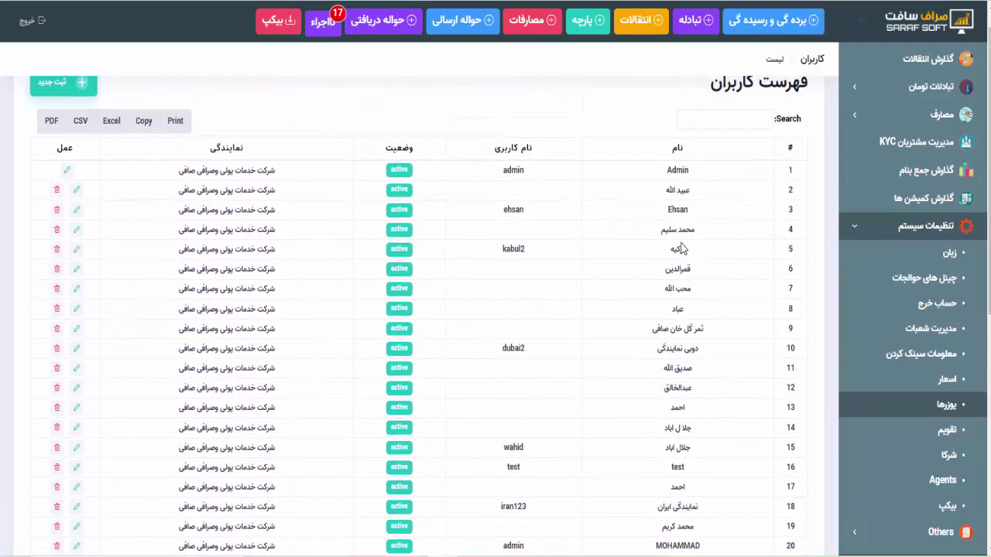
# Search the page to pick out the فاریاب user in row 33, then close the find bar
pyautogui.hotkey('ctrl', 'f')
pyautogui.scroll(-5, 682, 248)
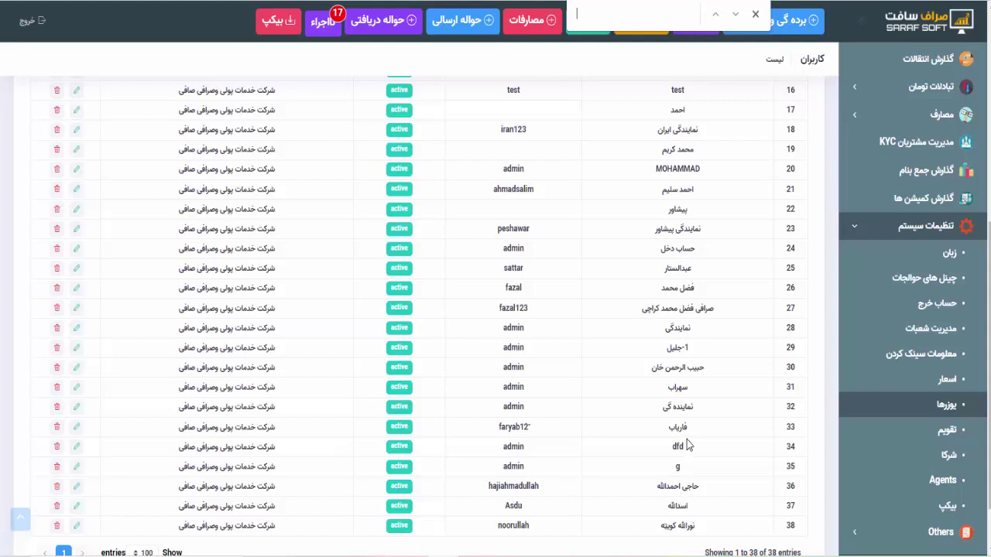
pyautogui.doubleClick(677, 425)
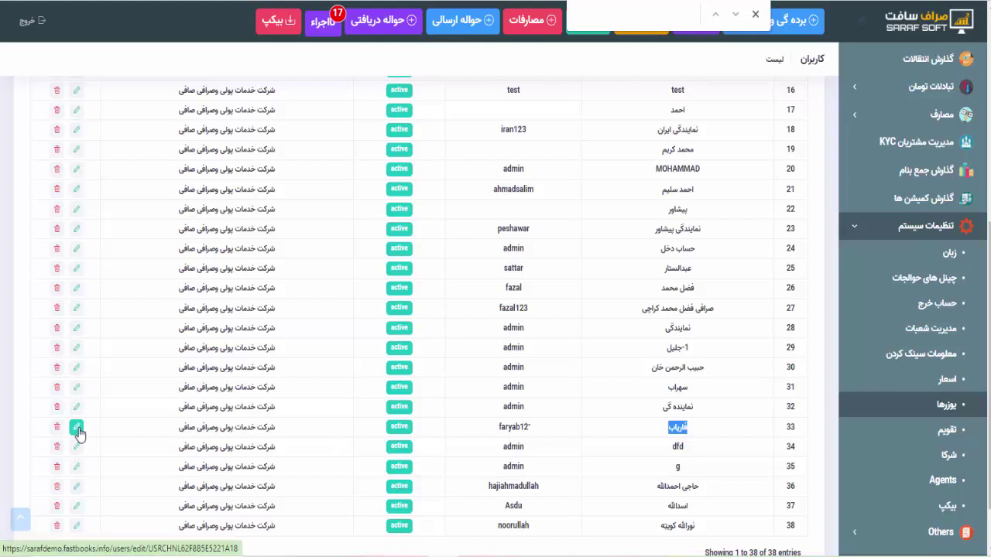
pyautogui.press('Escape')
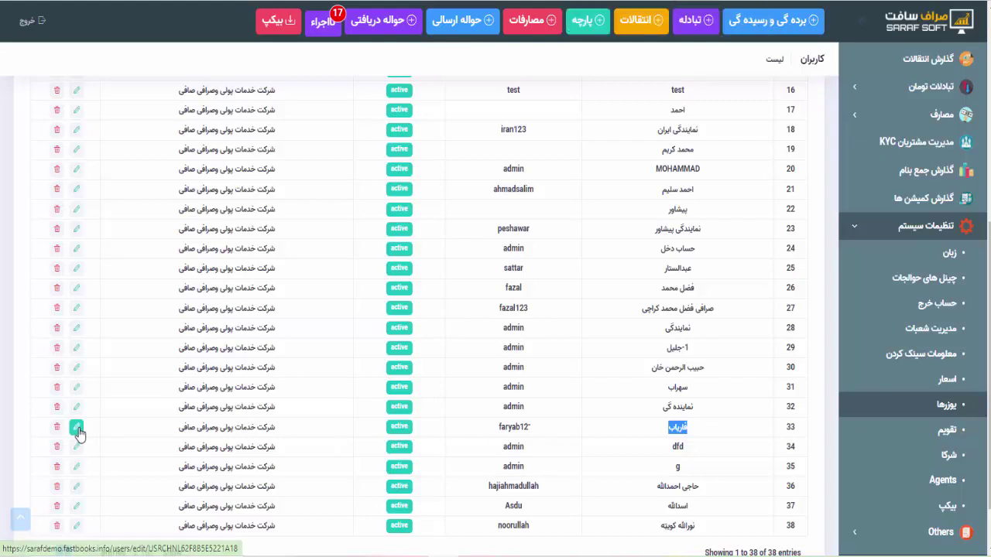
# Open the فاریاب user for editing and enter a new password
pyautogui.click(77, 432)
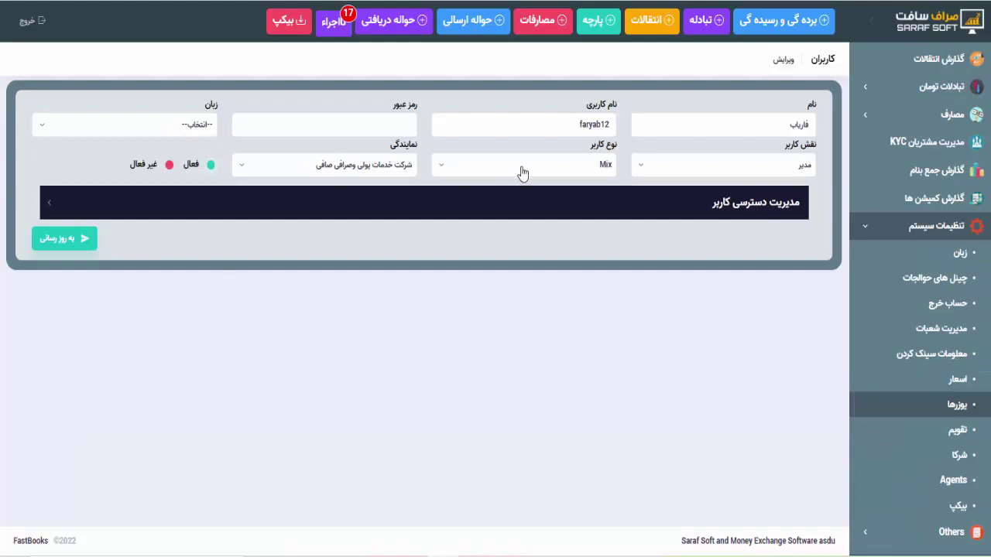
pyautogui.doubleClick(579, 126)
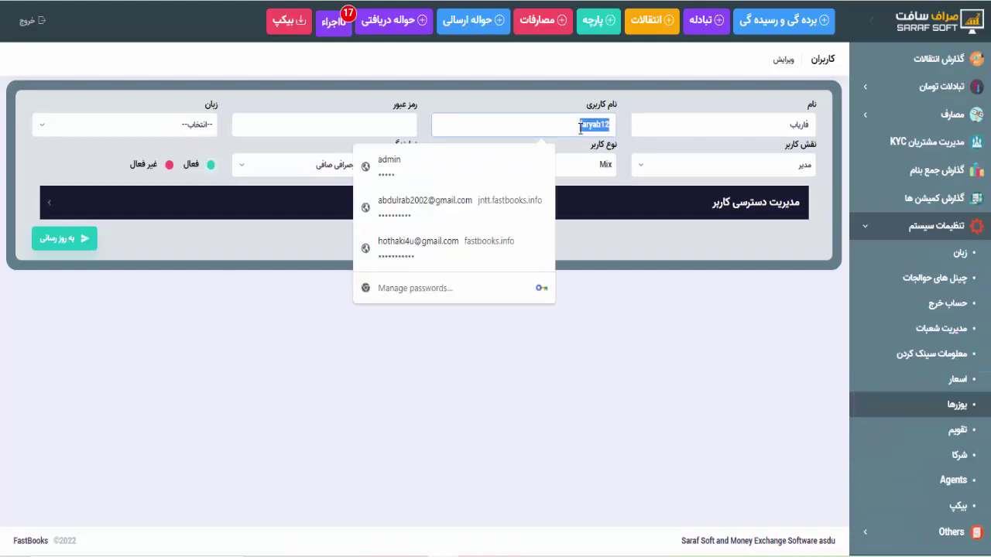
pyautogui.click(399, 126)
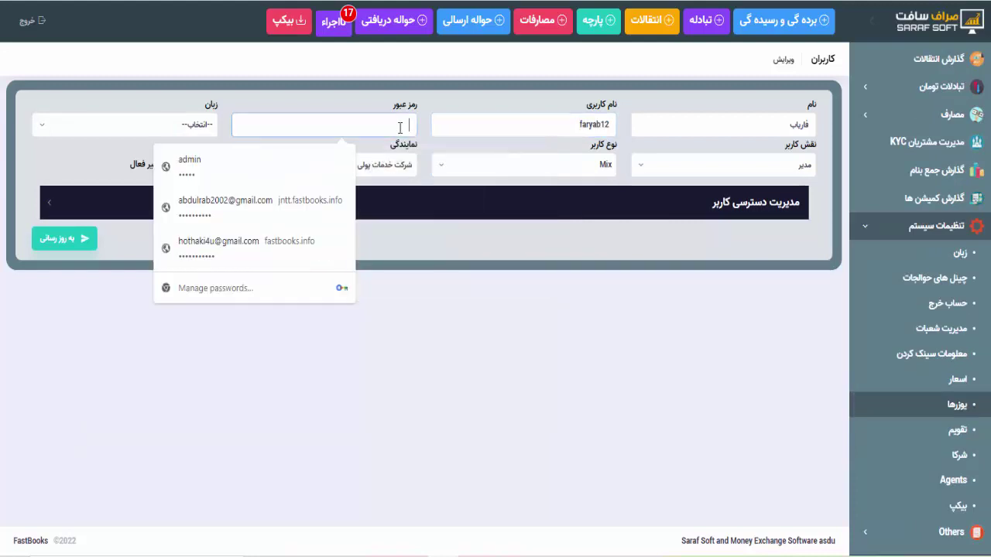
# Set the user's language to فارسی, save the update, and log out
pyautogui.click(161, 125)
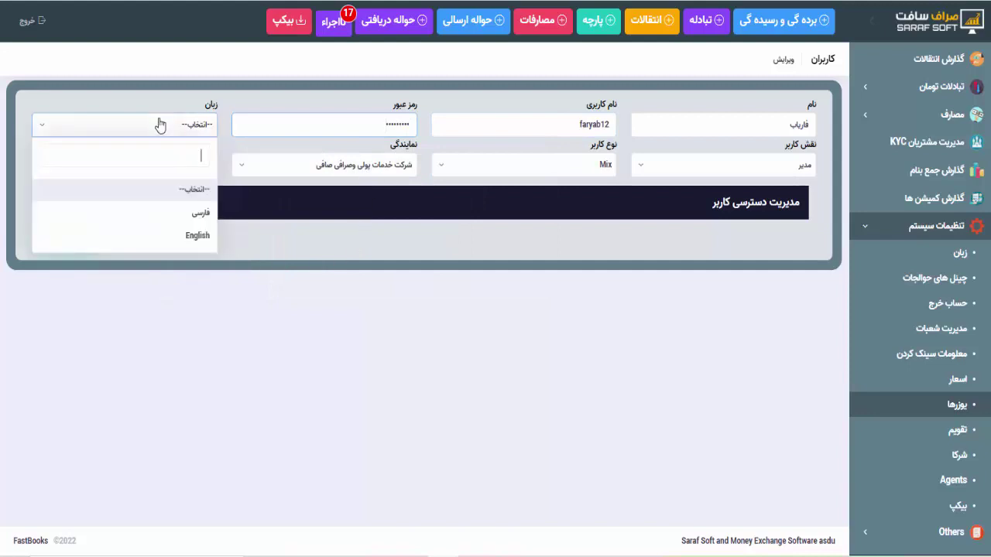
pyautogui.click(193, 243)
pyautogui.click(192, 132)
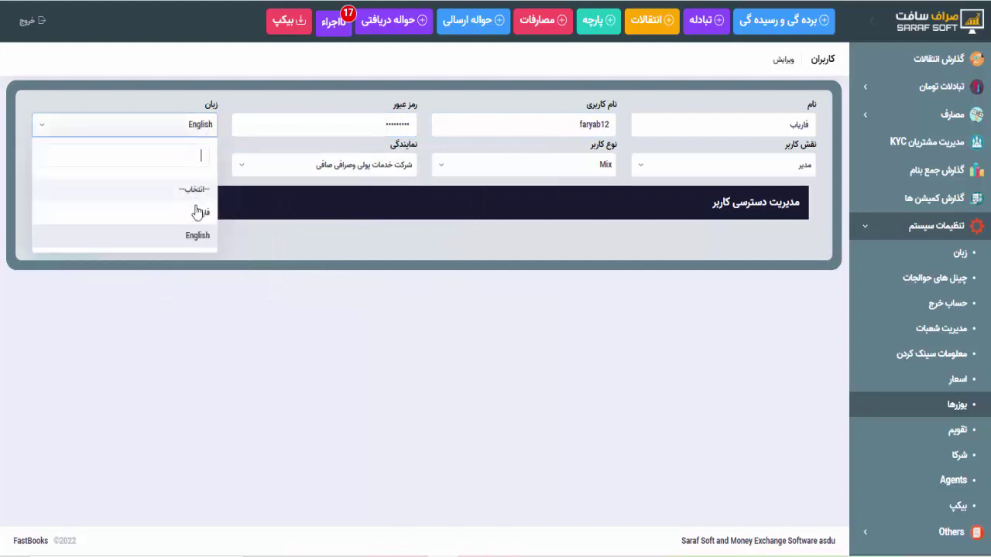
pyautogui.click(194, 216)
pyautogui.click(74, 242)
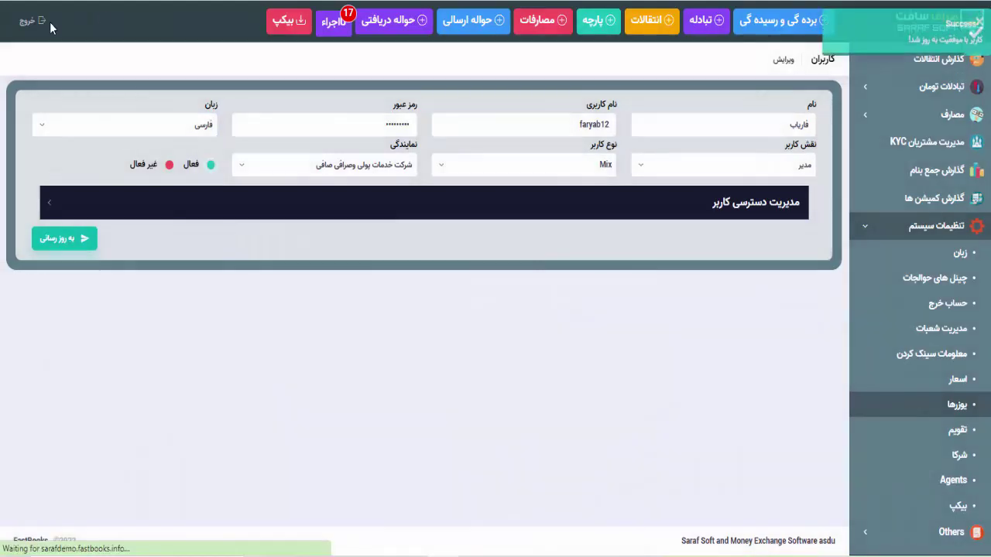
pyautogui.click(22, 30)
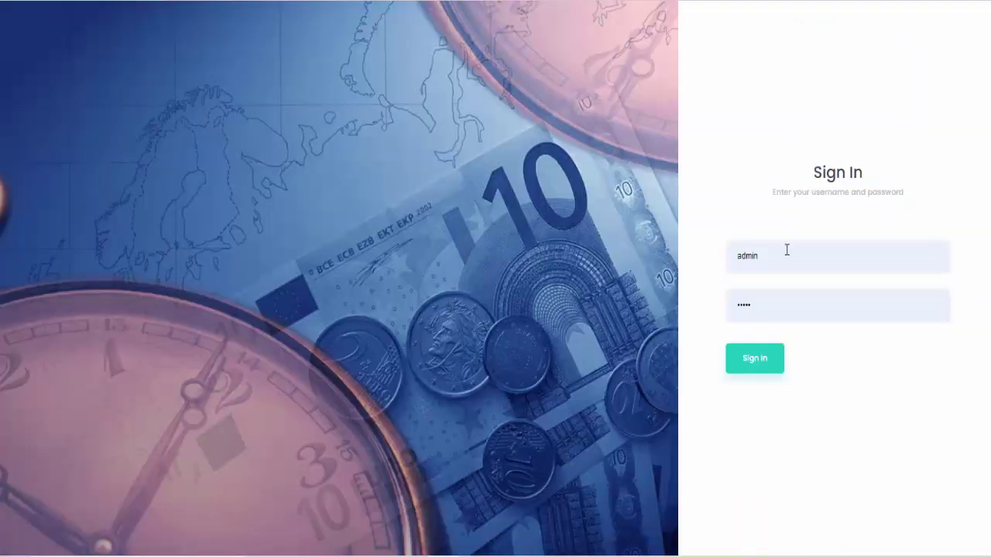
# Replace the prefilled username with the other user's login name, fixing mistyped characters
pyautogui.moveTo(787, 250); pyautogui.dragTo(640, 261)
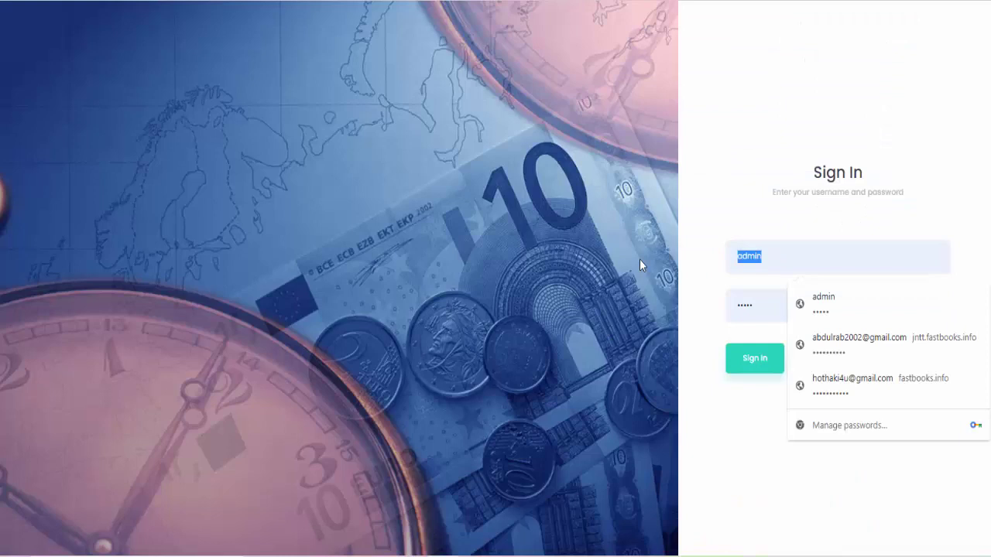
pyautogui.write('نخخق')
pyautogui.press('BackSpace')
pyautogui.write('لع')
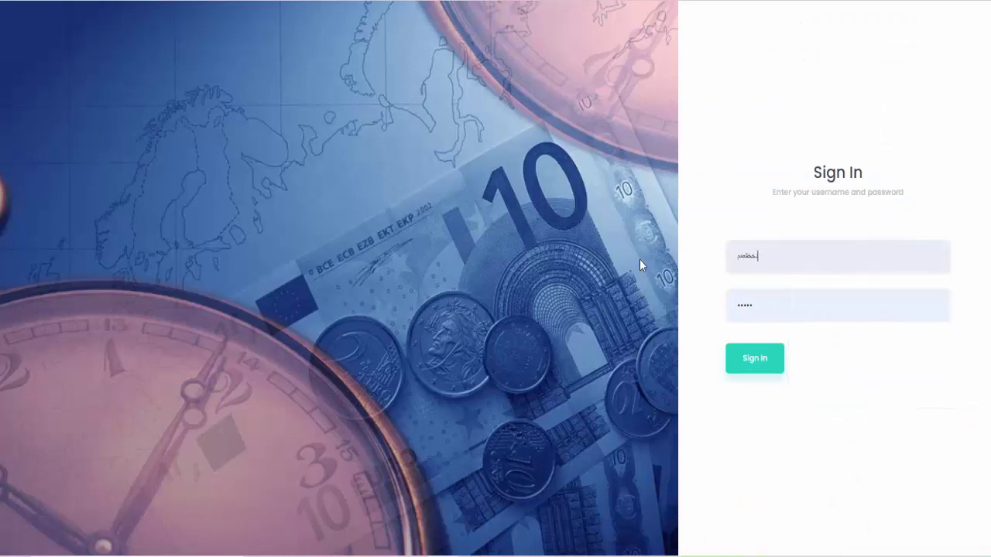
pyautogui.press('BackSpace')
pyautogui.press('BackSpace')
pyautogui.press('BackSpace')
pyautogui.press('BackSpace')
pyautogui.press('BackSpace')
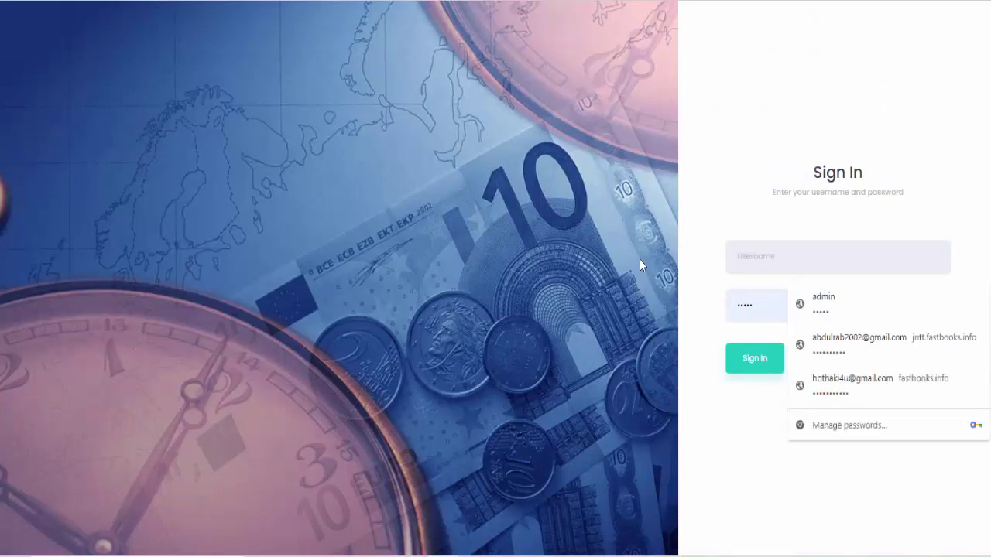
pyautogui.write('noorulla')
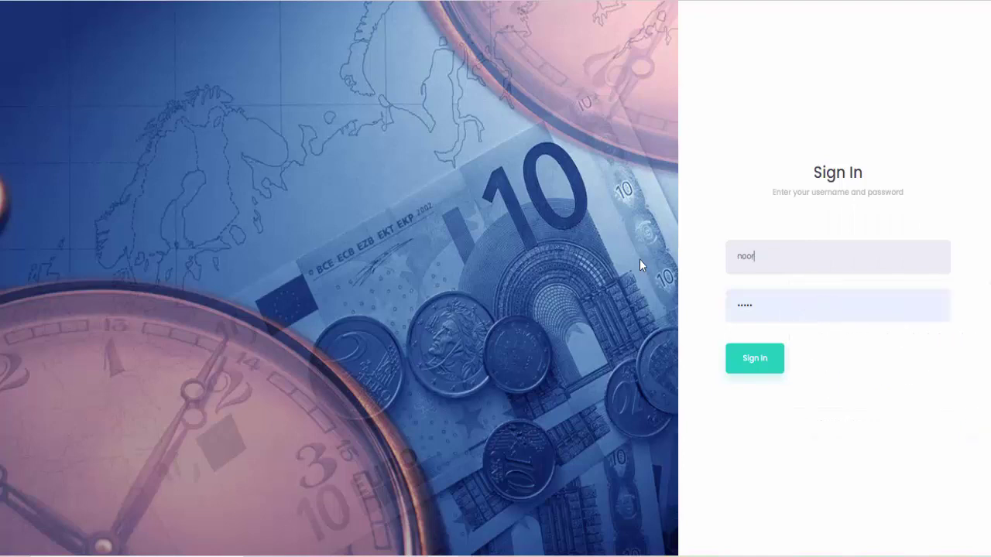
pyautogui.write('h')
# Enter that user's password in place of the saved one and sign in
pyautogui.press('Tab')
pyautogui.press('BackSpace')
pyautogui.press('Return')
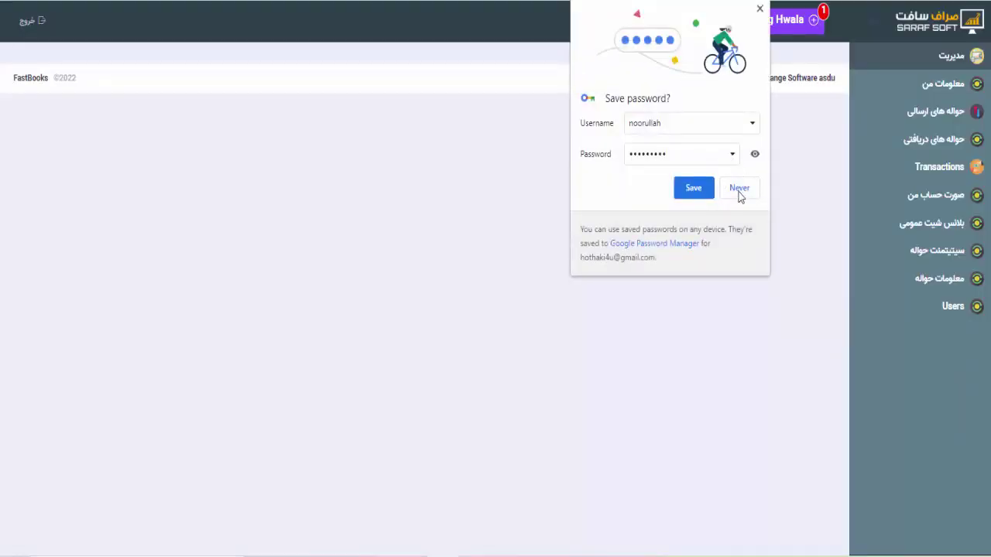
# Dismiss Chrome's save-password offer and list pending hawalas received از مرکز
pyautogui.click(738, 194)
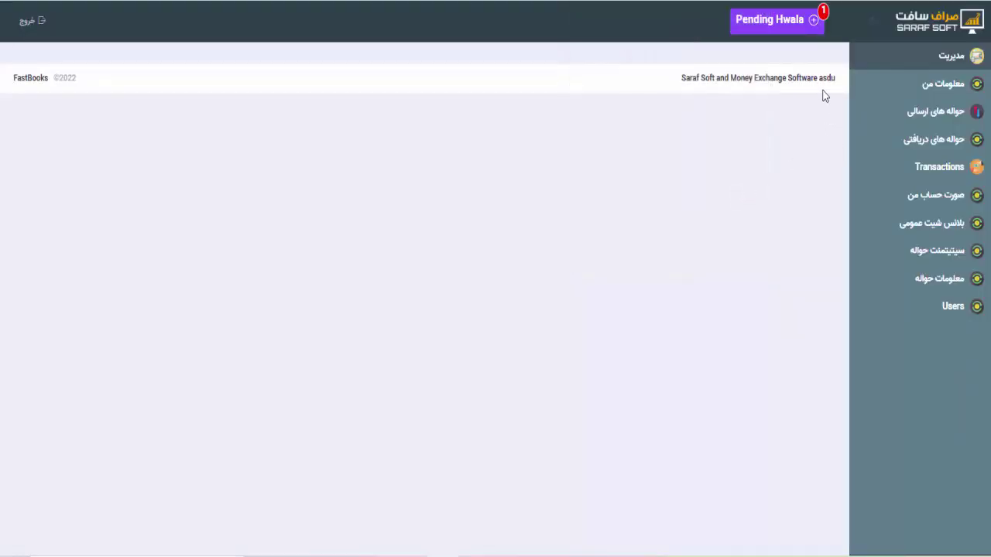
pyautogui.click(789, 36)
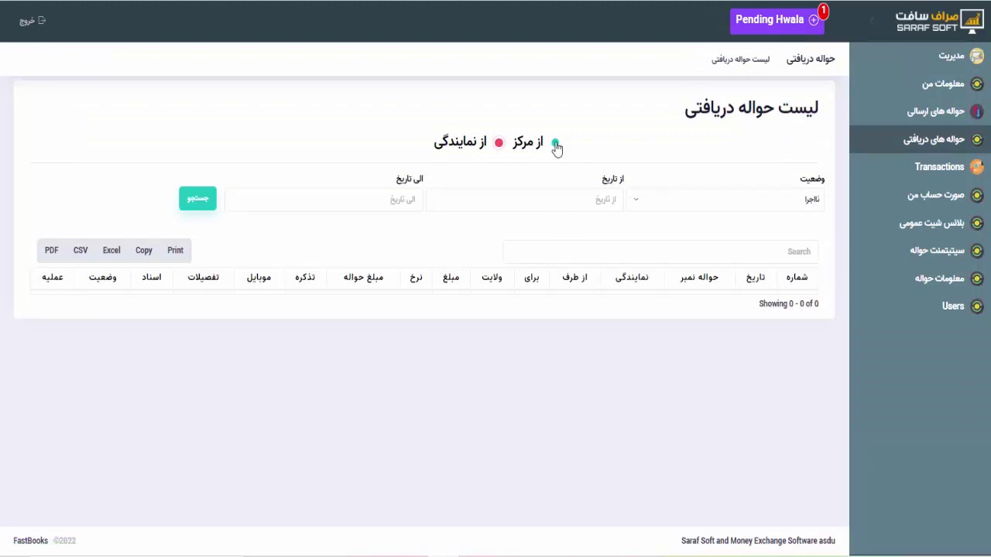
pyautogui.click(555, 144)
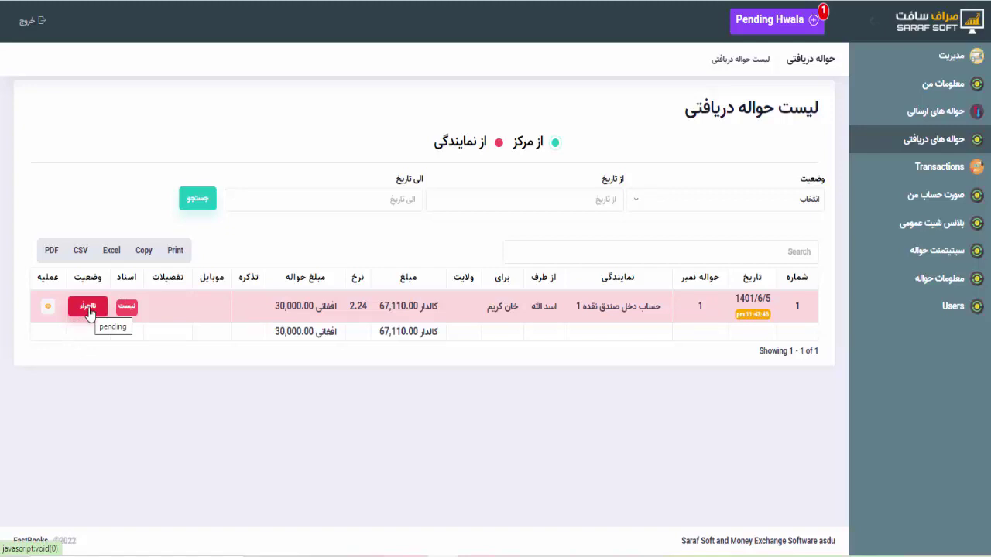
# Open the hawala's execution form and fill the recipient's ID and mobile from suggestions
pyautogui.click(89, 308)
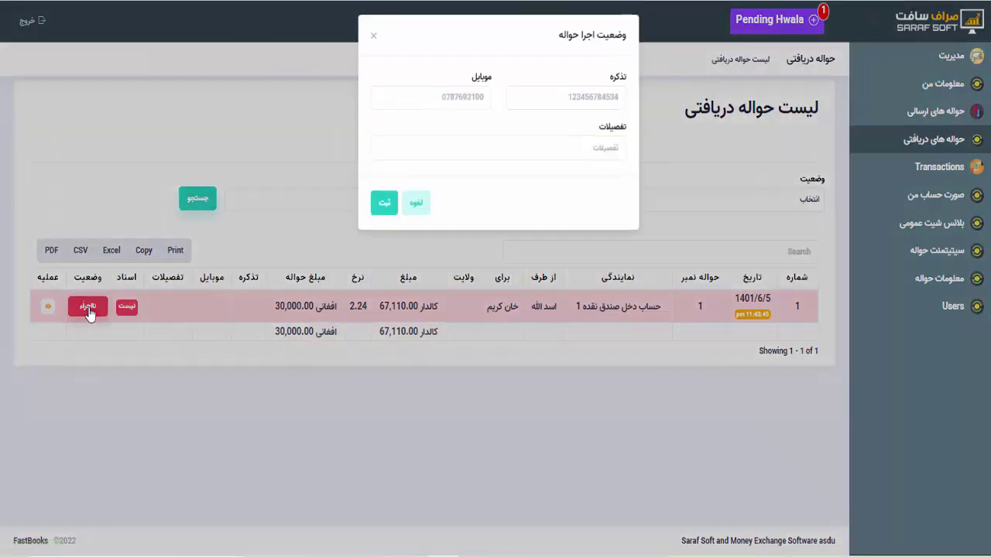
pyautogui.click(566, 101)
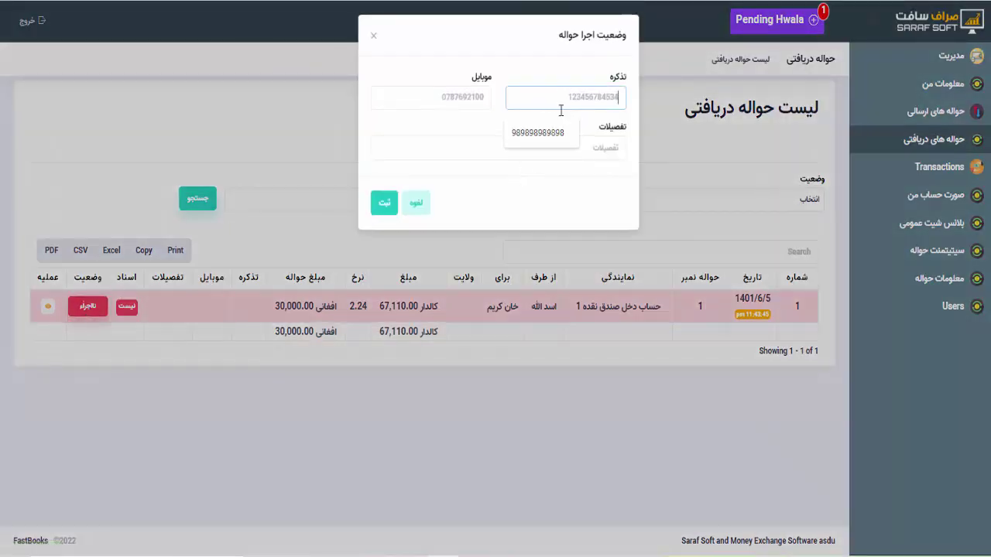
pyautogui.click(554, 135)
pyautogui.click(475, 102)
pyautogui.click(436, 134)
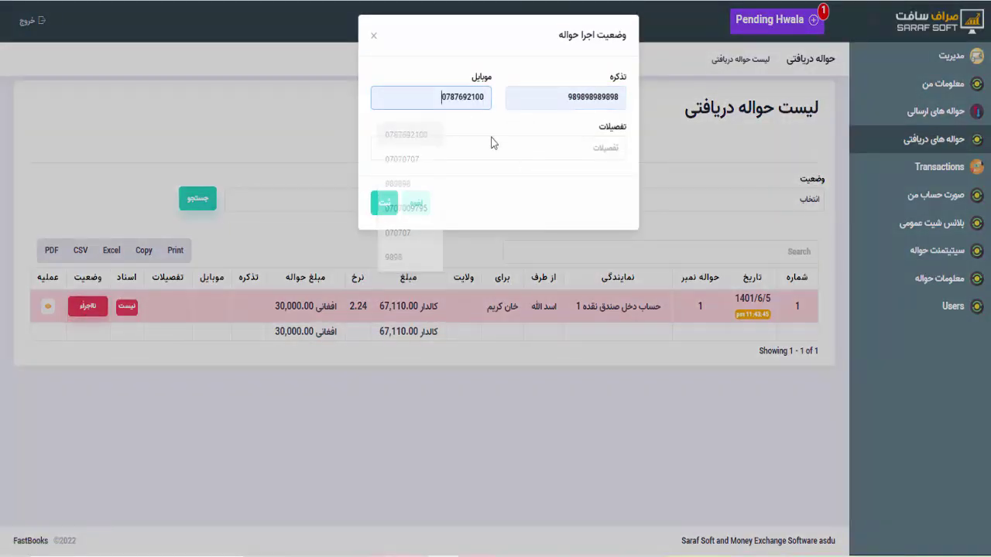
# Add a suggested details note, save the hawala as executed, and print its voucher
pyautogui.click(506, 155)
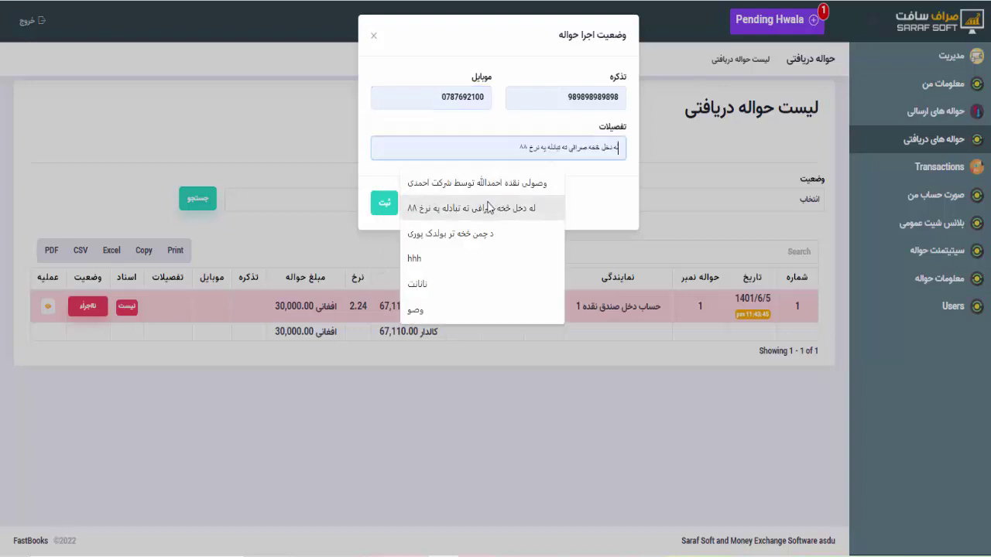
pyautogui.click(482, 204)
pyautogui.click(385, 203)
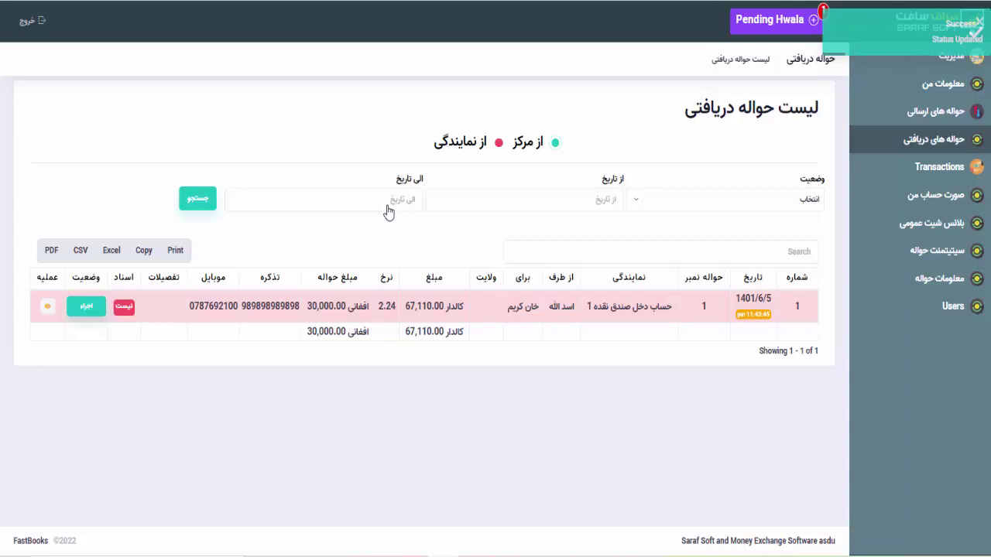
pyautogui.click(46, 308)
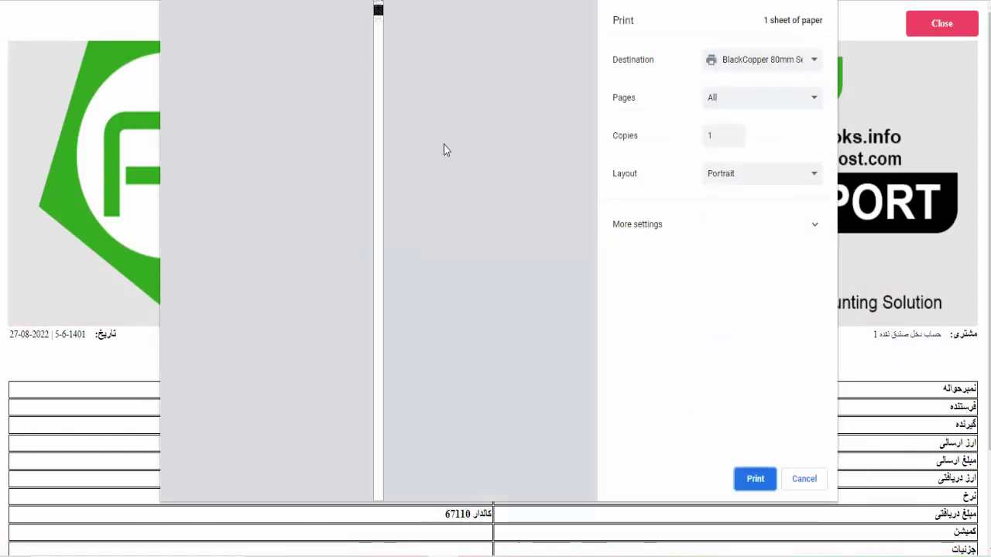
# Zoom into the voucher print preview, look it over, and cancel printing
pyautogui.click(197, 431)
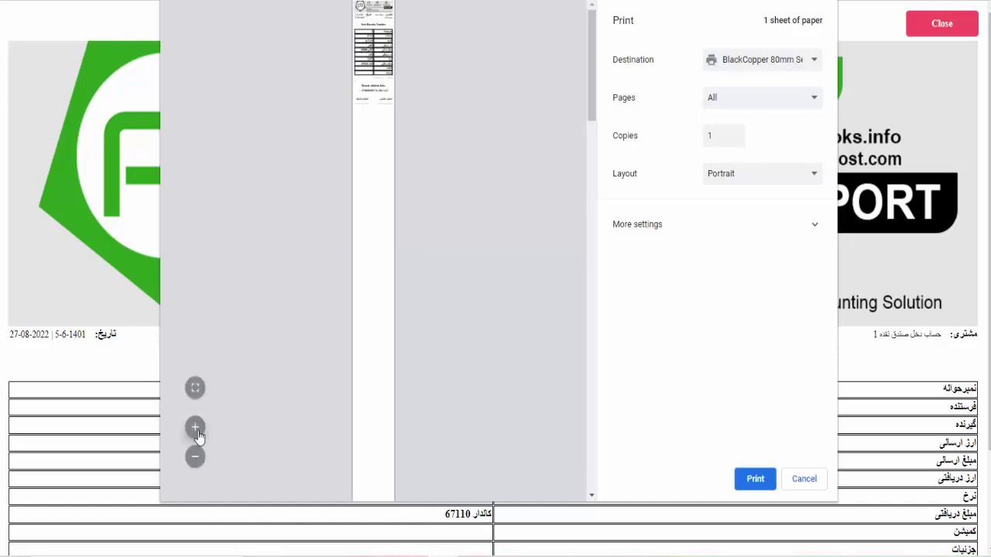
pyautogui.click(195, 428)
pyautogui.click(196, 427)
pyautogui.click(196, 427)
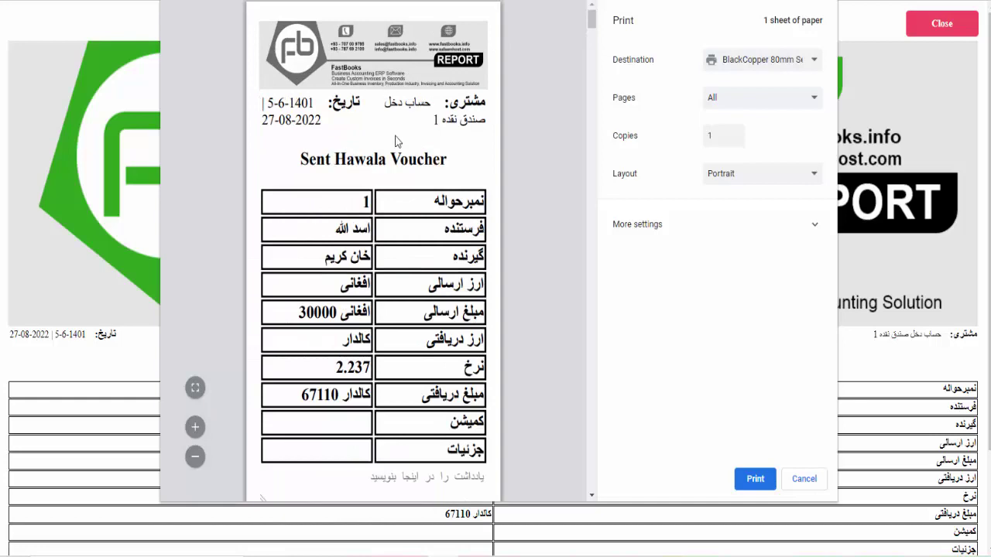
pyautogui.scroll(-3, 406, 209)
pyautogui.scroll(2, 406, 209)
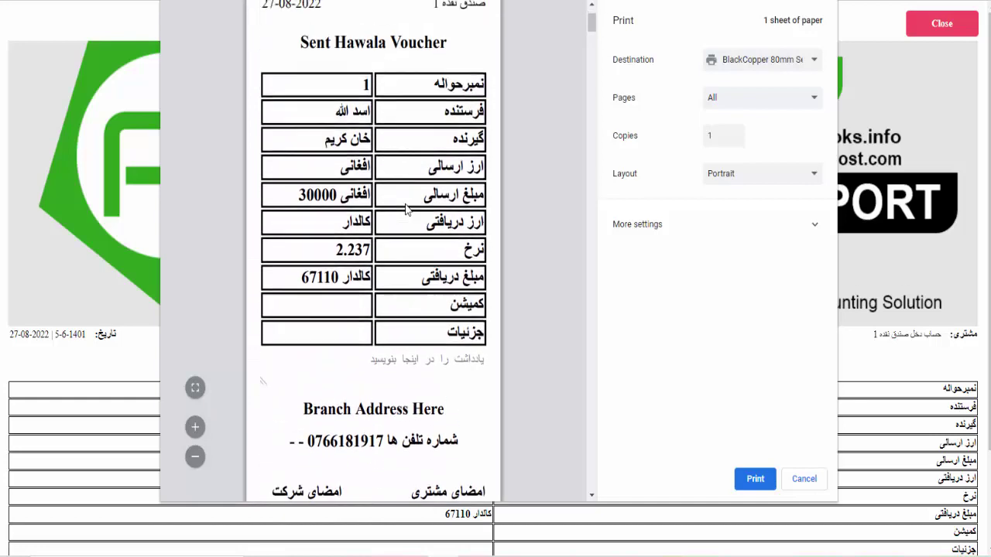
pyautogui.click(785, 479)
pyautogui.scroll(-2, 477, 205)
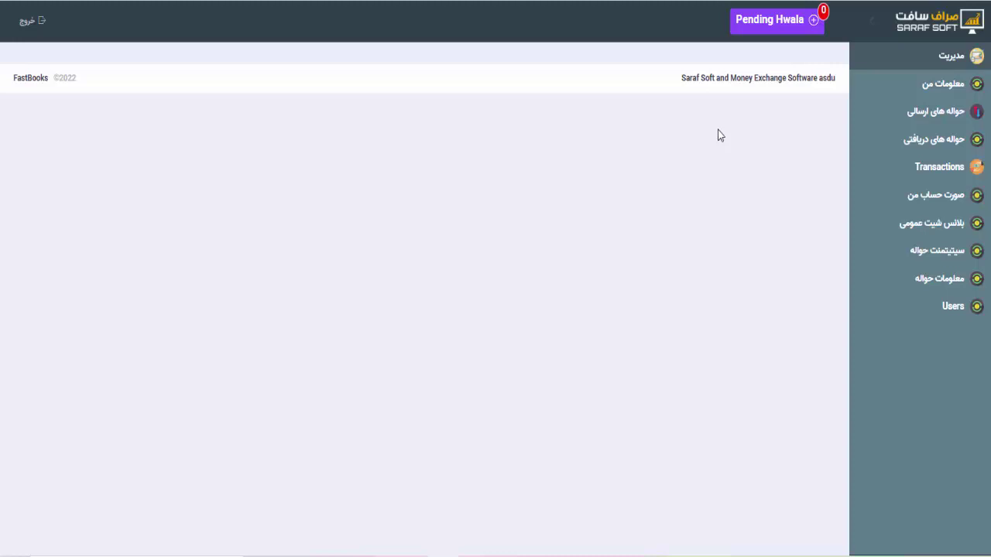
# Start a normal (عادی) sent hawala with the suggested sender and recipient
pyautogui.click(949, 116)
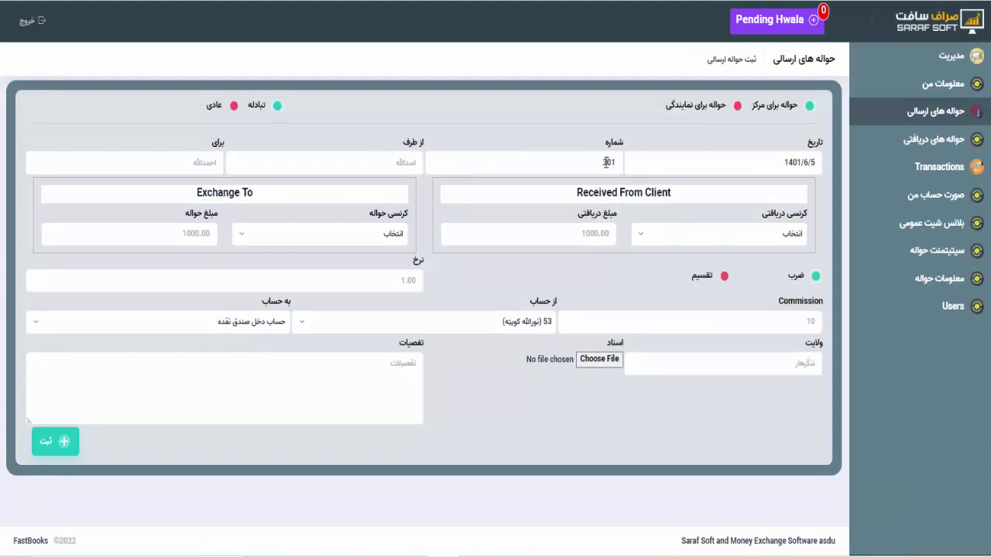
pyautogui.click(407, 164)
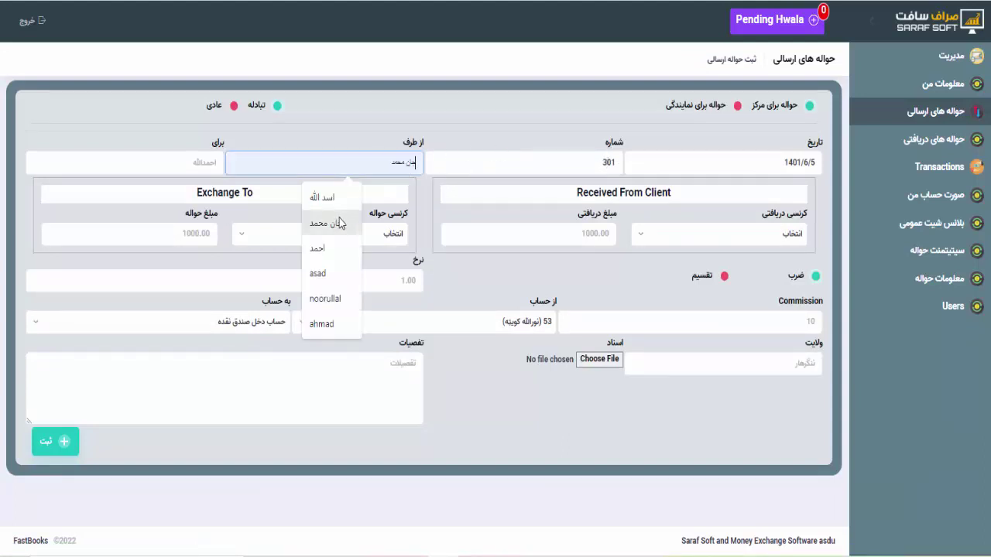
pyautogui.click(325, 197)
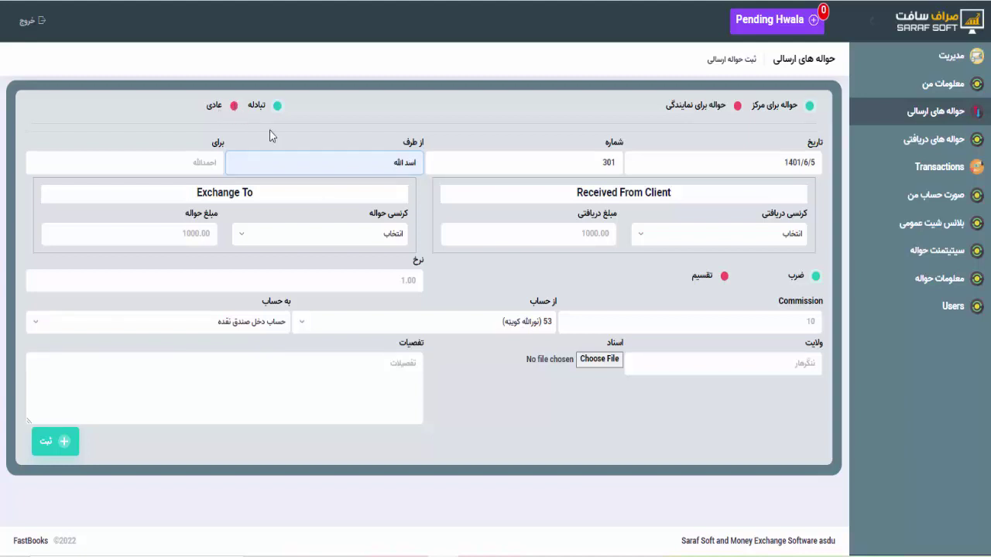
pyautogui.click(190, 166)
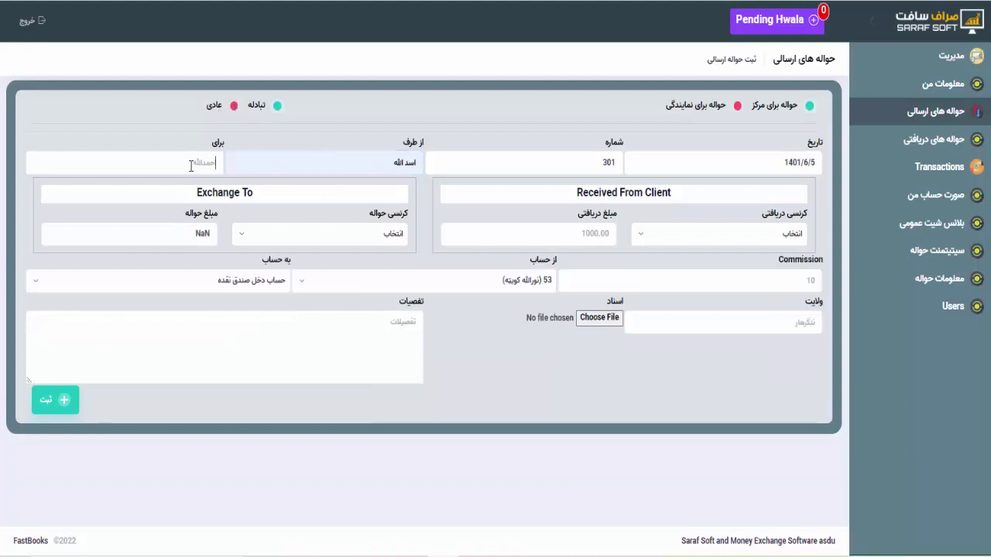
pyautogui.click(134, 256)
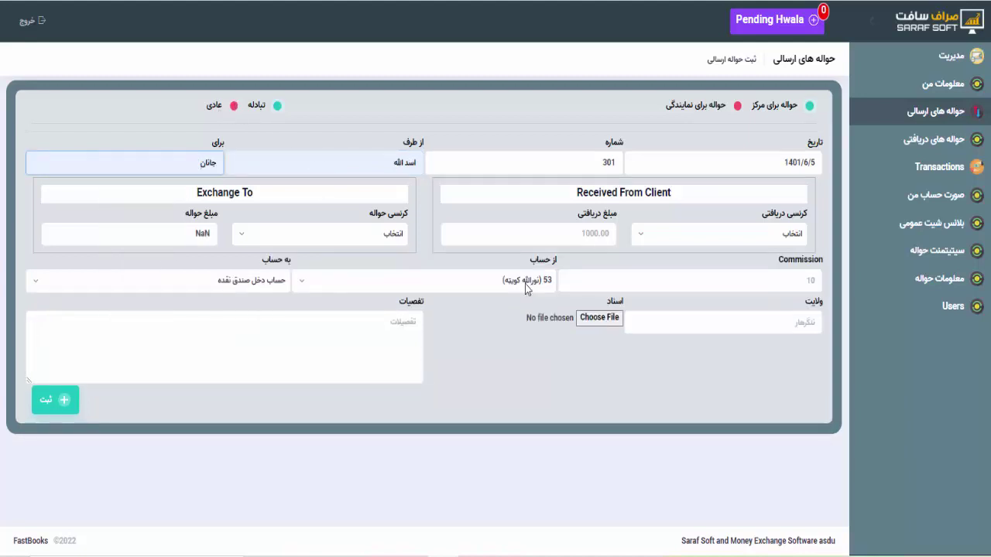
# Set the received currency to Kaldar, amount 300000 and commission 5000
pyautogui.click(718, 234)
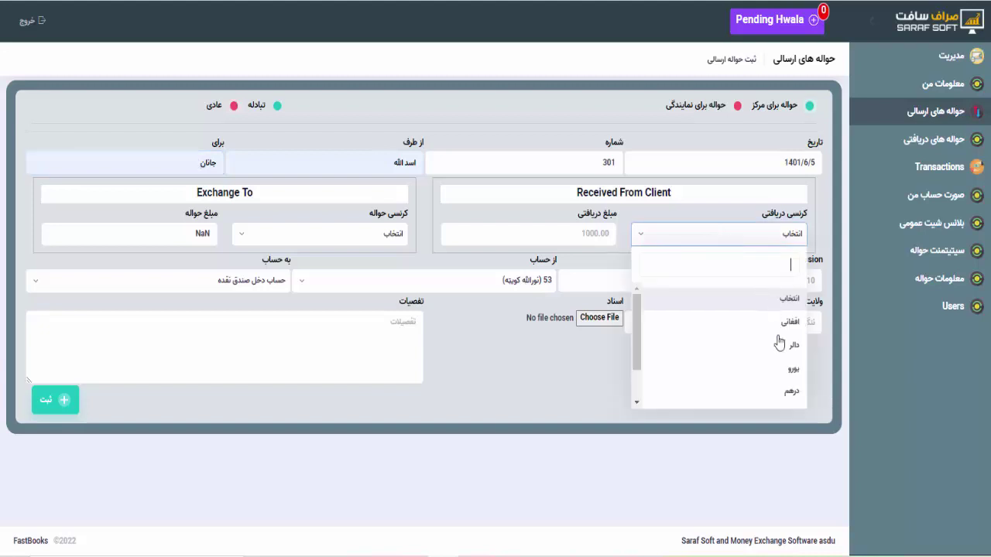
pyautogui.scroll(-2, 774, 392)
pyautogui.click(785, 392)
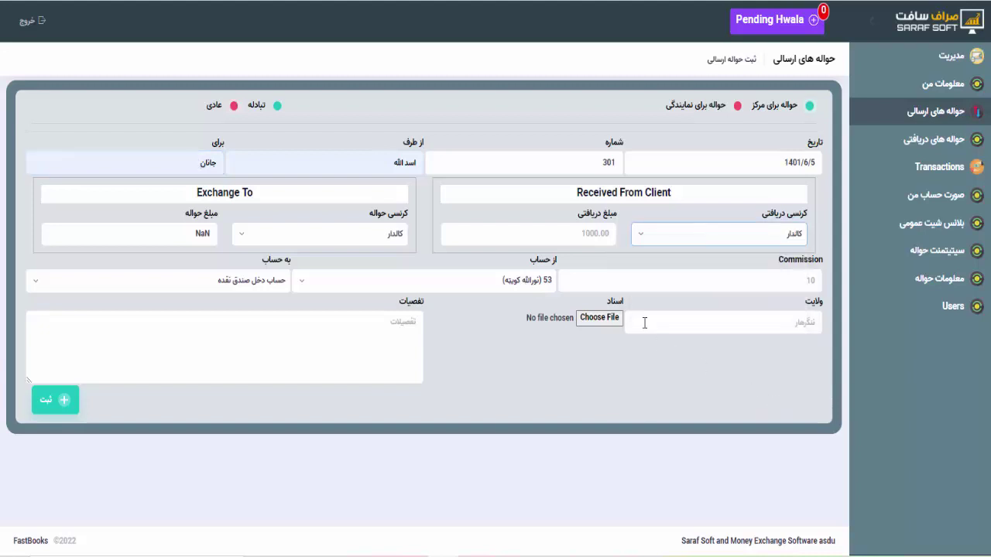
pyautogui.click(562, 246)
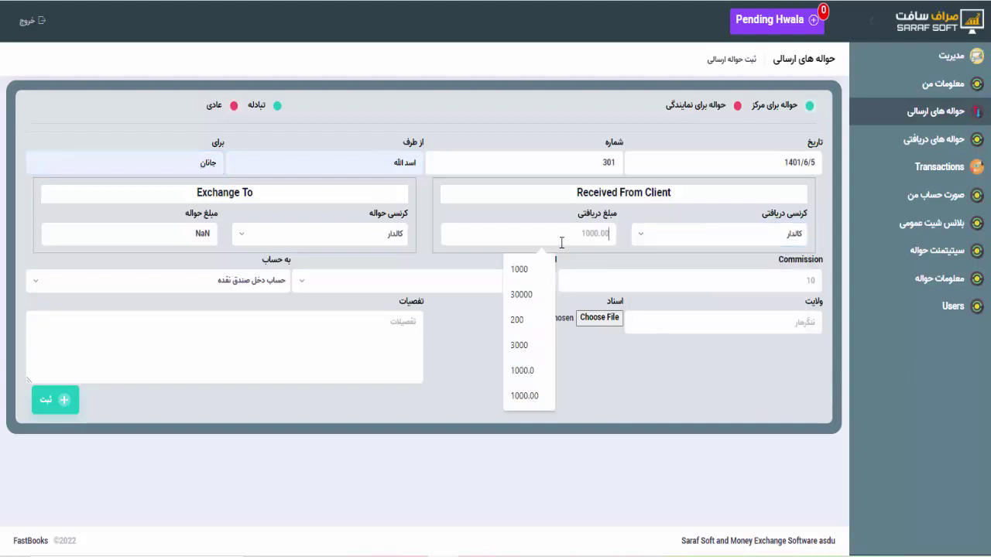
pyautogui.click(521, 295)
pyautogui.write('00')
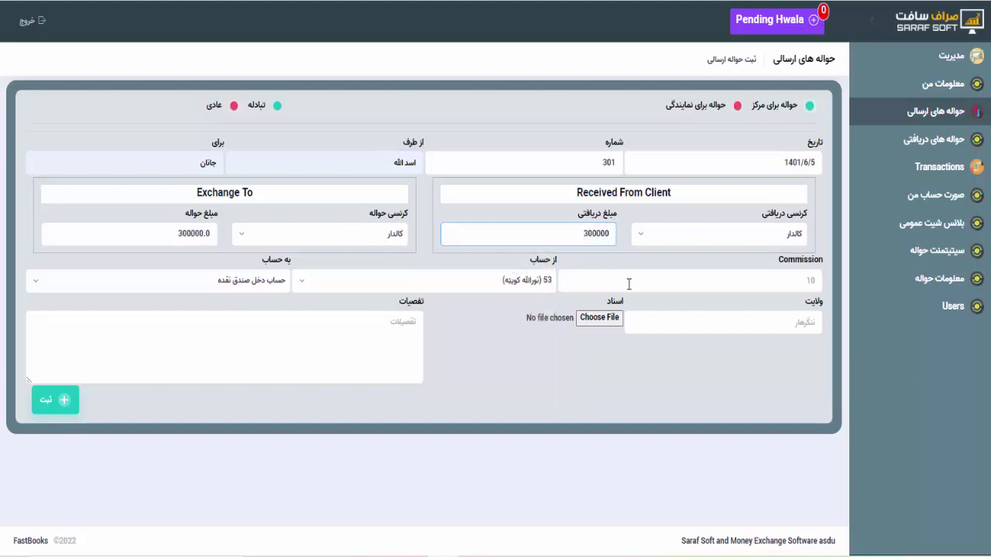
pyautogui.click(625, 285)
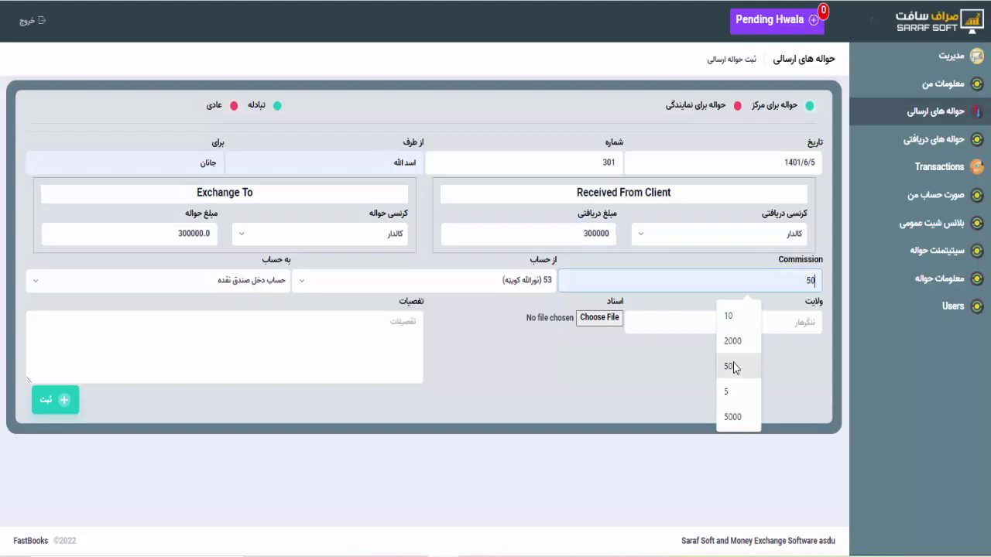
pyautogui.click(735, 425)
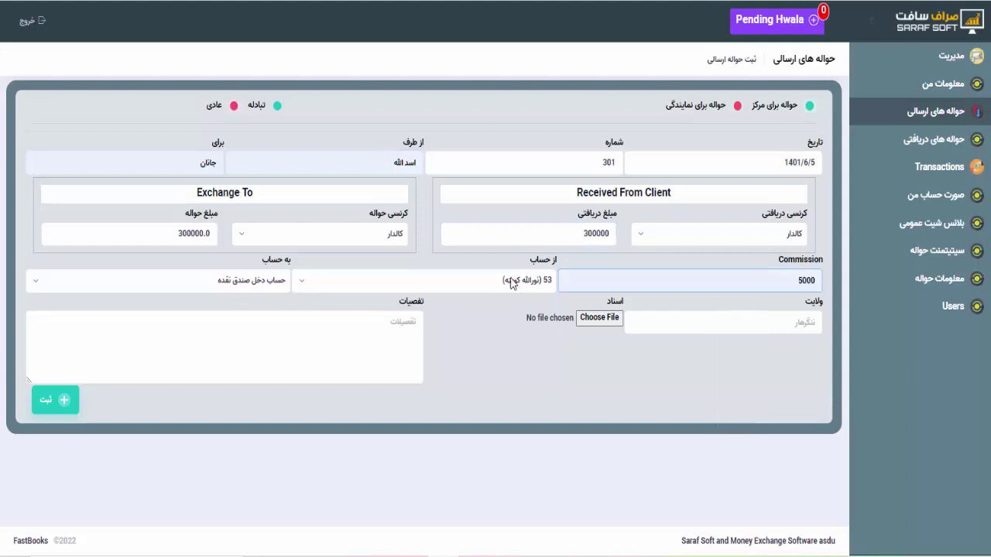
# Keep the destination account, set the province to کندهار, and save hawala 301
pyautogui.click(253, 281)
pyautogui.click(252, 282)
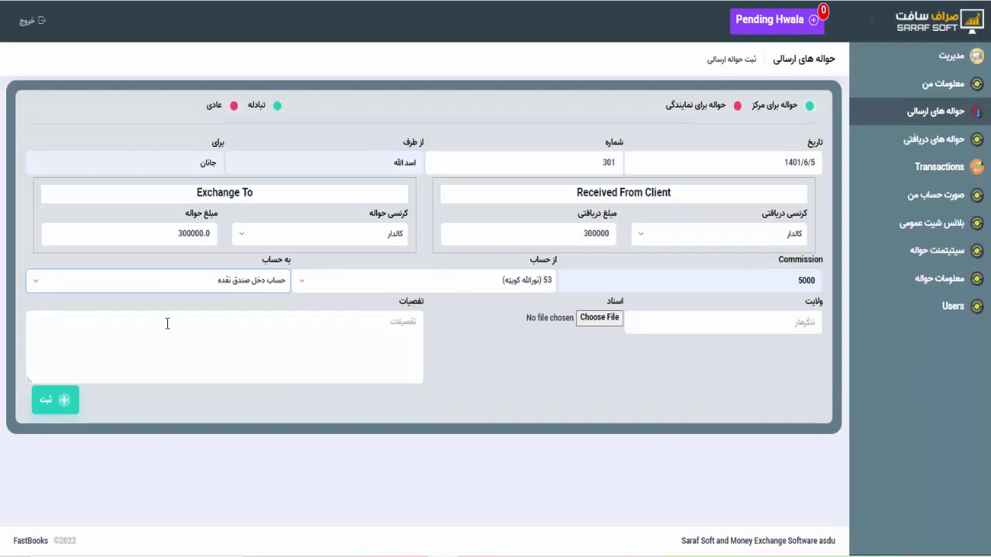
pyautogui.click(679, 316)
pyautogui.click(711, 408)
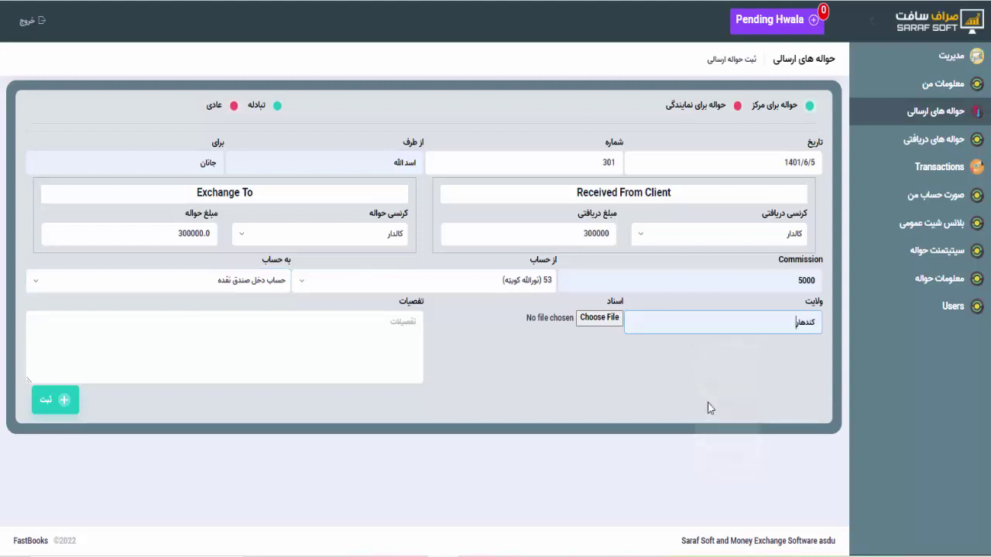
pyautogui.click(531, 355)
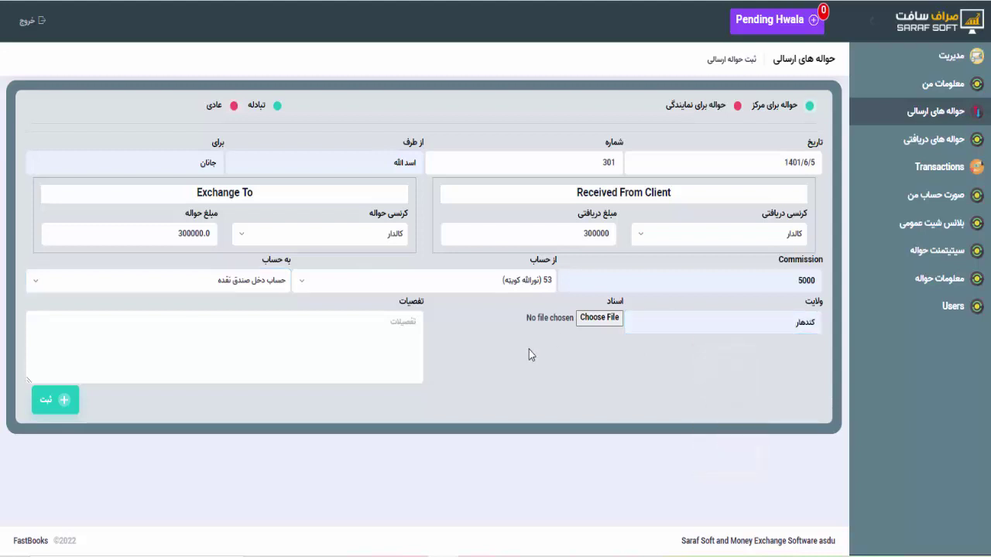
pyautogui.click(46, 402)
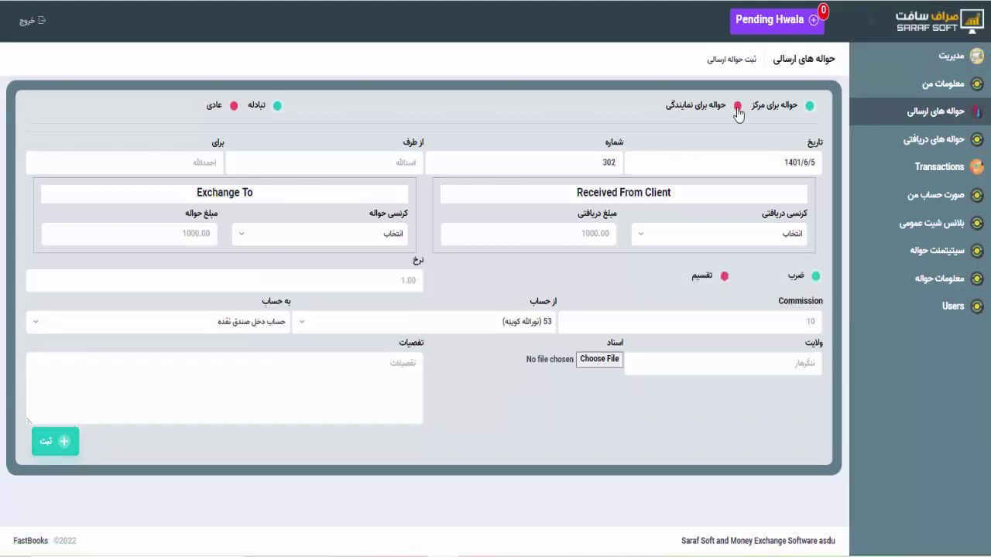
# Start an agency hawala with suggested sender and recipient, received currency dollars
pyautogui.click(737, 108)
pyautogui.click(403, 164)
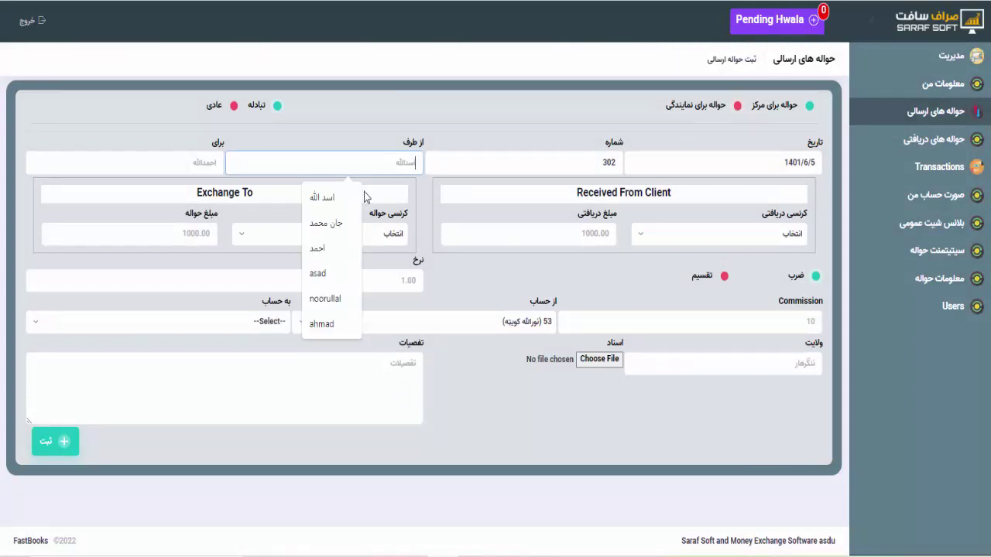
pyautogui.click(329, 273)
pyautogui.click(191, 164)
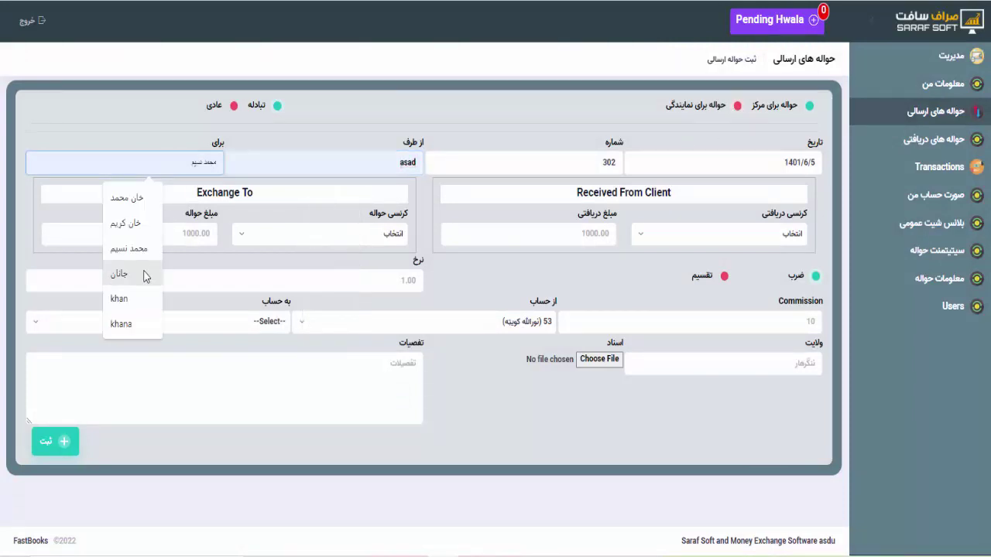
pyautogui.click(140, 301)
pyautogui.click(667, 235)
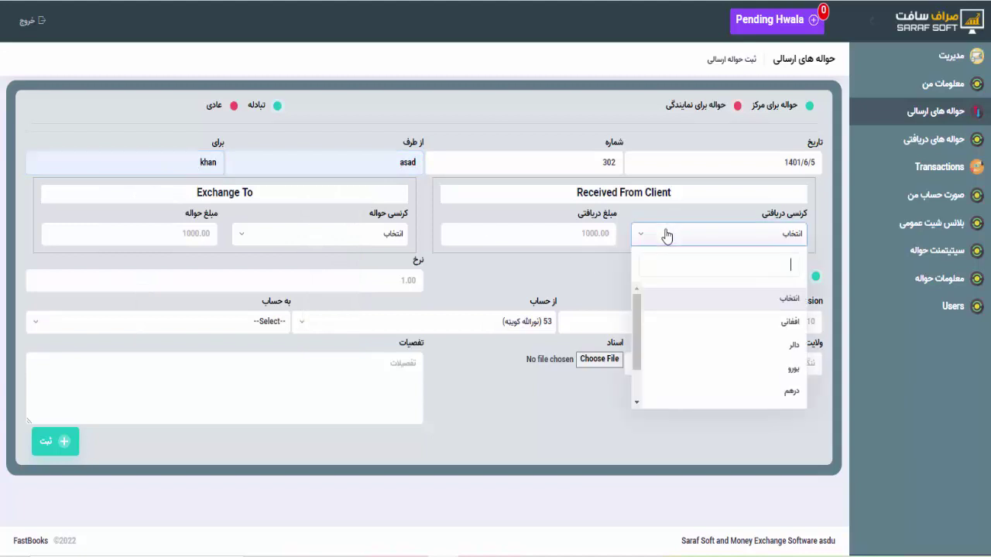
pyautogui.scroll(-1, 736, 383)
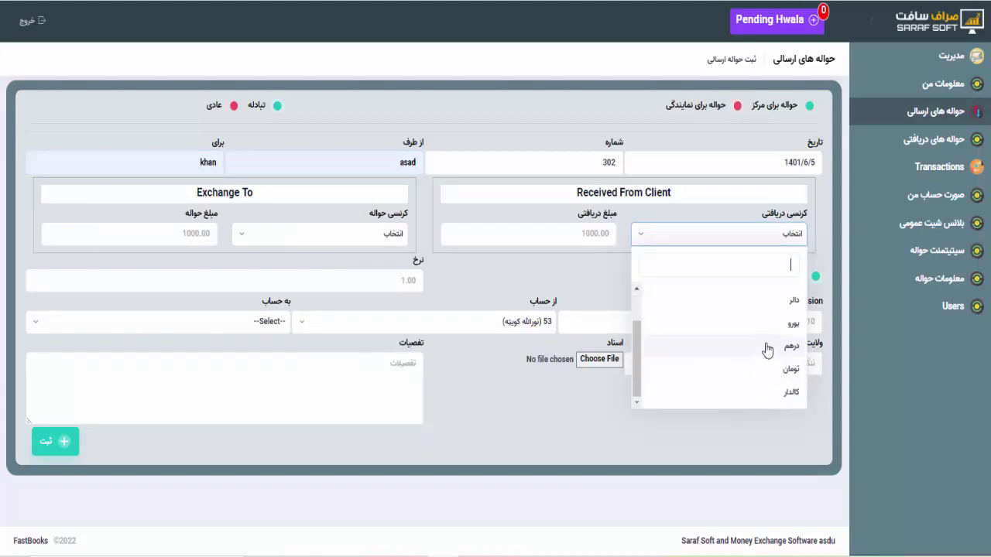
pyautogui.click(765, 309)
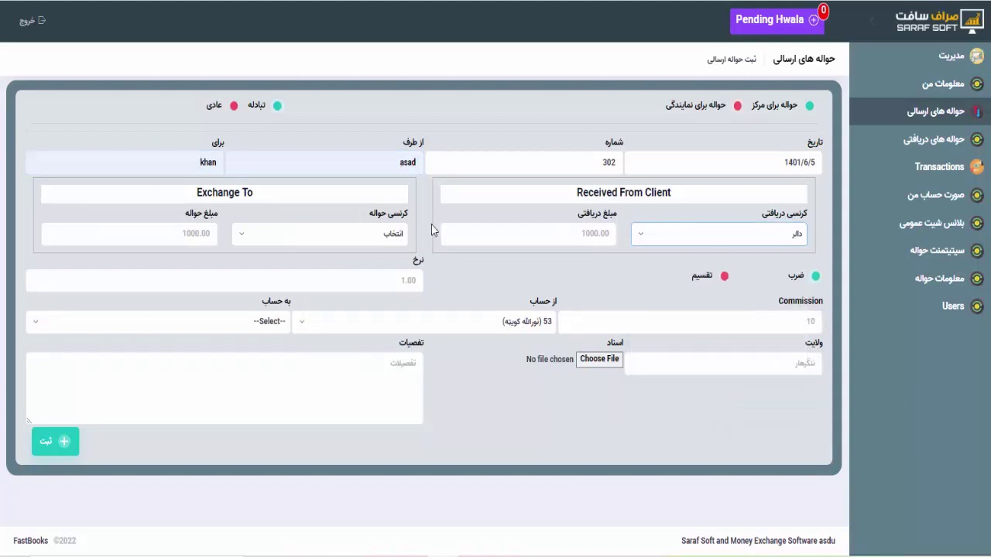
# Make it a normal (عادی) hawala with a received amount of 1000
pyautogui.click(517, 237)
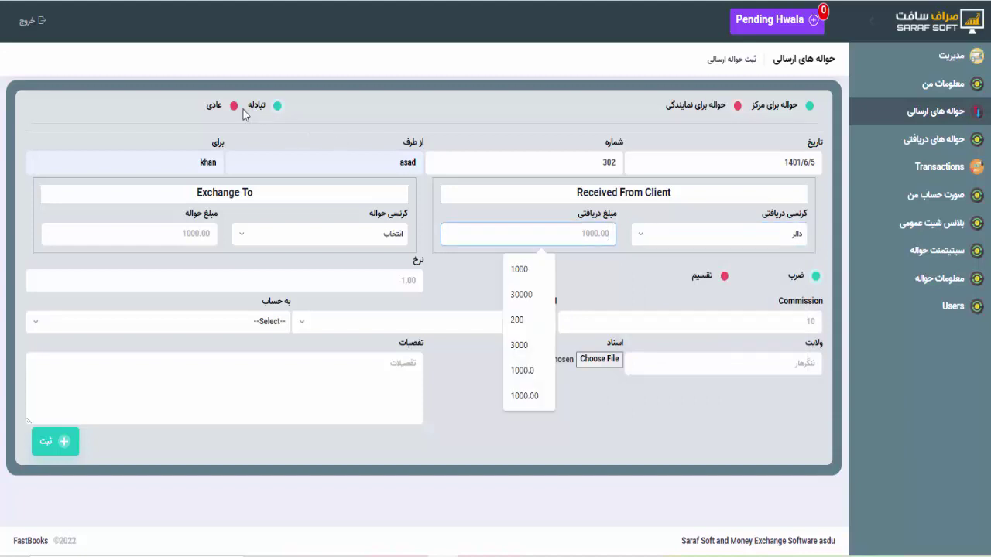
pyautogui.click(233, 107)
pyautogui.click(528, 243)
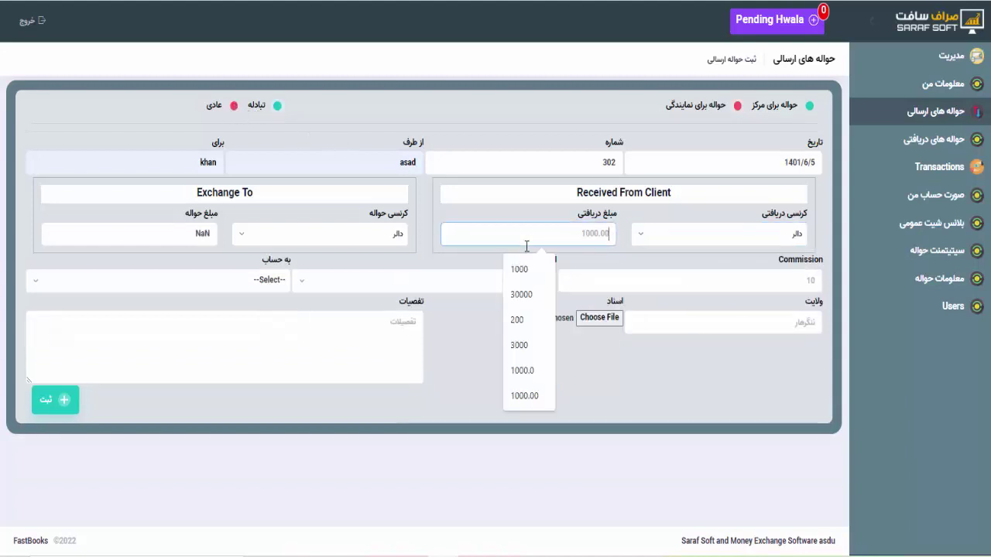
pyautogui.click(527, 268)
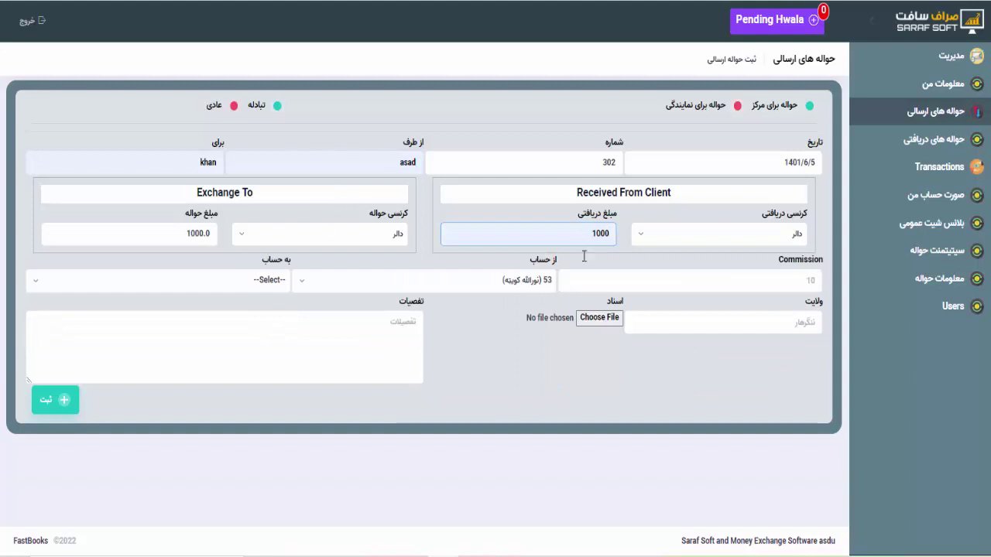
# Send it to the Faryab agency account with commission 5 and save hawala 302
pyautogui.click(259, 288)
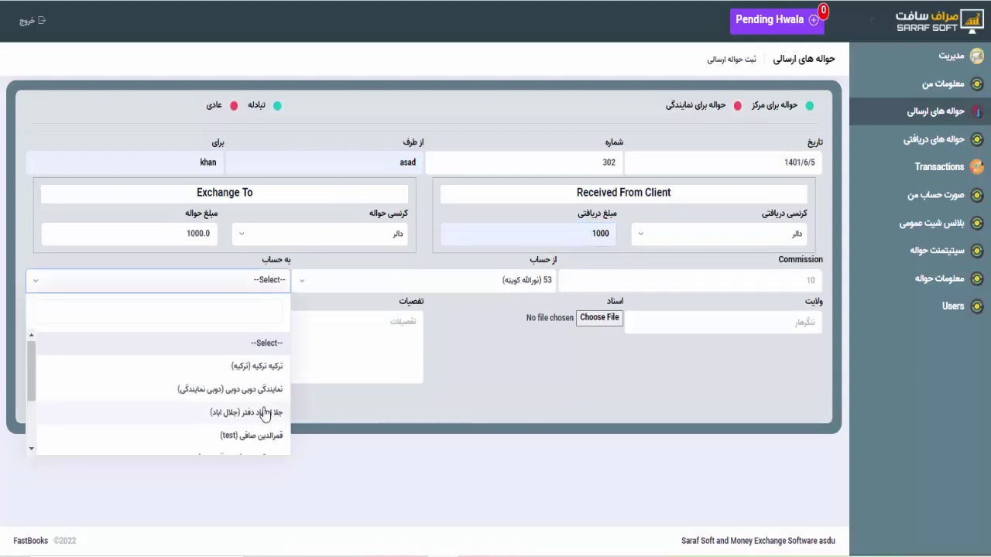
pyautogui.scroll(-2, 265, 415)
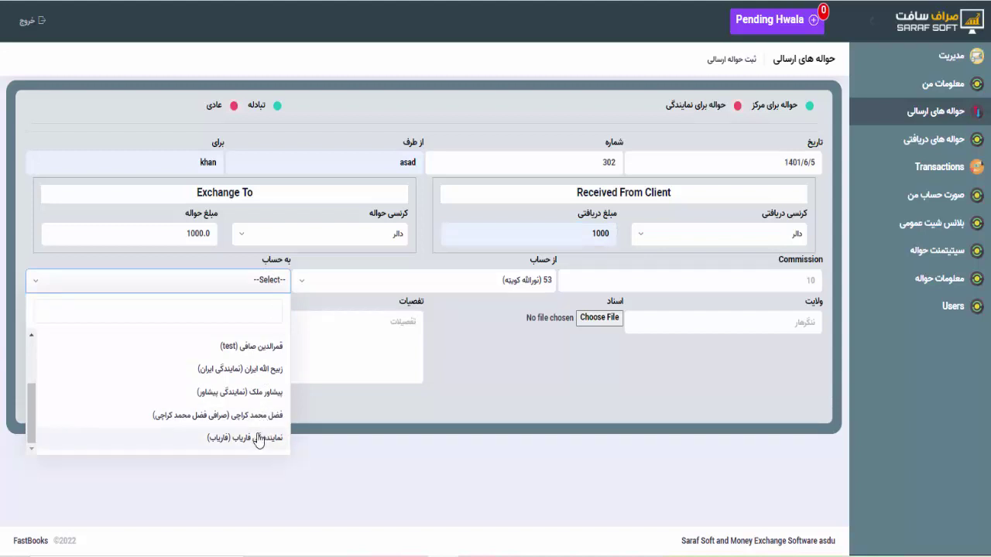
pyautogui.click(257, 438)
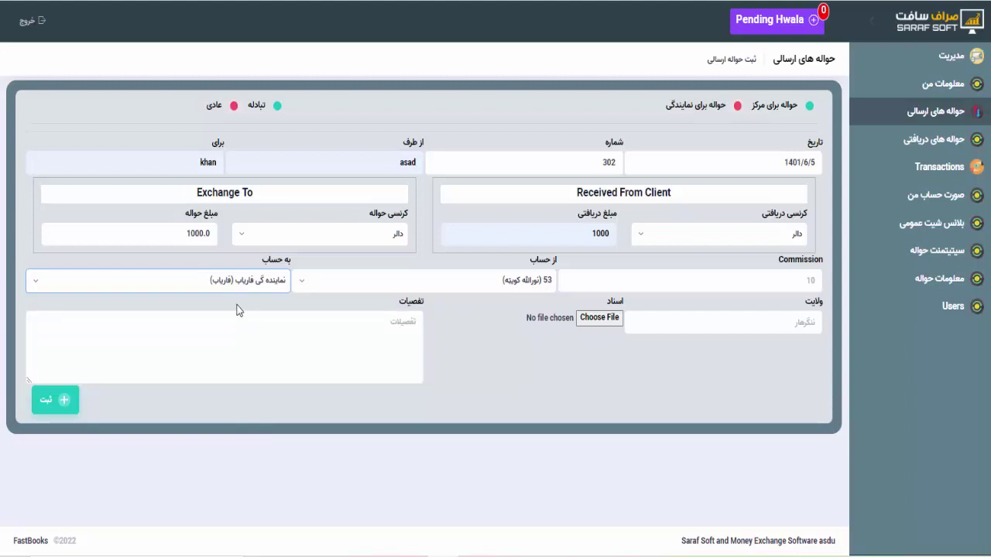
pyautogui.click(734, 284)
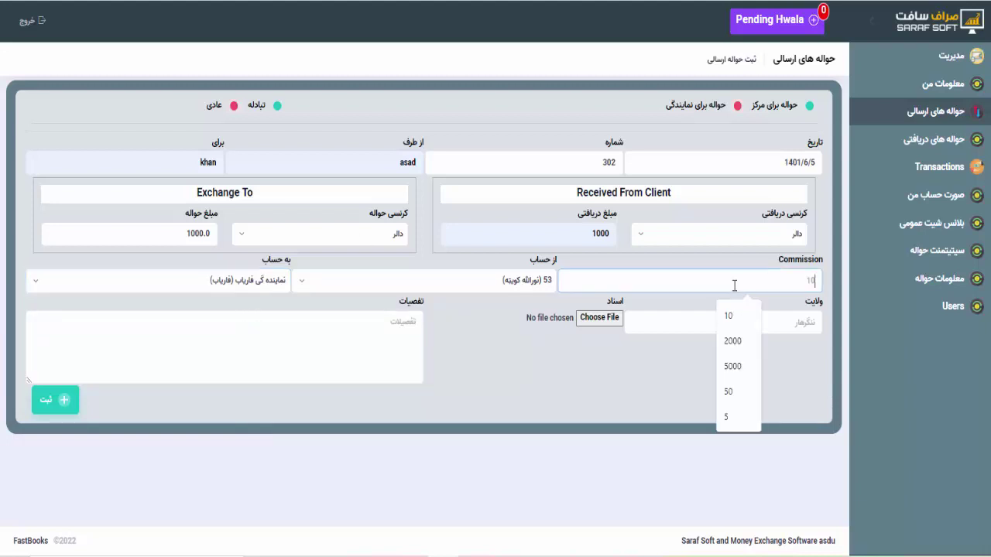
pyautogui.click(731, 416)
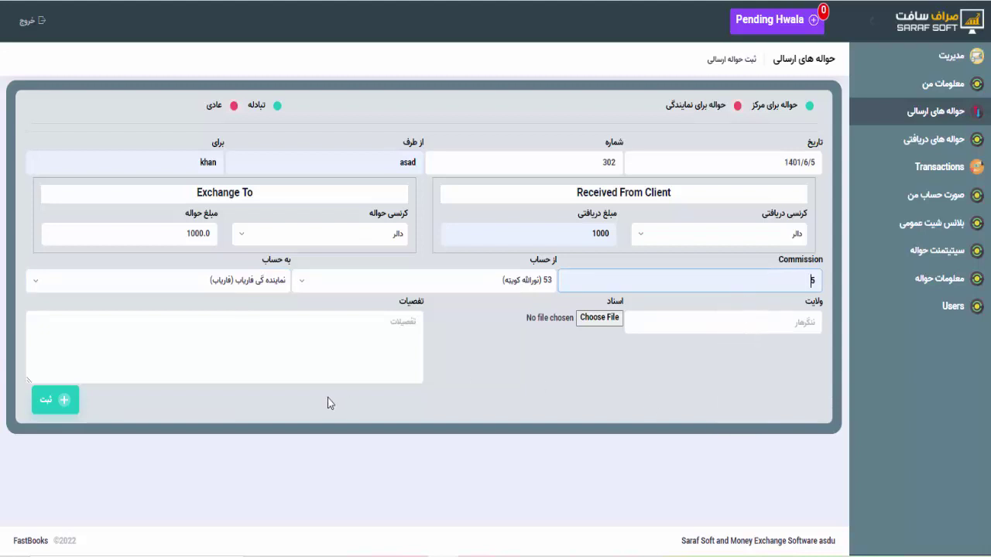
pyautogui.click(56, 400)
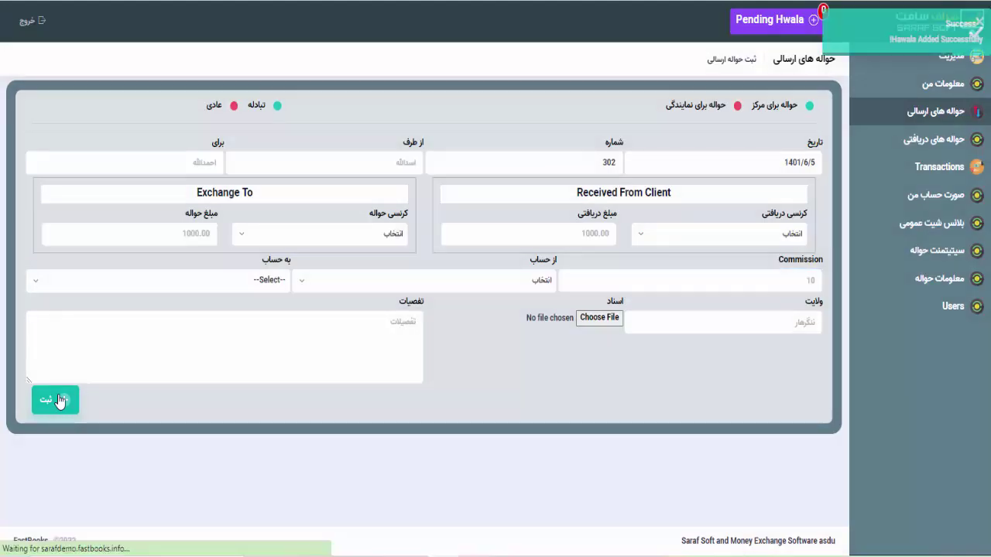
# Log out, sign back in as administrator, and open the ناجراء (19) received hawalas
pyautogui.click(27, 30)
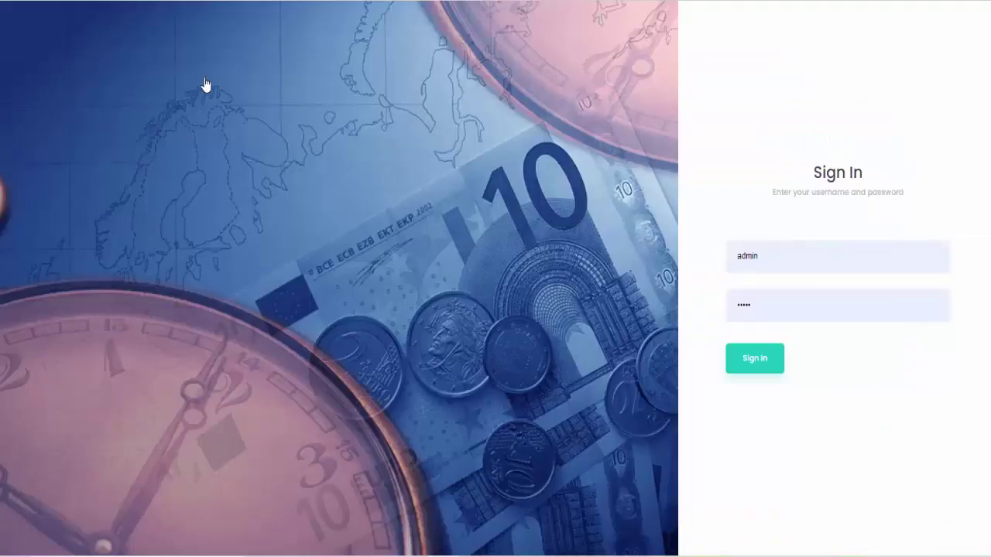
pyautogui.click(769, 377)
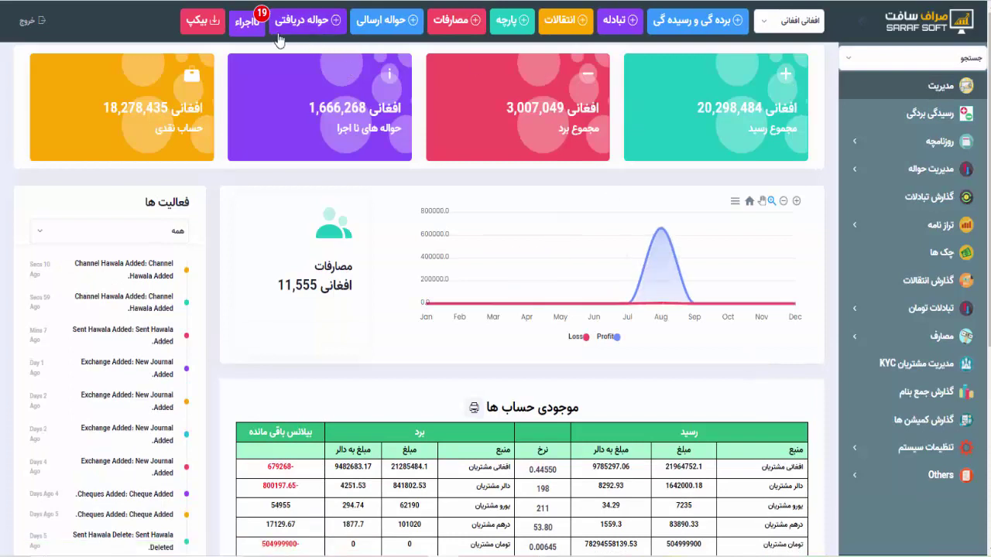
pyautogui.click(250, 35)
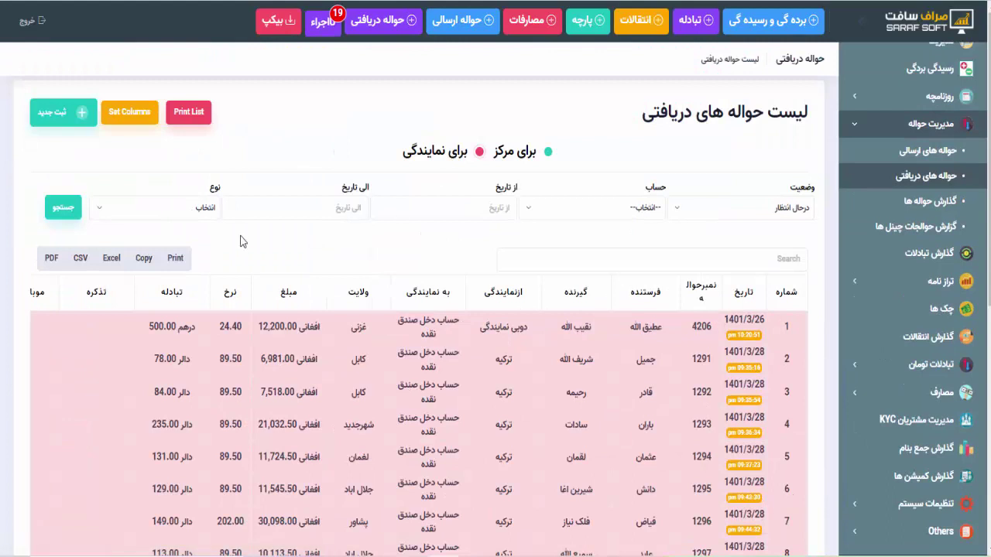
# Set the نوع filter to برای نمایندگی and scroll the table to the status column
pyautogui.click(184, 206)
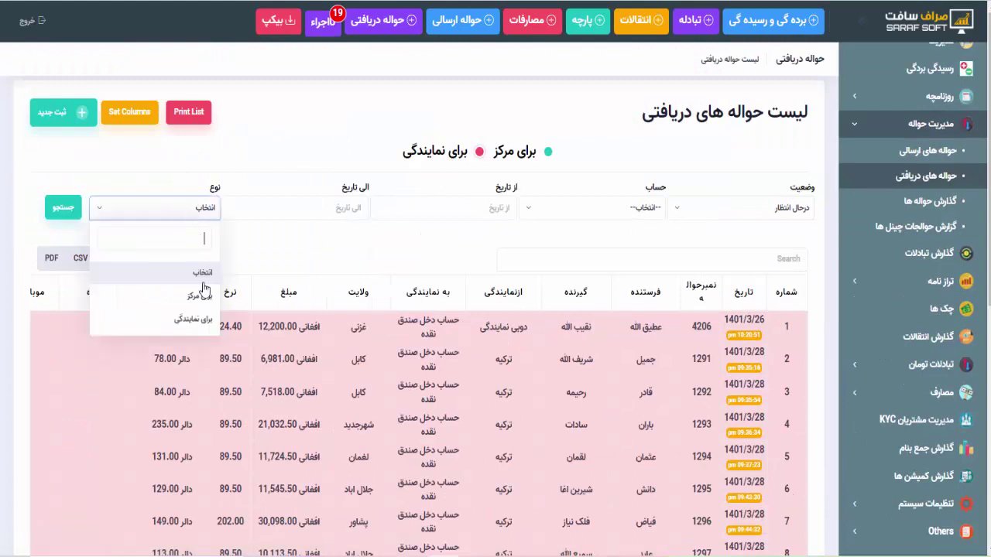
pyautogui.click(205, 326)
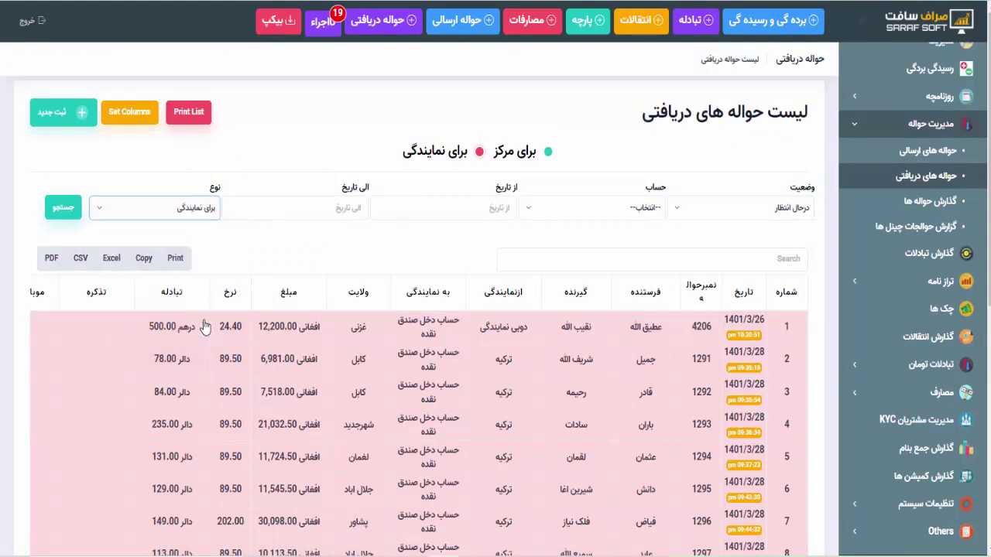
pyautogui.click(176, 209)
pyautogui.click(193, 324)
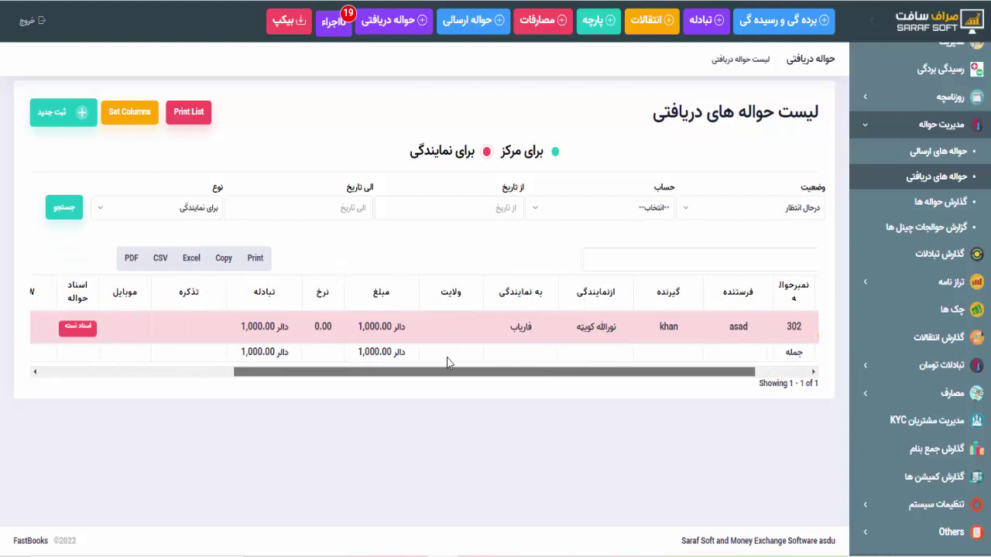
pyautogui.moveTo(447, 358); pyautogui.dragTo(410, 369)
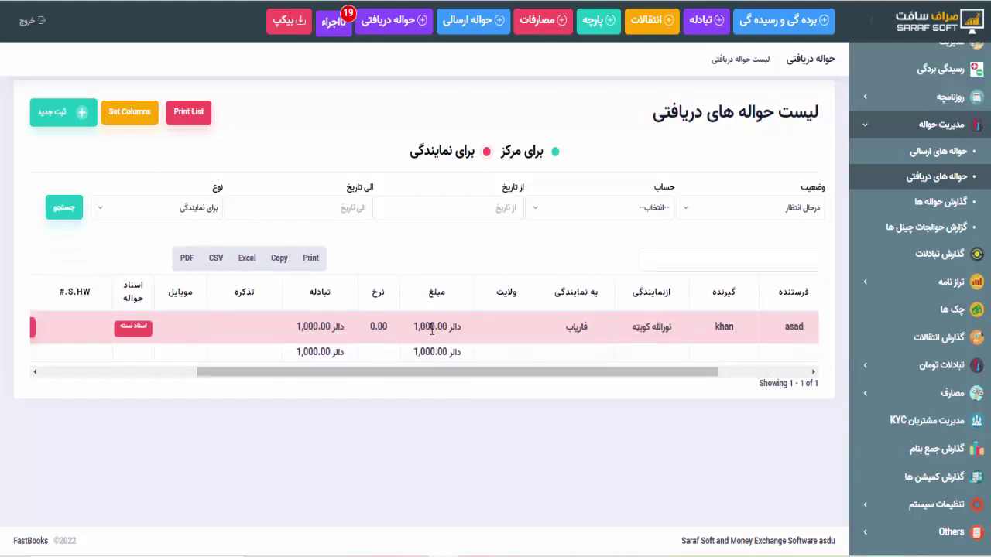
pyautogui.hscroll(-5, 431, 329)
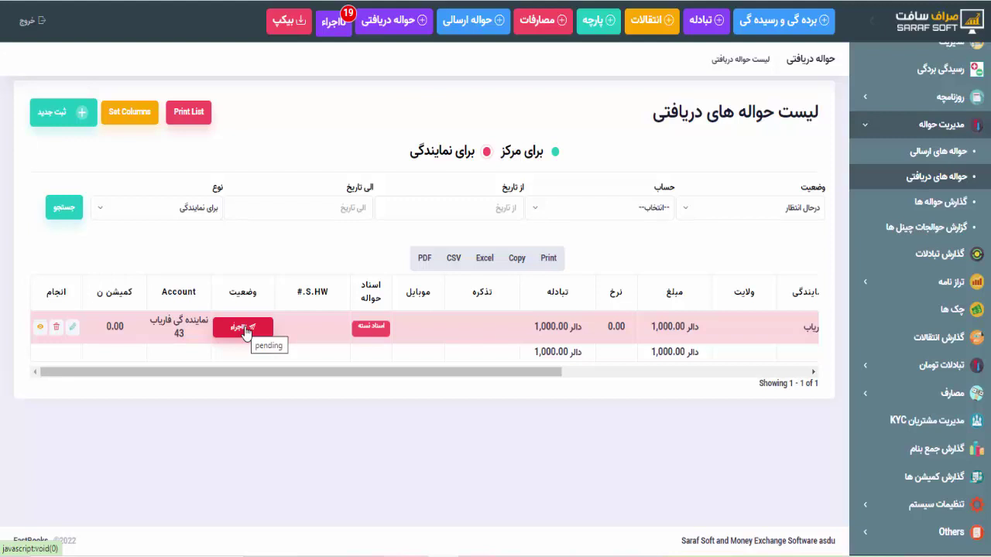
# Open processing for the pending Faryab hawala and set its commission to 10
pyautogui.click(243, 331)
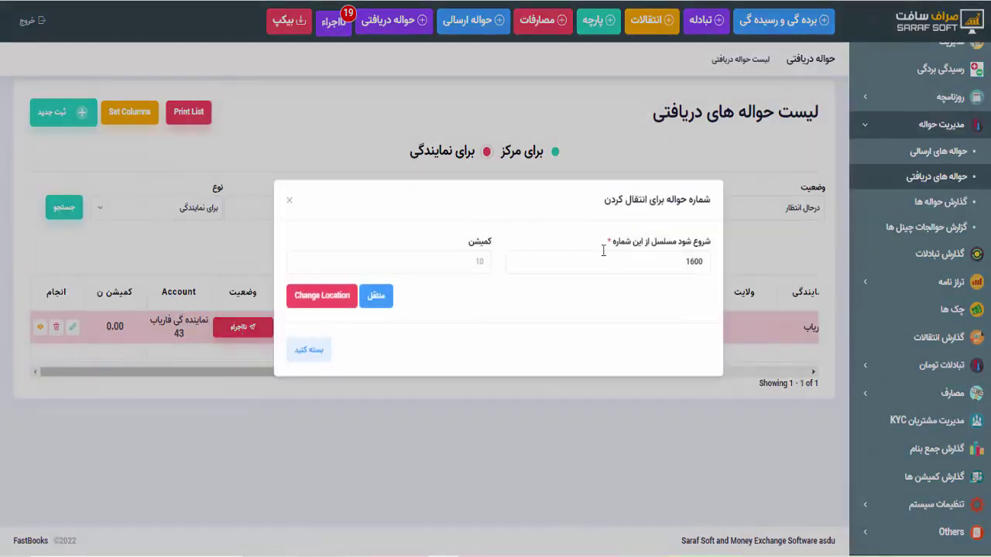
pyautogui.click(453, 265)
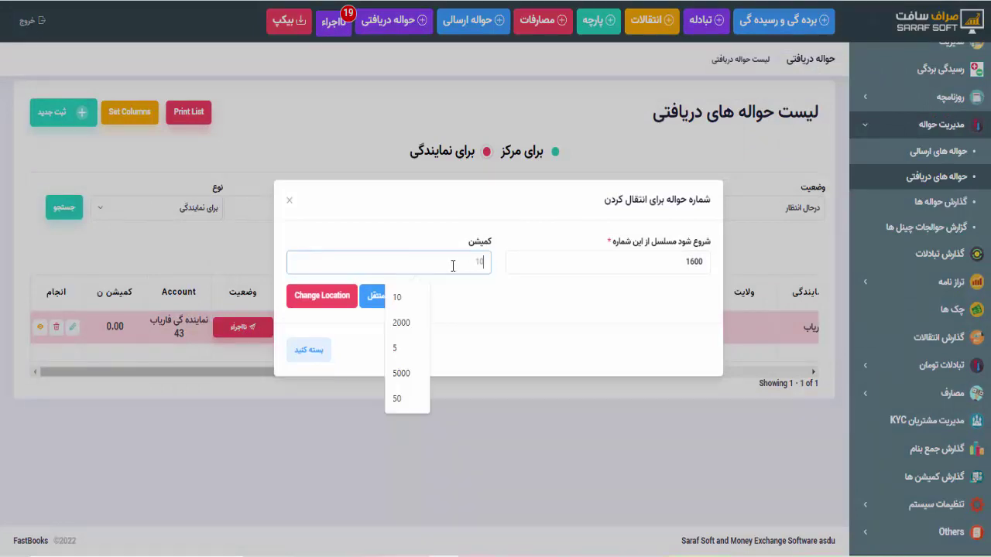
pyautogui.click(682, 282)
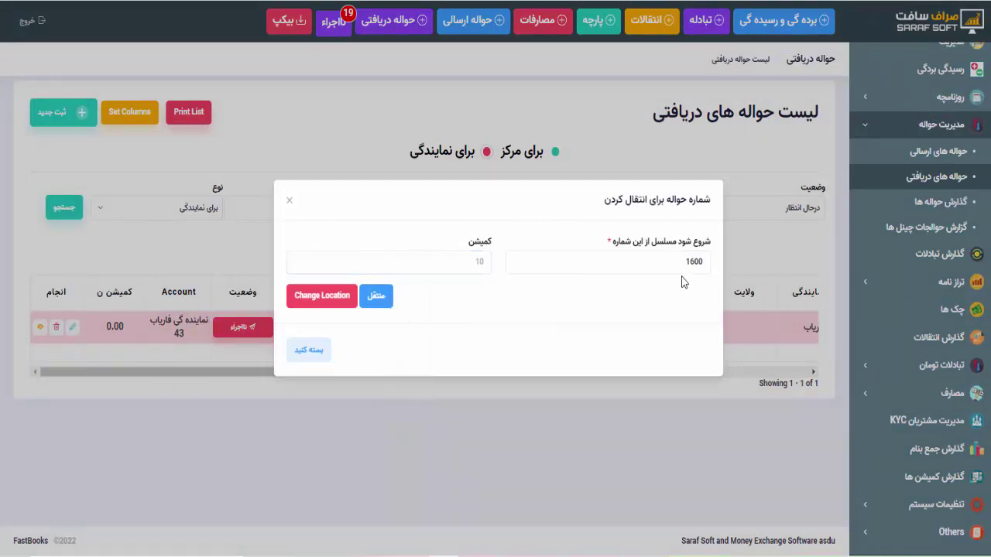
pyautogui.click(421, 260)
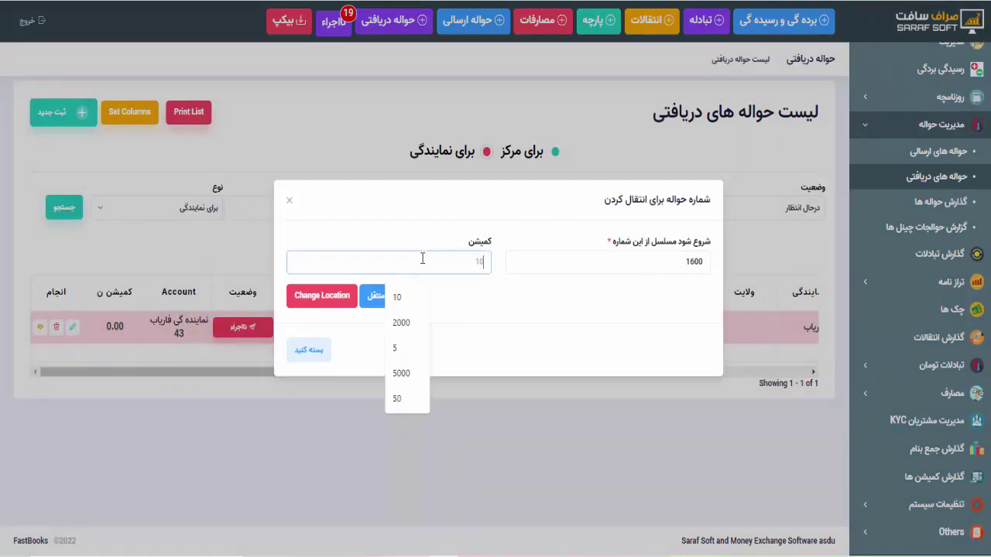
pyautogui.click(401, 300)
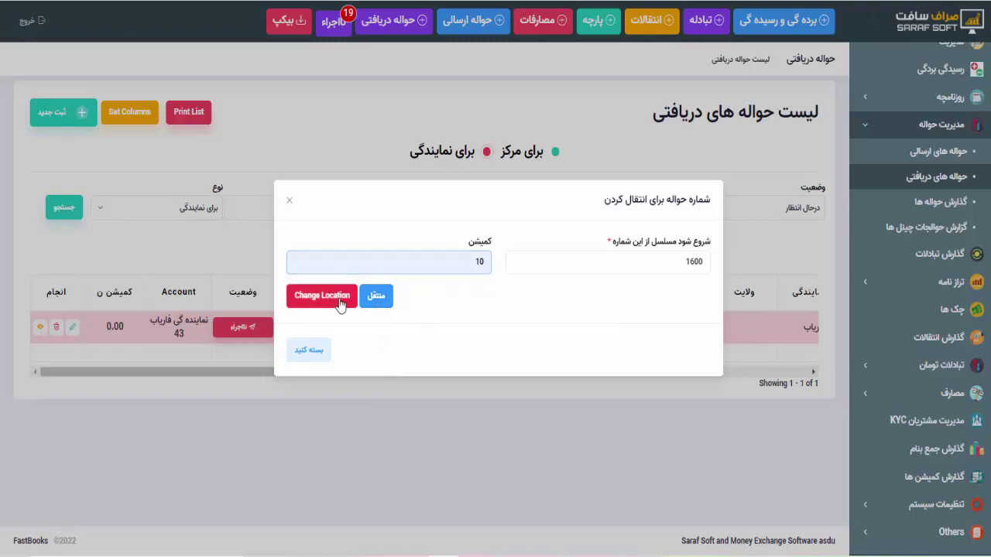
# Review the destination accounts under Change Location, leave them unchanged, and transfer the hawala (منتقل)
pyautogui.click(339, 305)
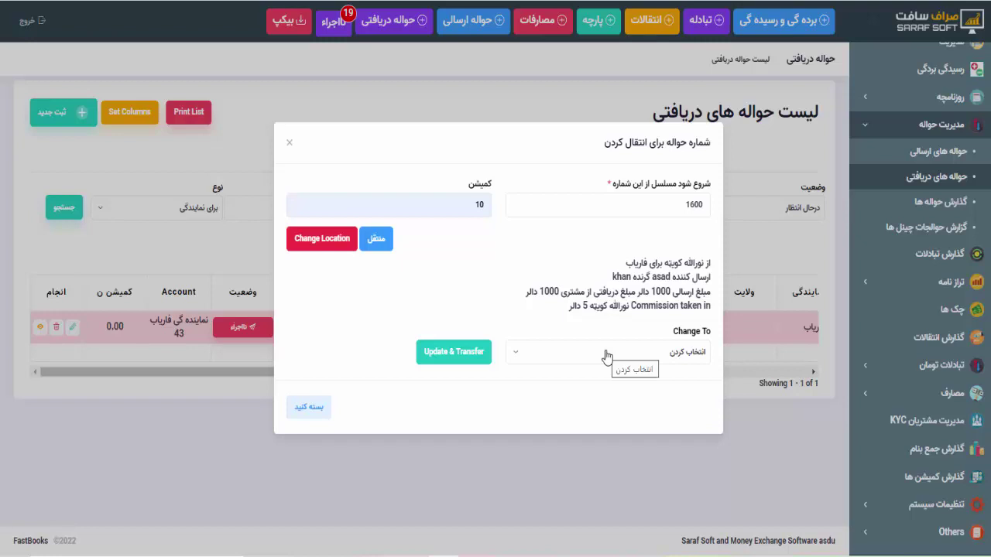
pyautogui.click(606, 356)
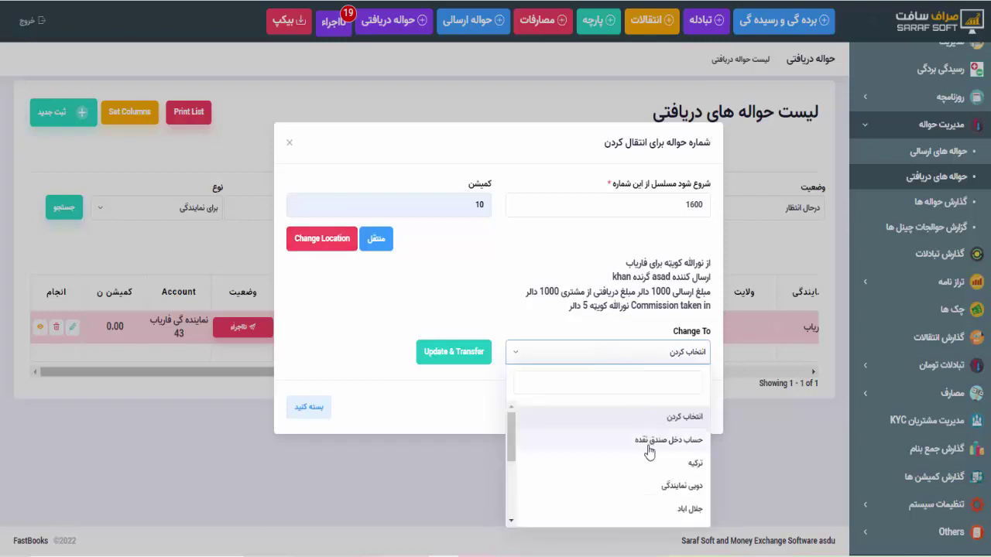
pyautogui.scroll(-2, 649, 484)
pyautogui.scroll(-2, 648, 485)
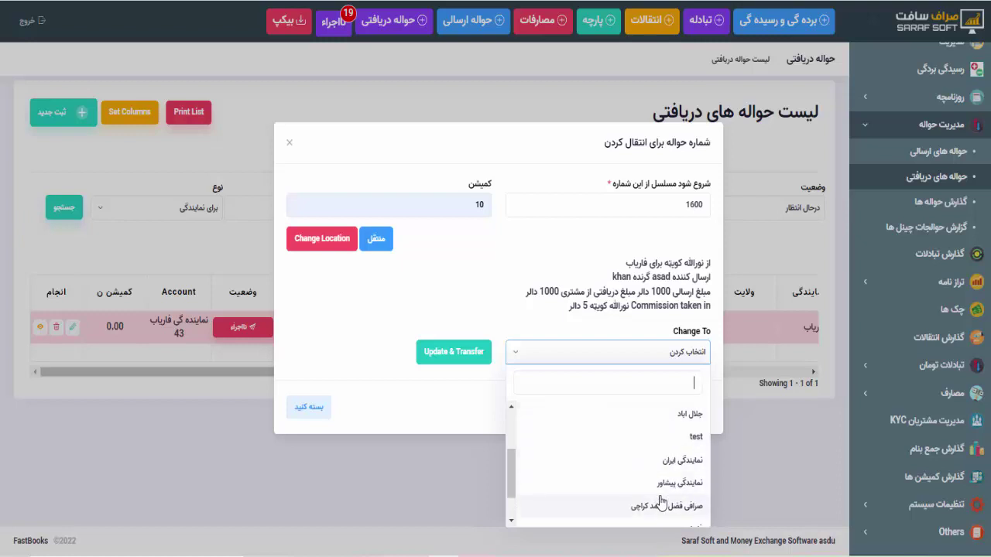
pyautogui.click(509, 317)
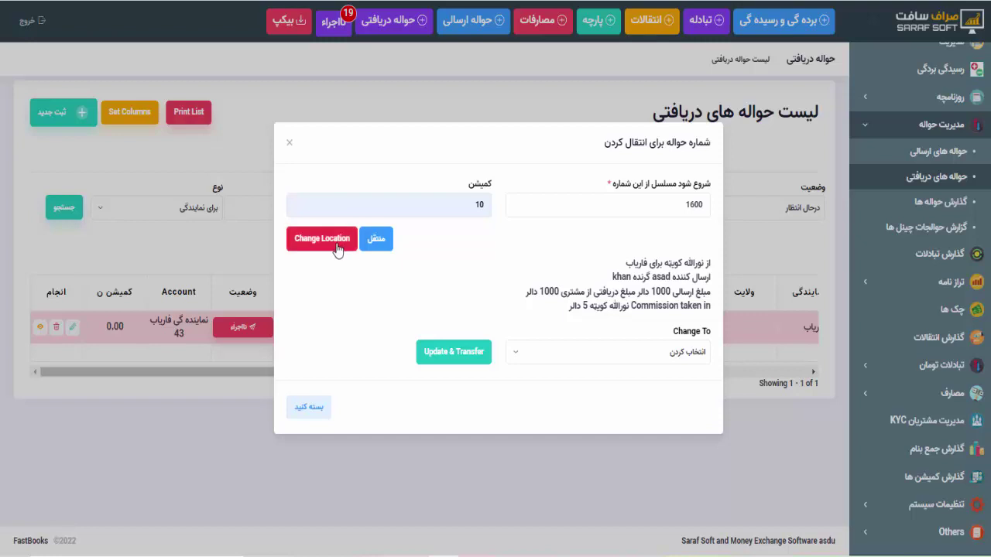
pyautogui.click(539, 352)
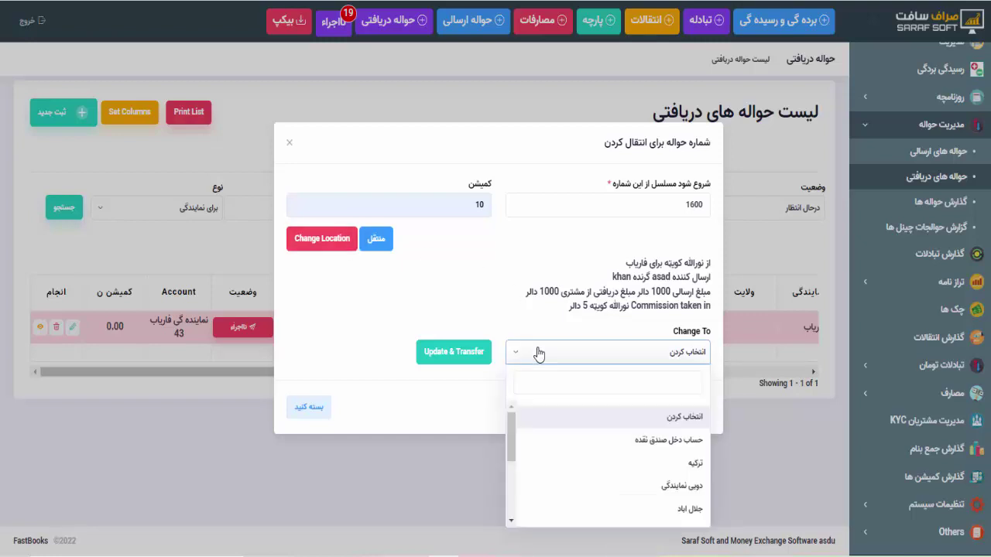
pyautogui.click(539, 354)
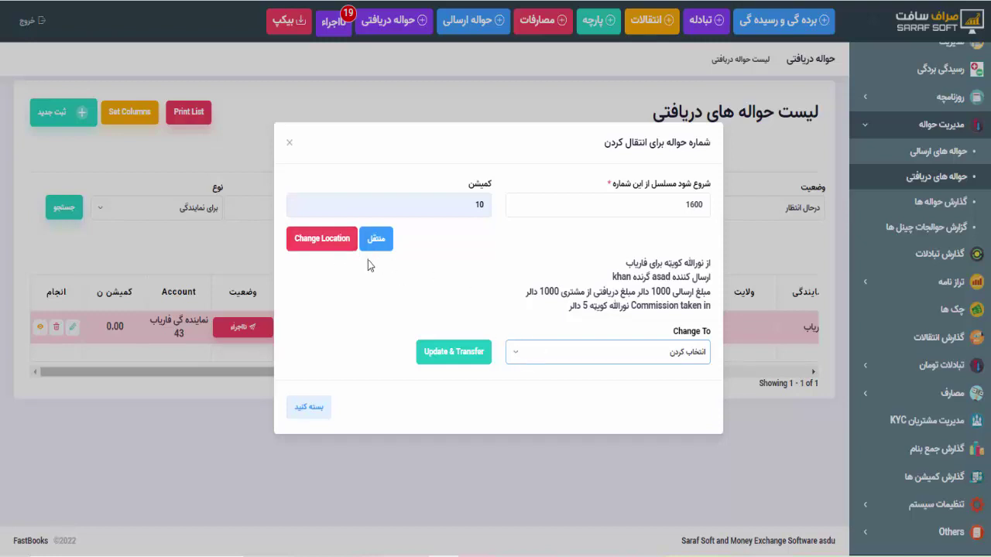
pyautogui.click(376, 240)
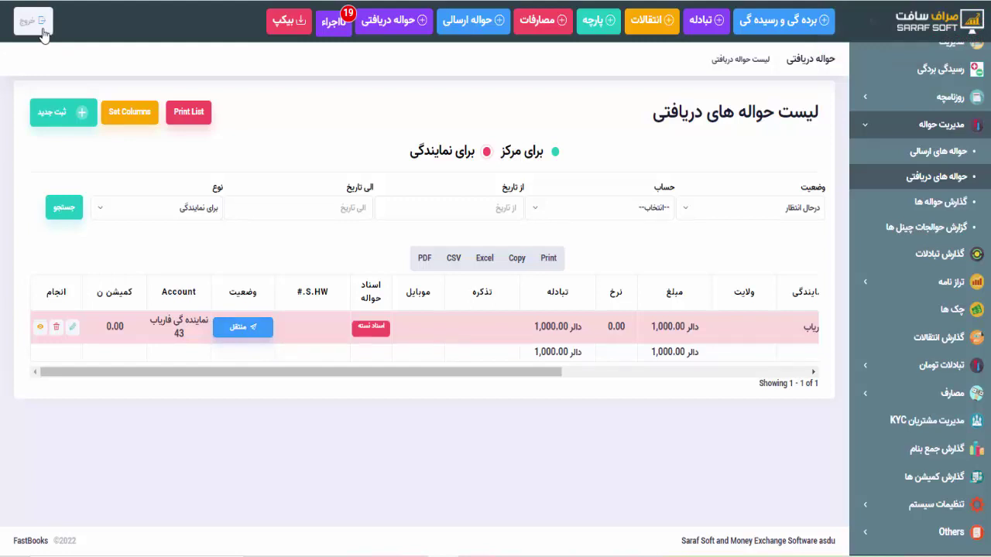
# Log out of the admin session and sign in with the Faryab agency's username and password
pyautogui.click(43, 28)
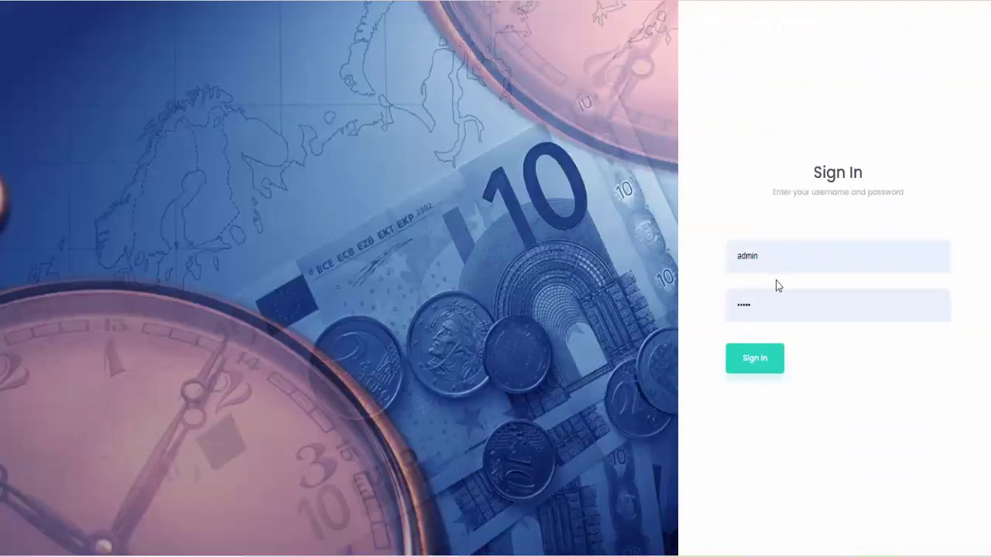
pyautogui.doubleClick(745, 256)
pyautogui.press('Tab')
pyautogui.press('Return')
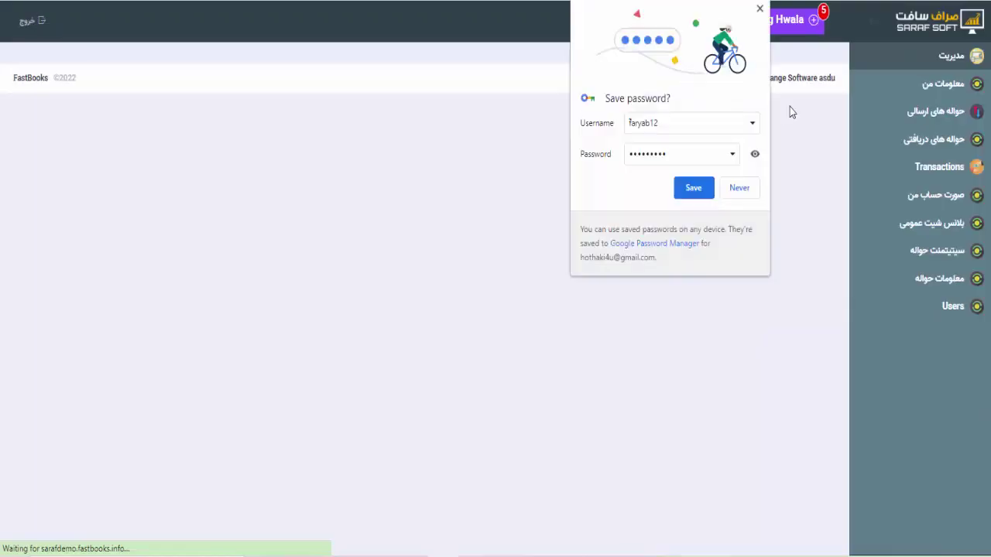
# Decline the browser's save-password offer and show the agency's pending received hawalas
pyautogui.click(742, 188)
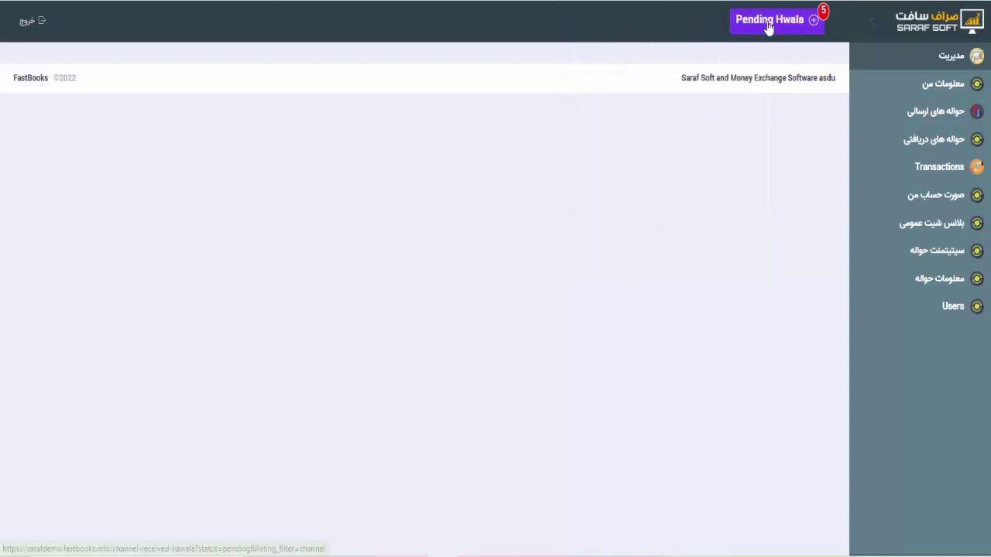
pyautogui.click(769, 25)
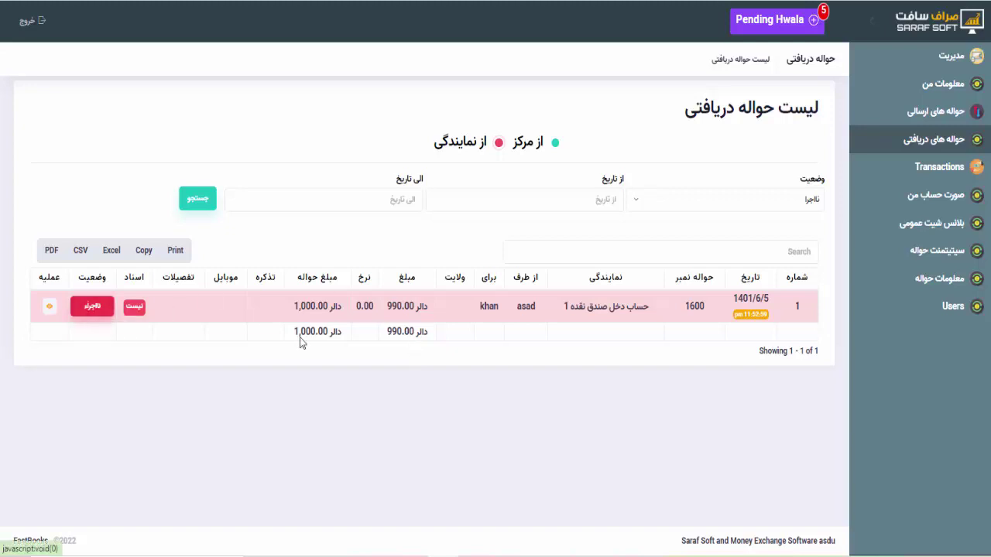
# Pay out hawala 1600 with the receiver's ID, mobile and payment details, then open its voucher
pyautogui.click(93, 307)
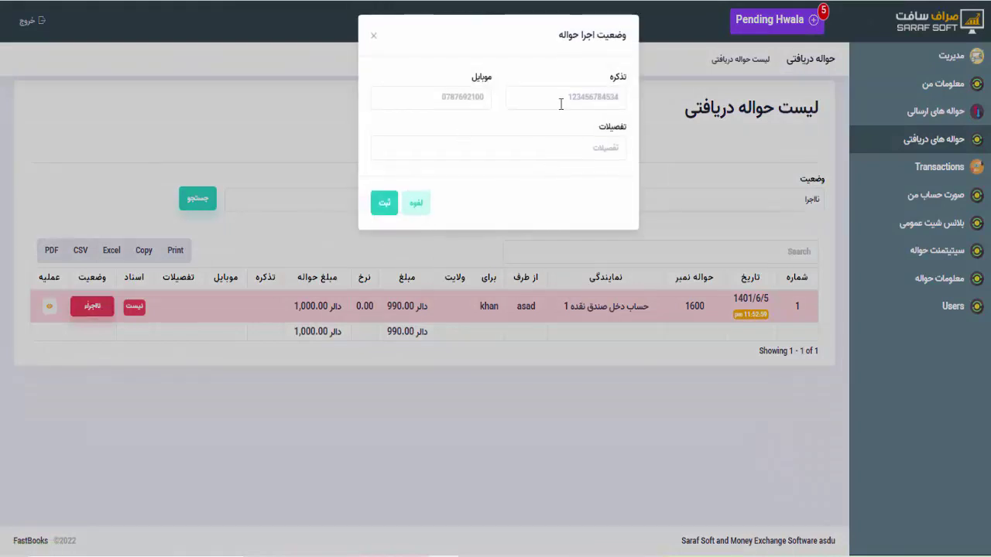
pyautogui.click(565, 92)
pyautogui.click(559, 136)
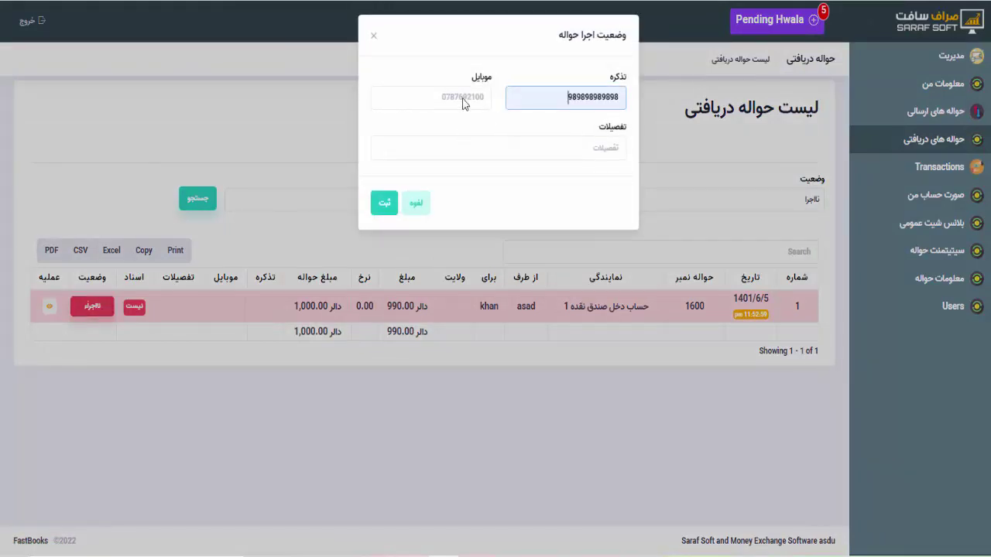
pyautogui.click(459, 97)
pyautogui.click(406, 132)
pyautogui.click(478, 150)
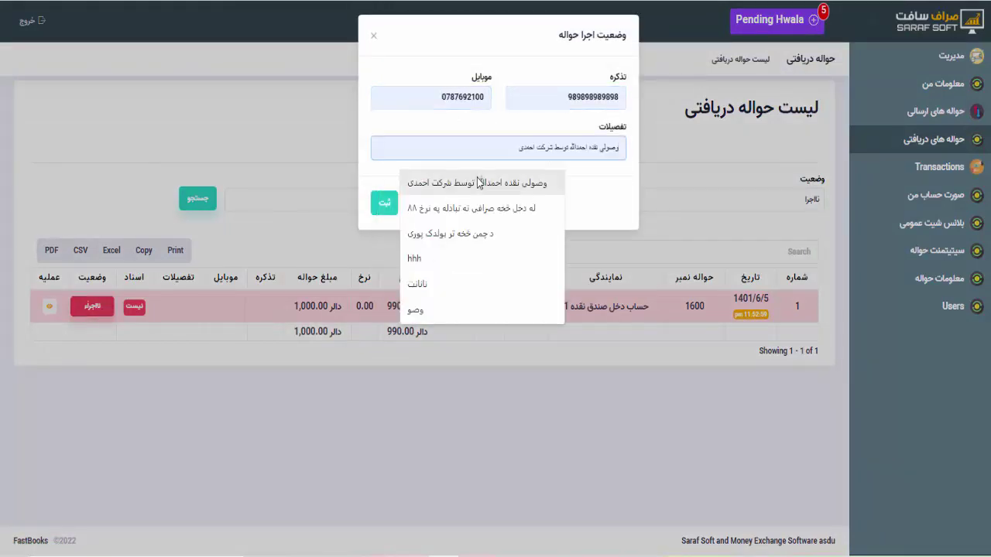
pyautogui.click(482, 181)
pyautogui.click(386, 204)
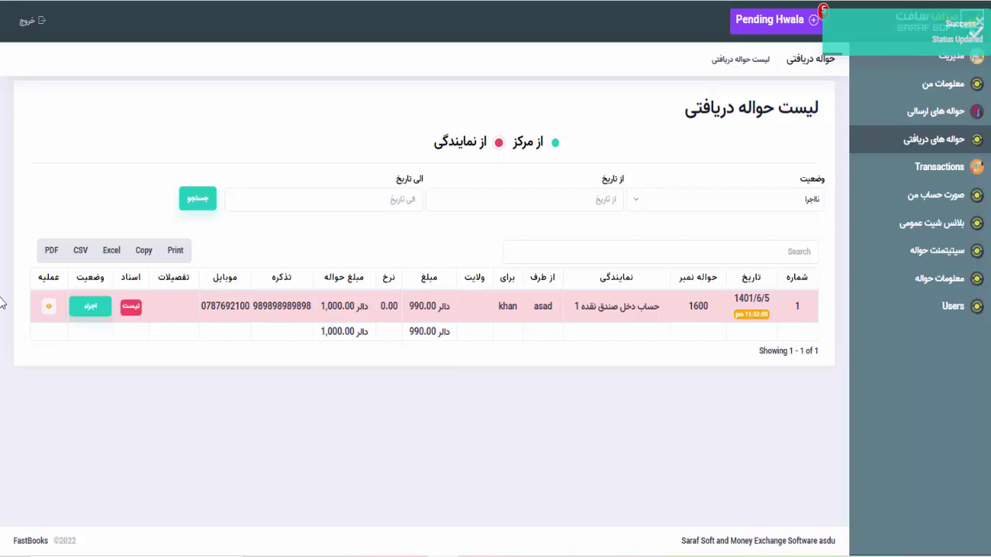
pyautogui.click(48, 306)
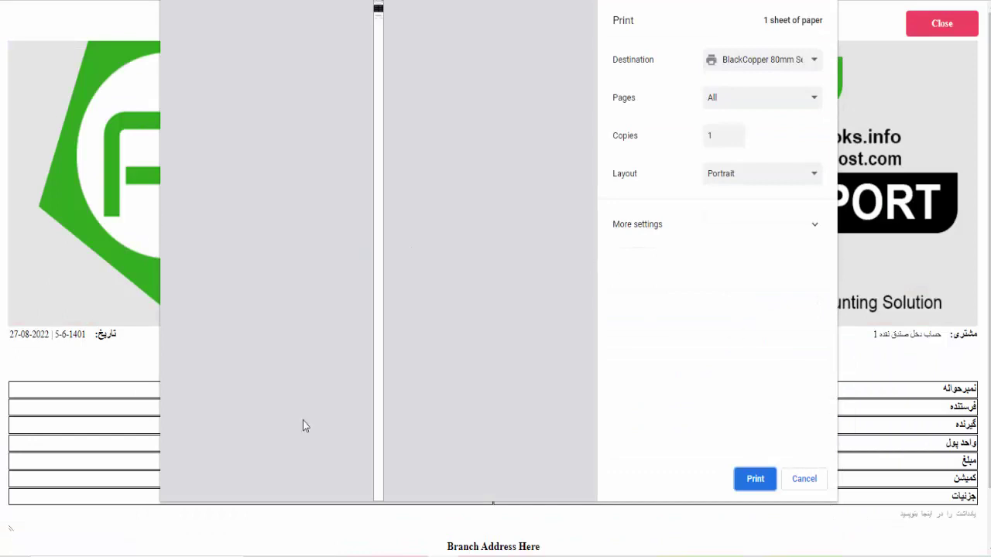
# Zoom in on the hawala 1600 voucher preview, cancel printing, and go back to the received list
pyautogui.moveTo(193, 435)
pyautogui.click(197, 434)
pyautogui.click(197, 433)
pyautogui.click(197, 434)
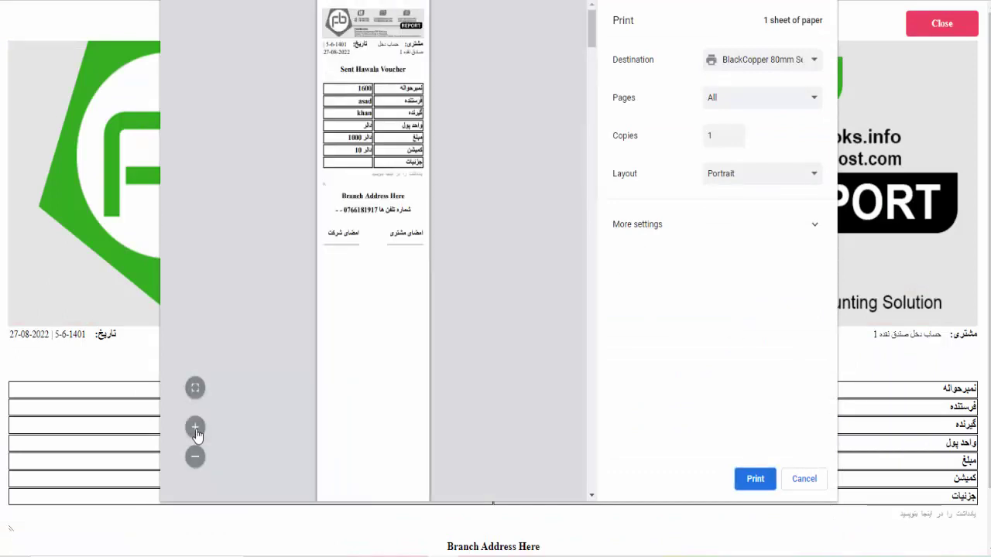
pyautogui.click(197, 434)
pyautogui.click(197, 434)
pyautogui.click(197, 434)
pyautogui.click(196, 434)
pyautogui.click(197, 434)
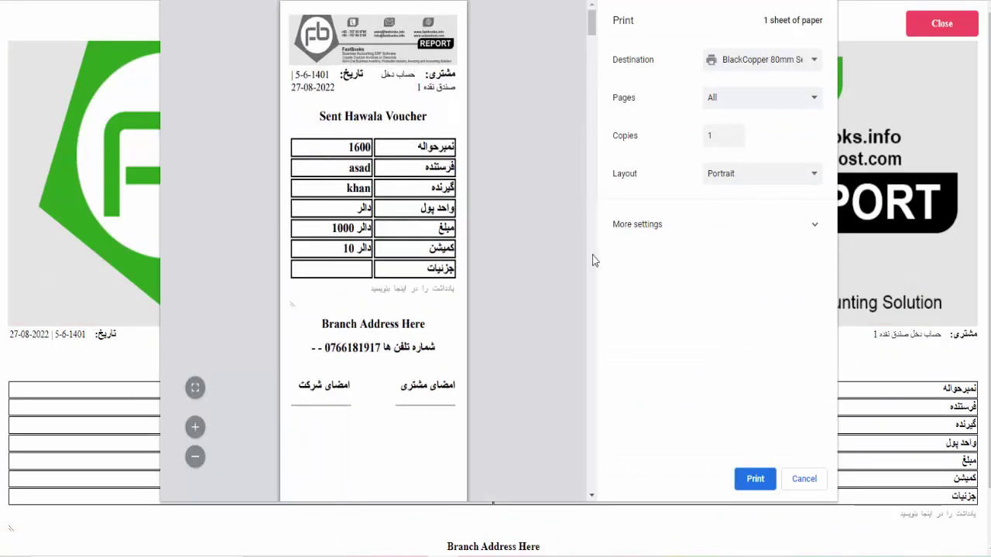
pyautogui.click(802, 479)
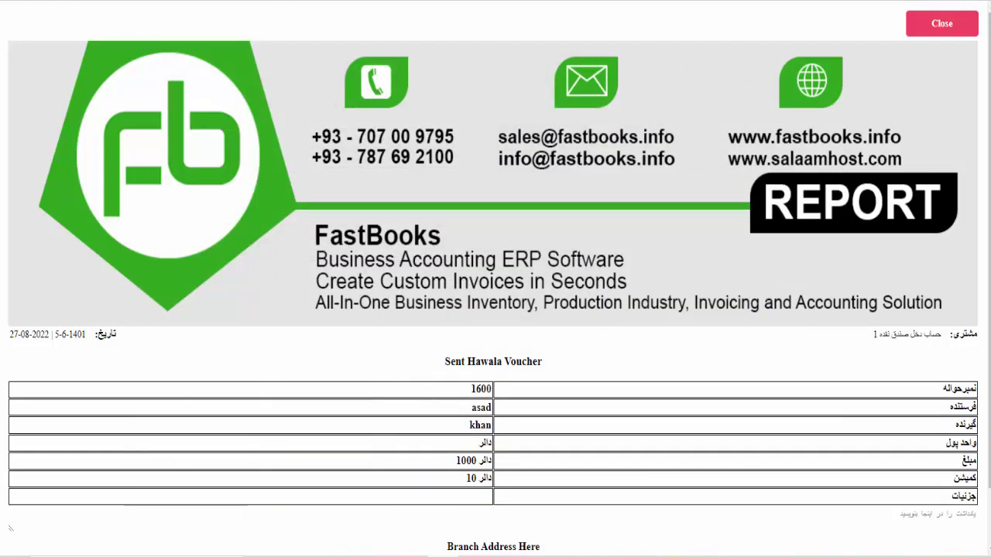
pyautogui.hotkey('alt', 'Left')
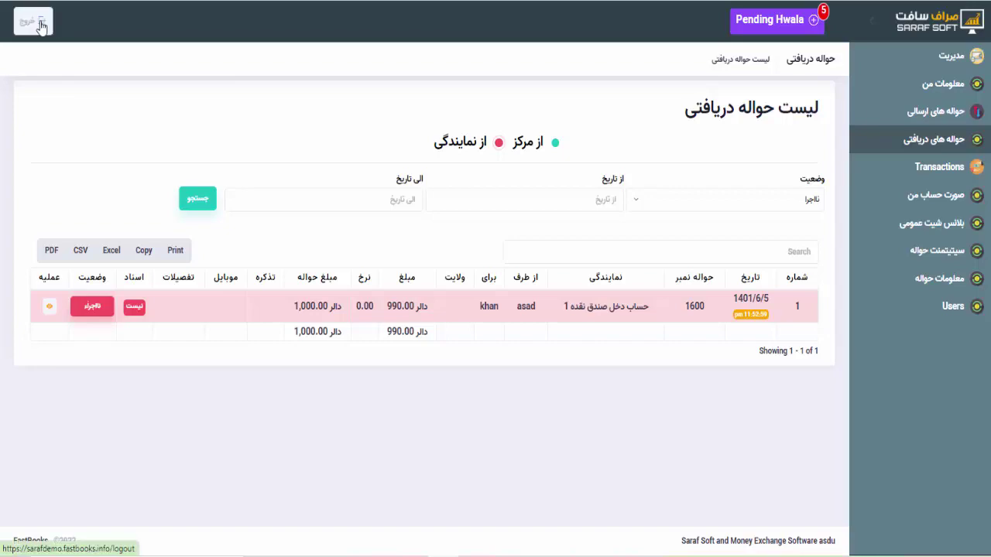
# Log out of the Faryab agency account and sign in with the autofilled administrator credentials
pyautogui.click(41, 26)
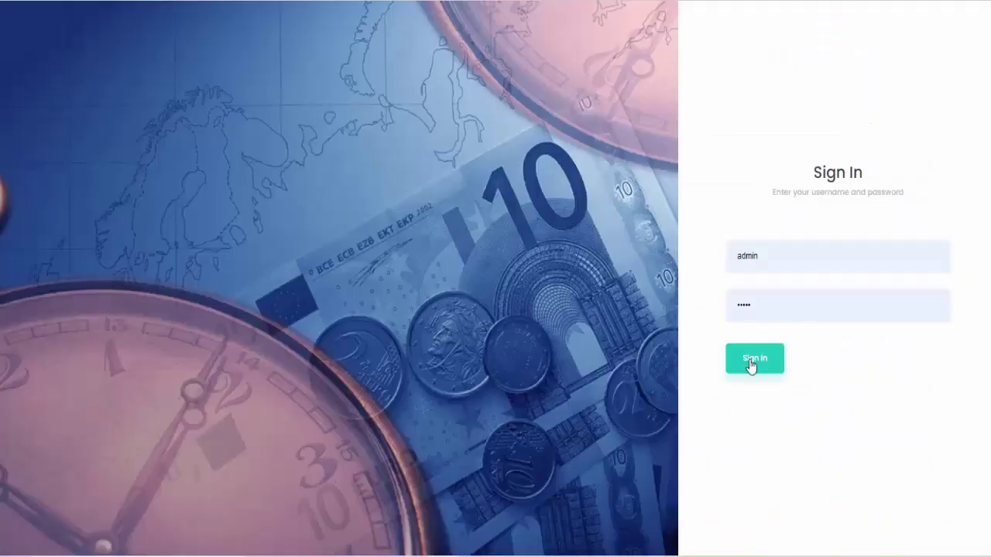
pyautogui.click(750, 362)
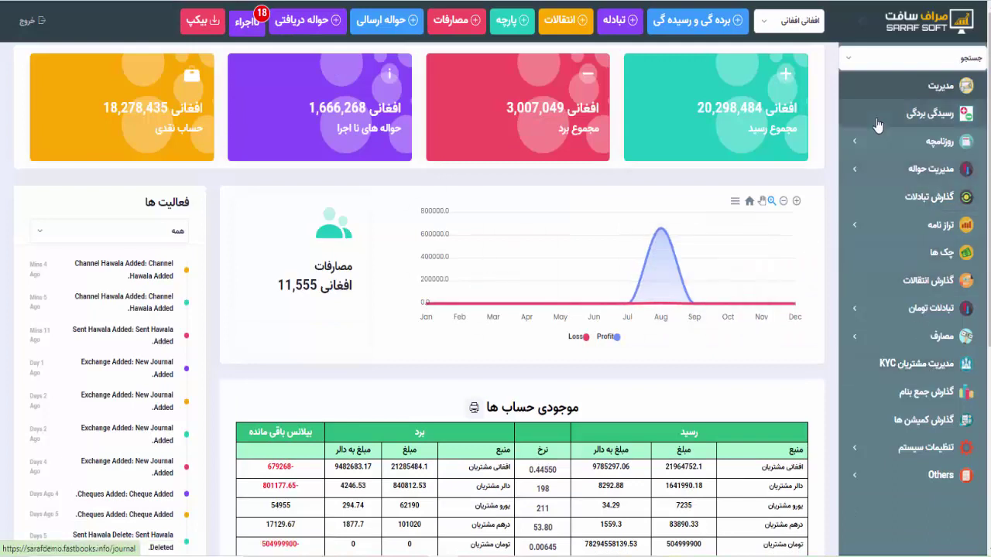
# Open Sent Hawalas (حواله های ارسالی) under hawala management and scroll to the table's bottom
pyautogui.click(877, 169)
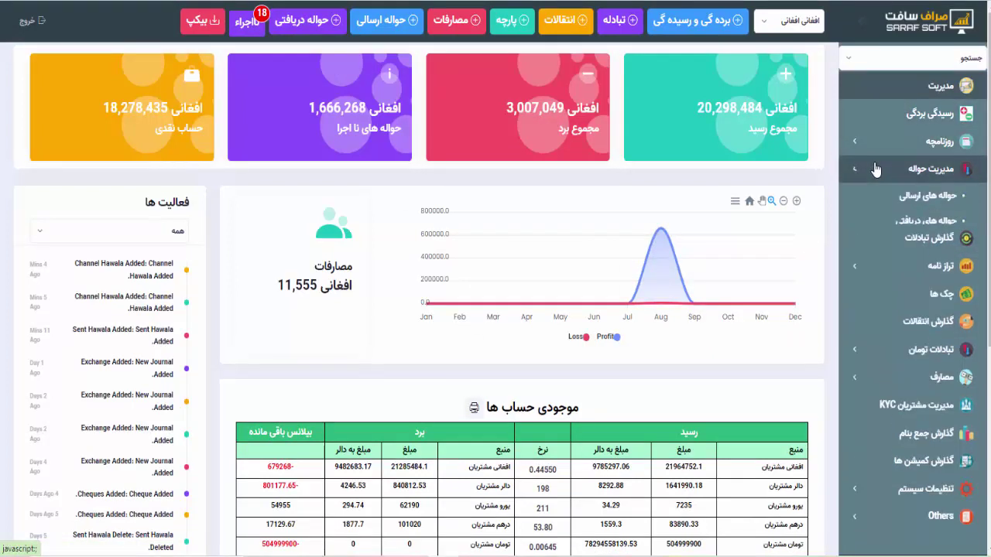
pyautogui.click(905, 200)
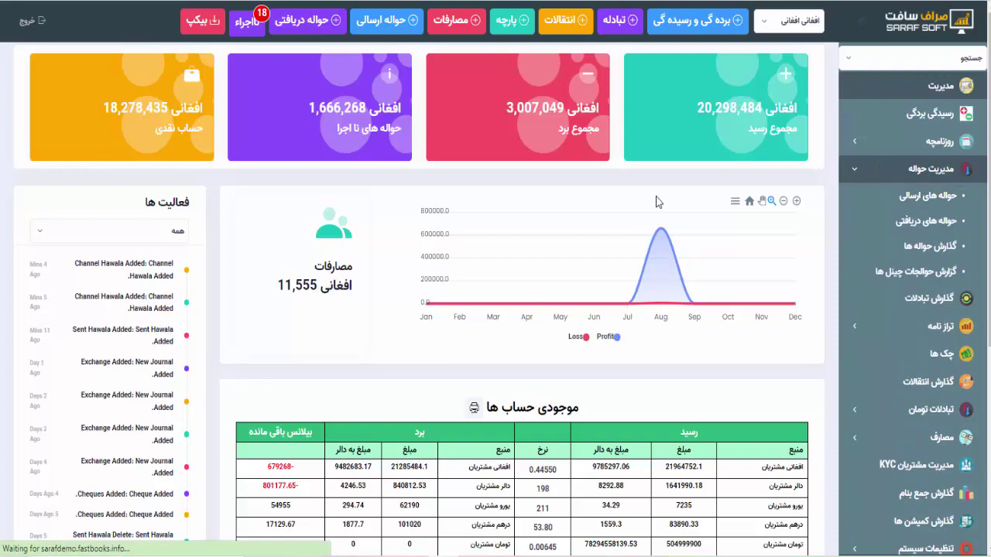
pyautogui.click(938, 194)
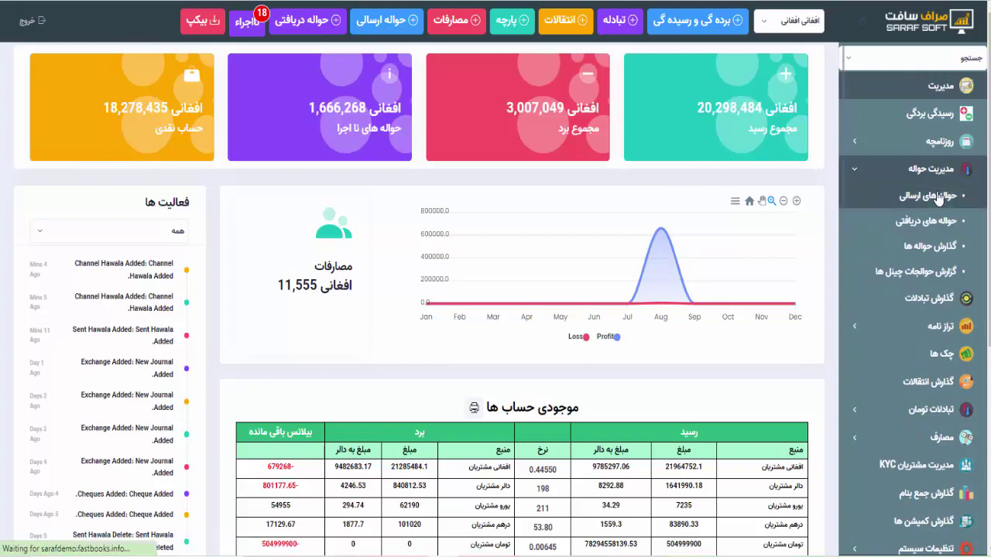
pyautogui.scroll(-15, 600, 311)
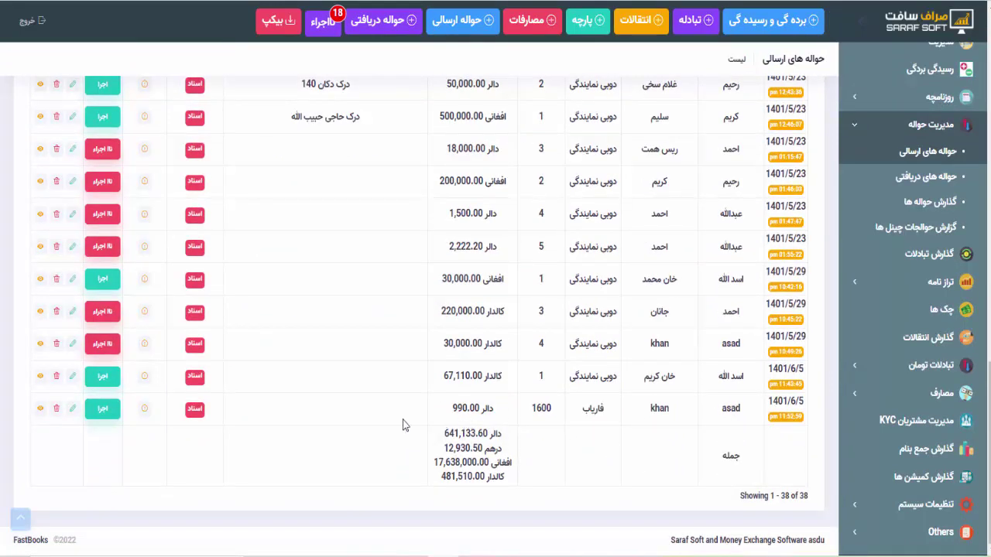
# Check the last sent transfer's details, highlighting number 1600, then open the Received Hawalas list
pyautogui.click(146, 411)
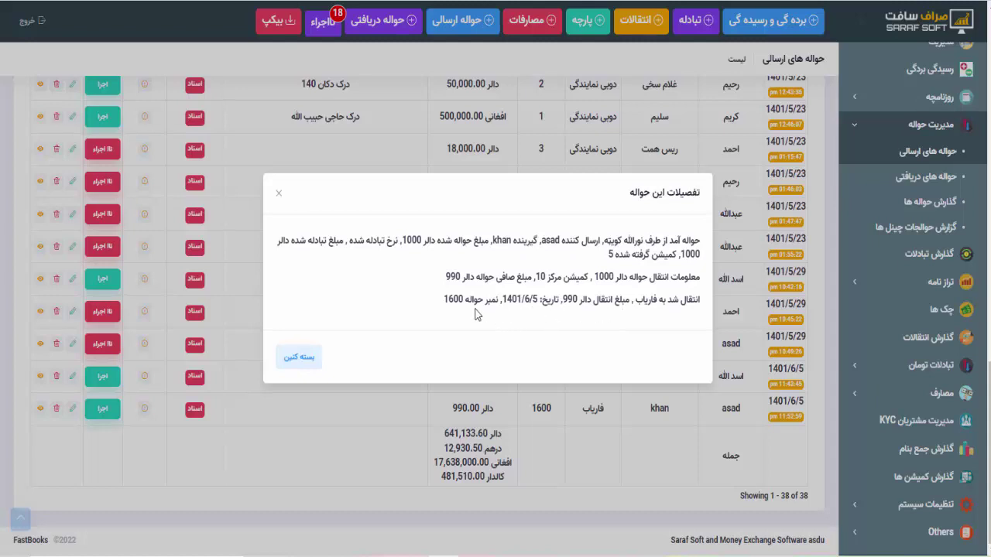
pyautogui.moveTo(444, 301); pyautogui.dragTo(463, 300)
pyautogui.click(280, 195)
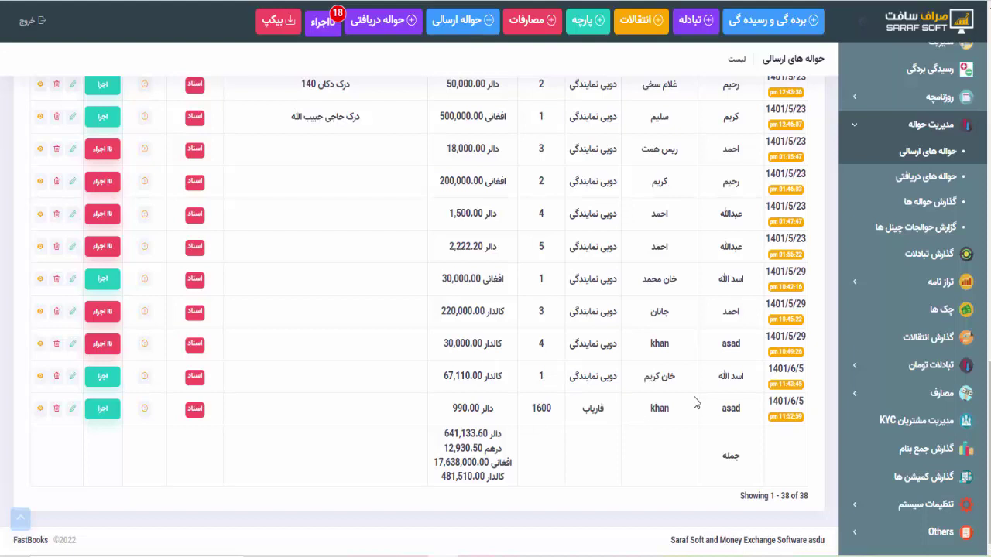
pyautogui.click(941, 187)
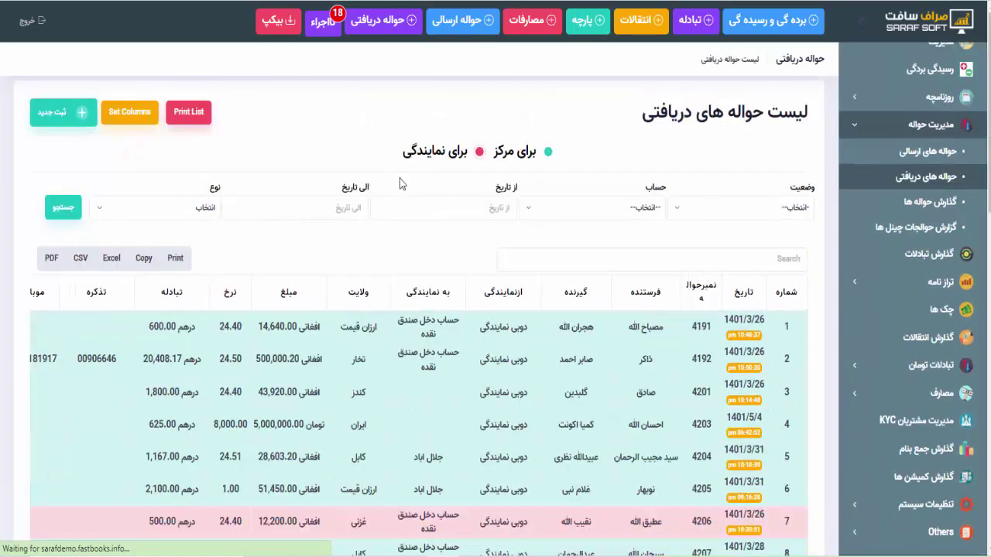
# Scroll through the 31 received hawalas and highlight transfer number 1600 in the table
pyautogui.scroll(-15, 490, 456)
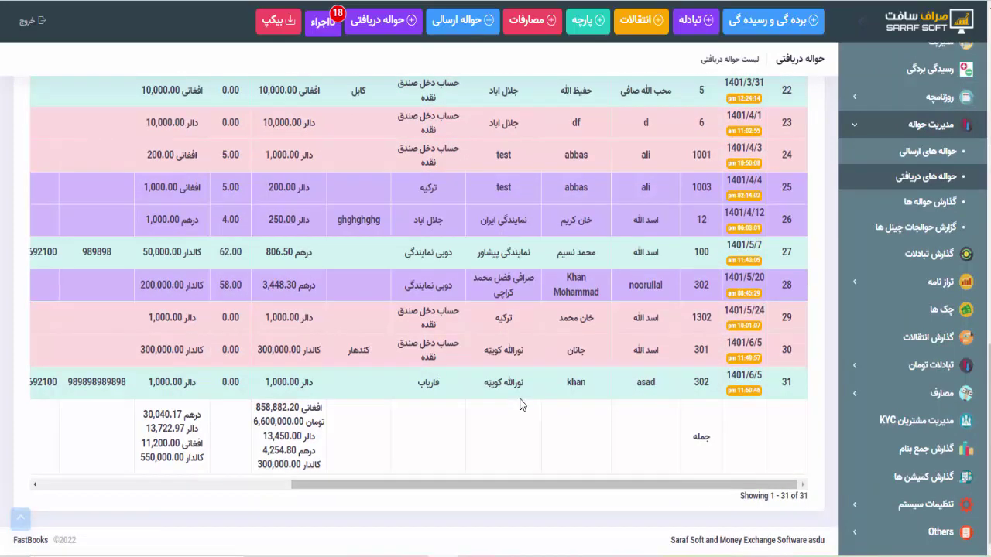
pyautogui.hscroll(-8, 413, 397)
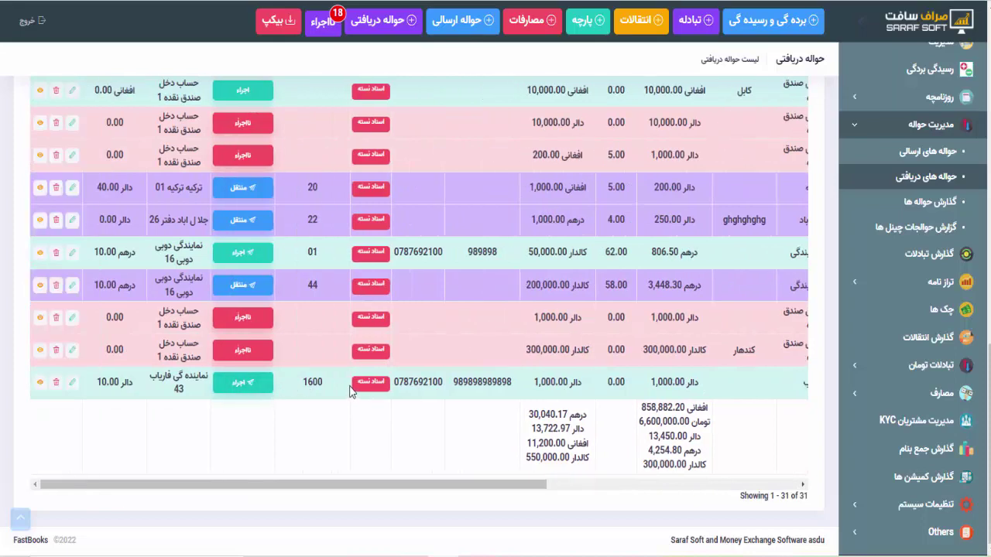
pyautogui.hscroll(8, 422, 381)
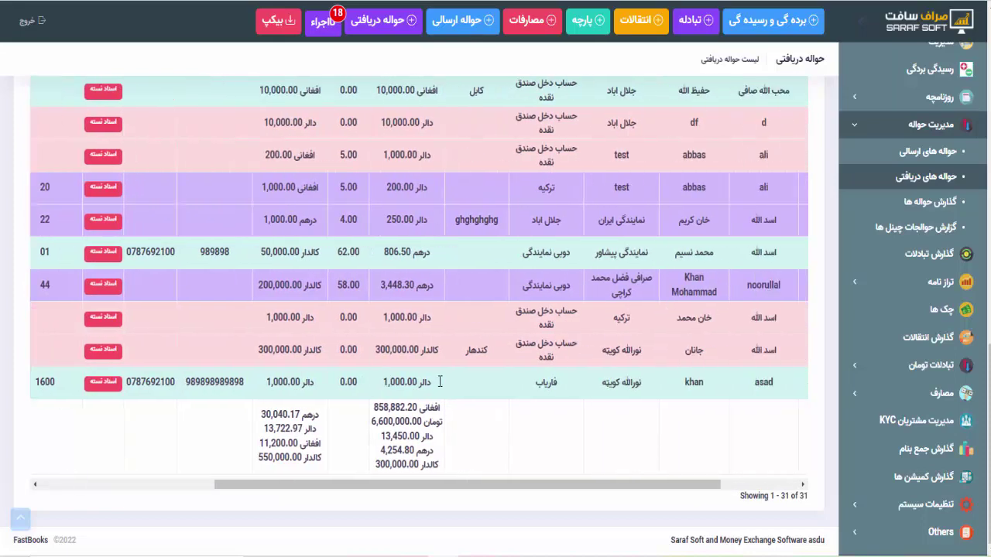
pyautogui.hscroll(-8, 440, 381)
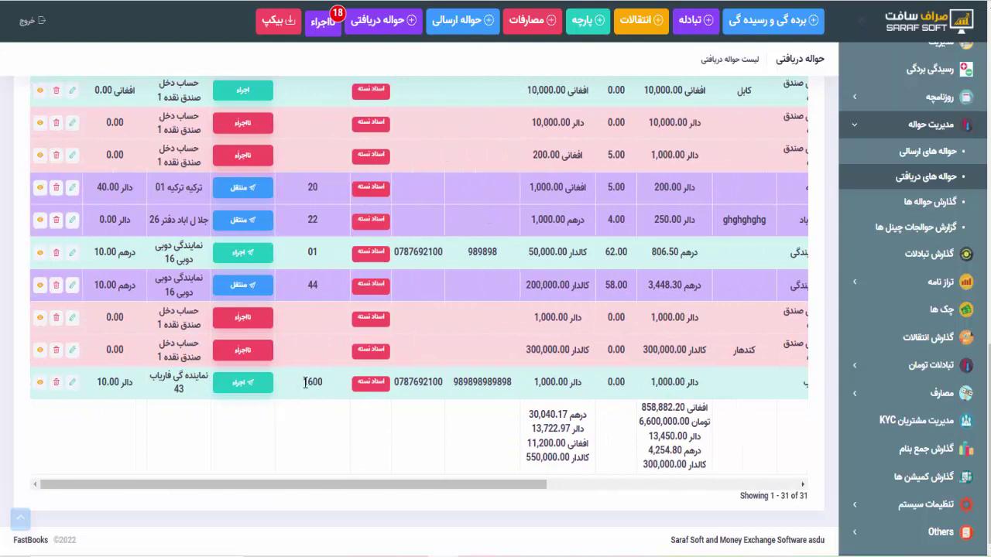
pyautogui.moveTo(303, 379); pyautogui.dragTo(325, 389)
pyautogui.hscroll(5, 530, 394)
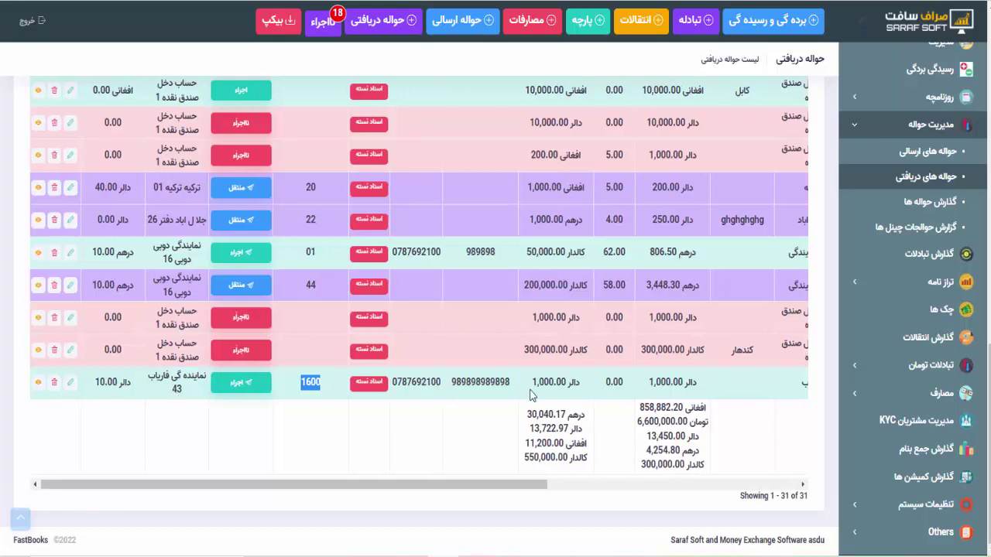
pyautogui.hscroll(3, 531, 394)
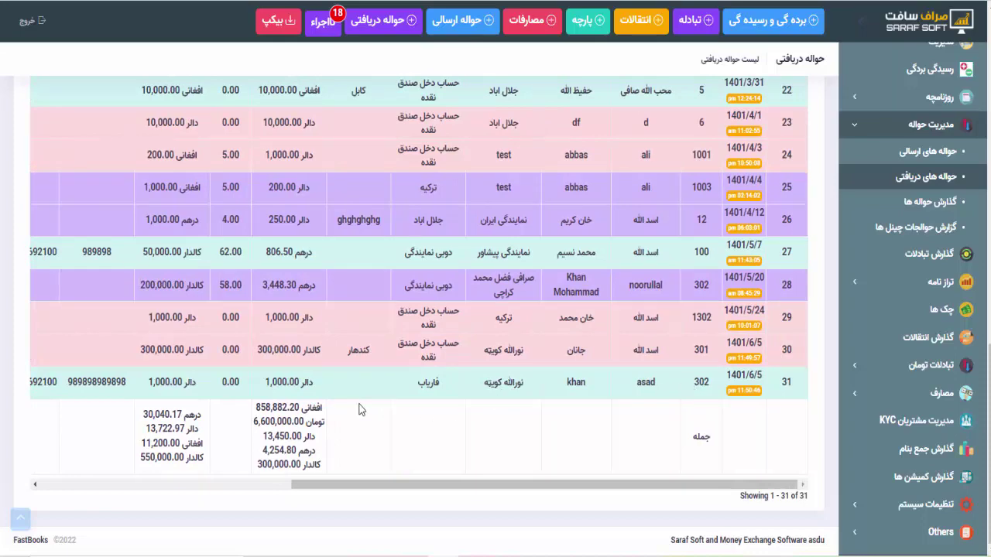
pyautogui.hscroll(-7, 362, 410)
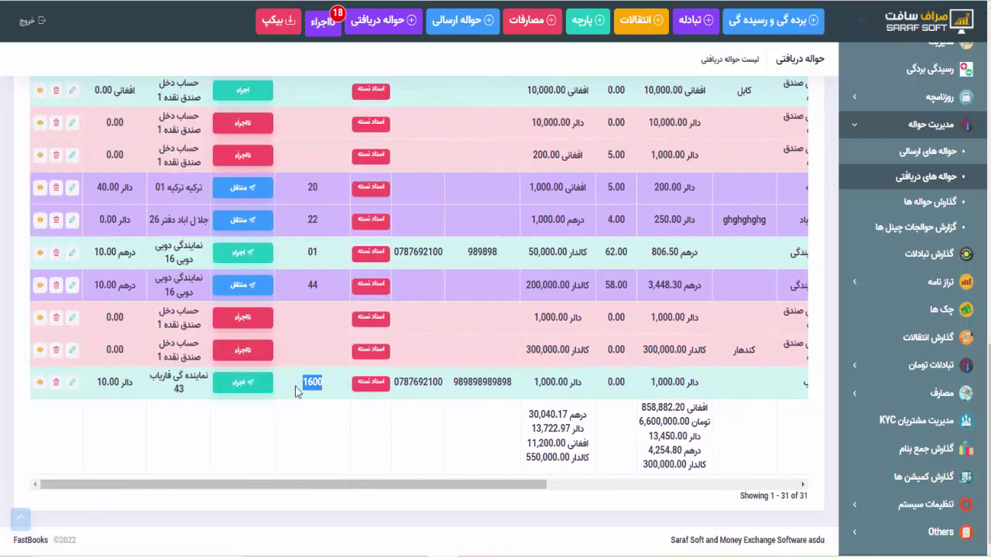
pyautogui.scroll(5, 325, 382)
pyautogui.scroll(6, 325, 383)
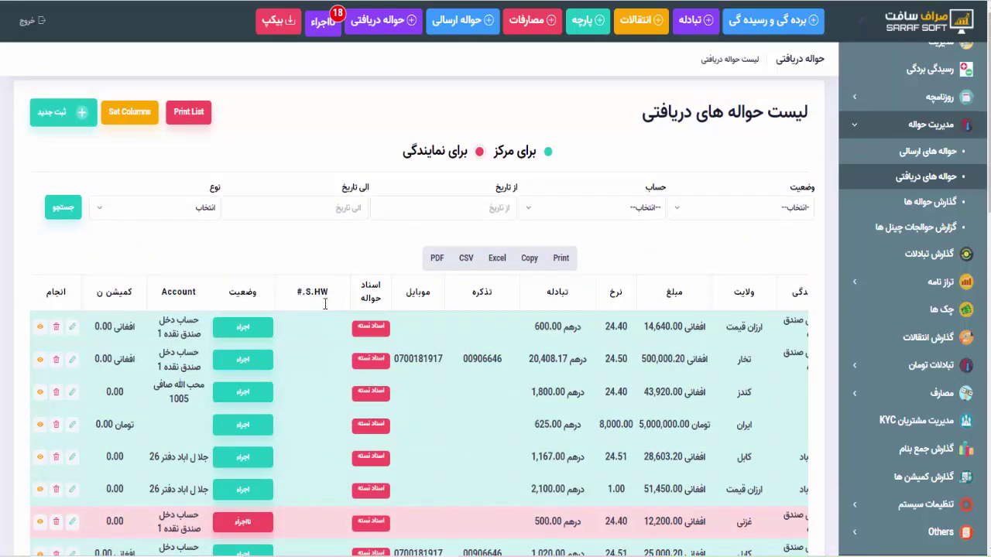
pyautogui.scroll(-5, 321, 462)
pyautogui.scroll(-7, 323, 462)
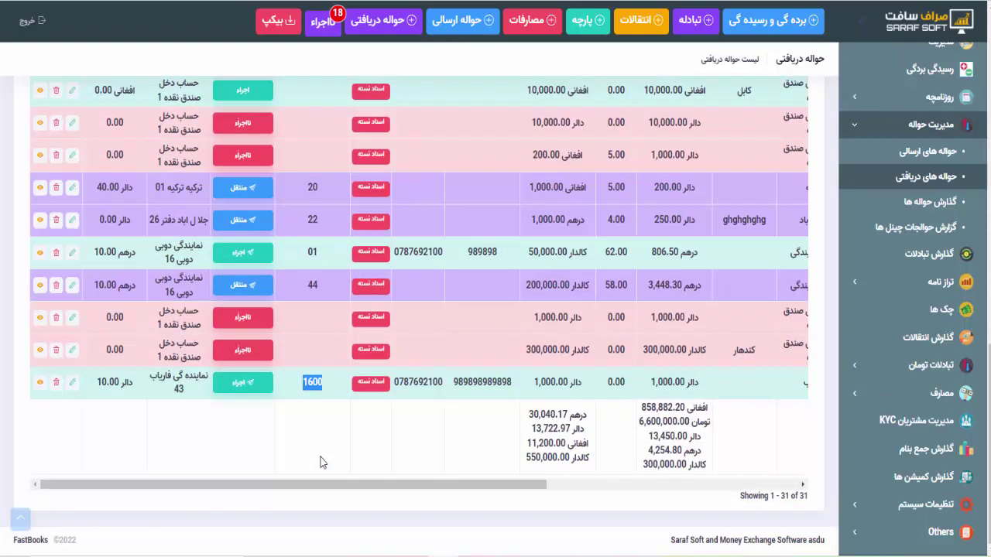
pyautogui.scroll(6, 269, 292)
pyautogui.scroll(8, 269, 293)
pyautogui.scroll(-12, 270, 291)
pyautogui.scroll(5, 445, 175)
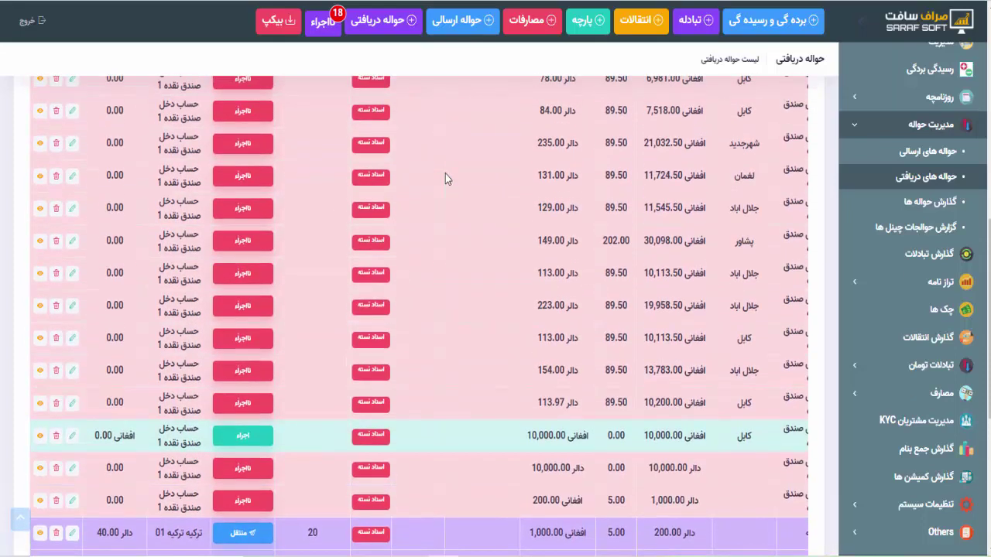
pyautogui.scroll(2, 445, 179)
pyautogui.scroll(-1, 445, 173)
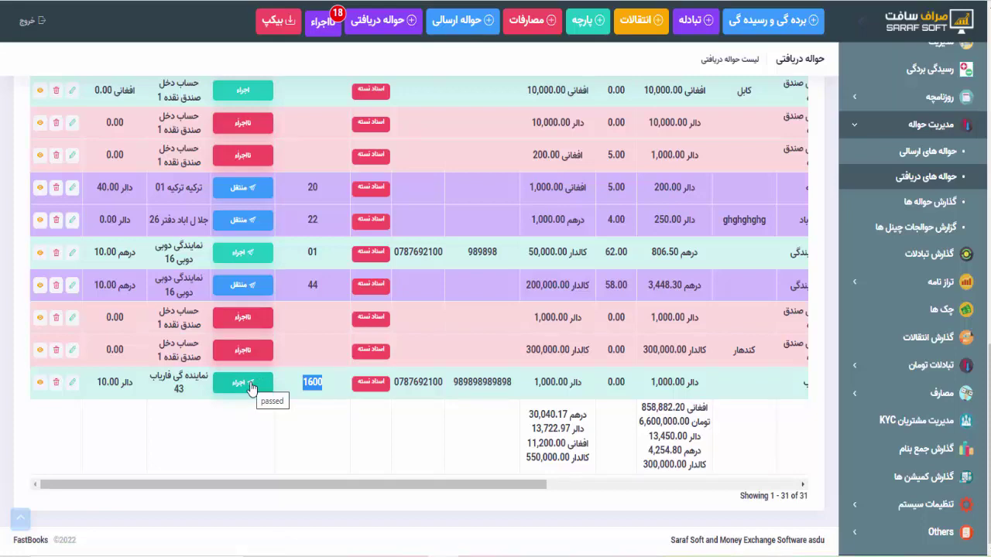
pyautogui.scroll(15, 252, 388)
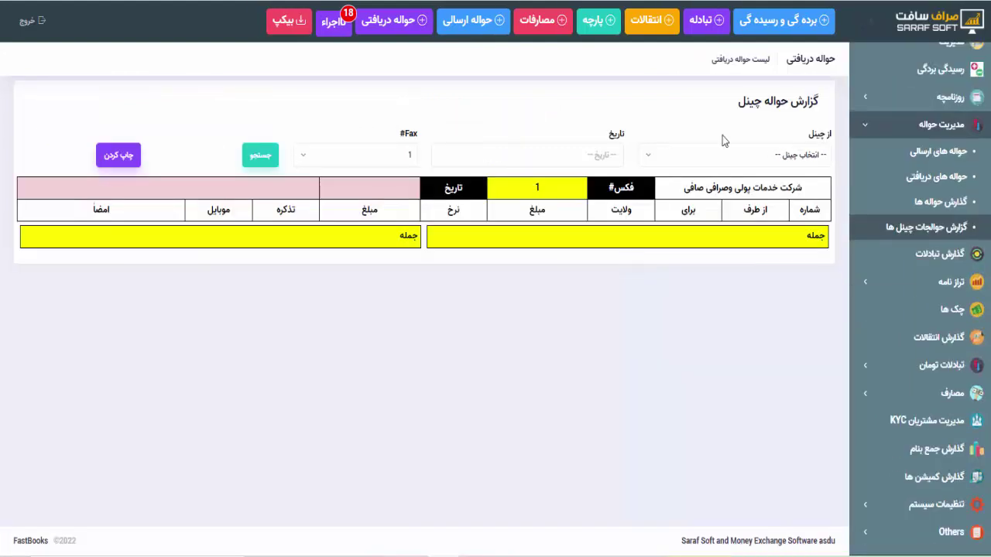
# Set the channel report to the Quetta channel and today's date, 1401/6/5
pyautogui.click(726, 154)
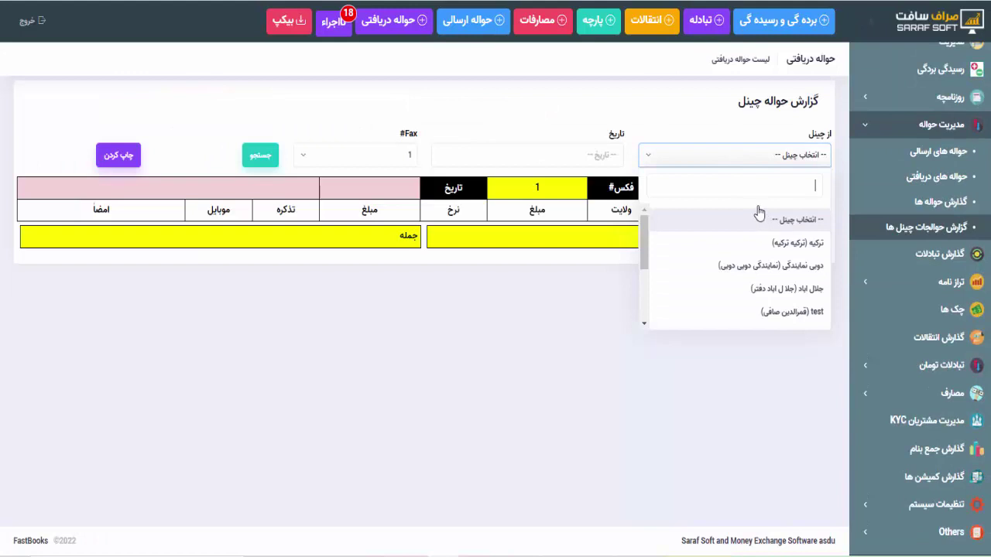
pyautogui.write('نا')
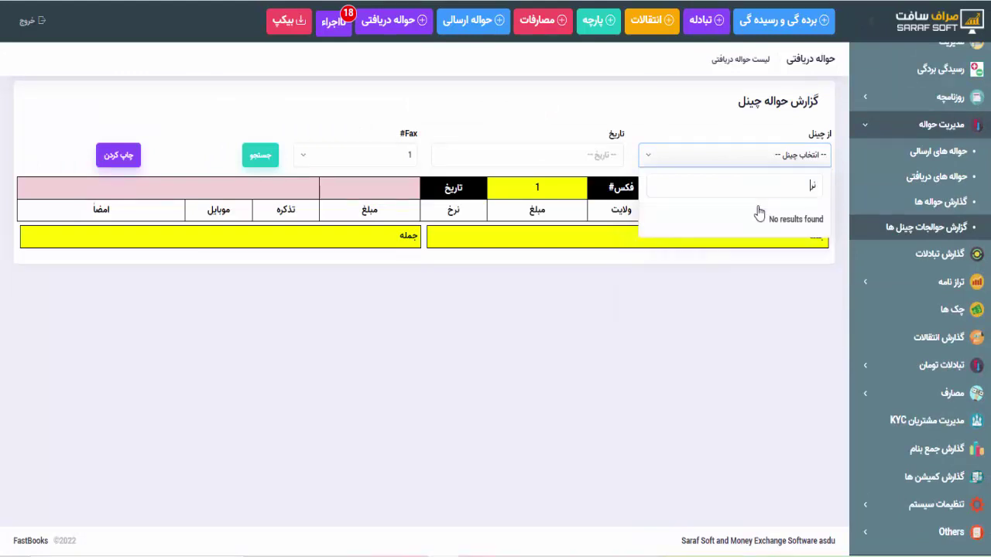
pyautogui.press('BackSpace')
pyautogui.write('و')
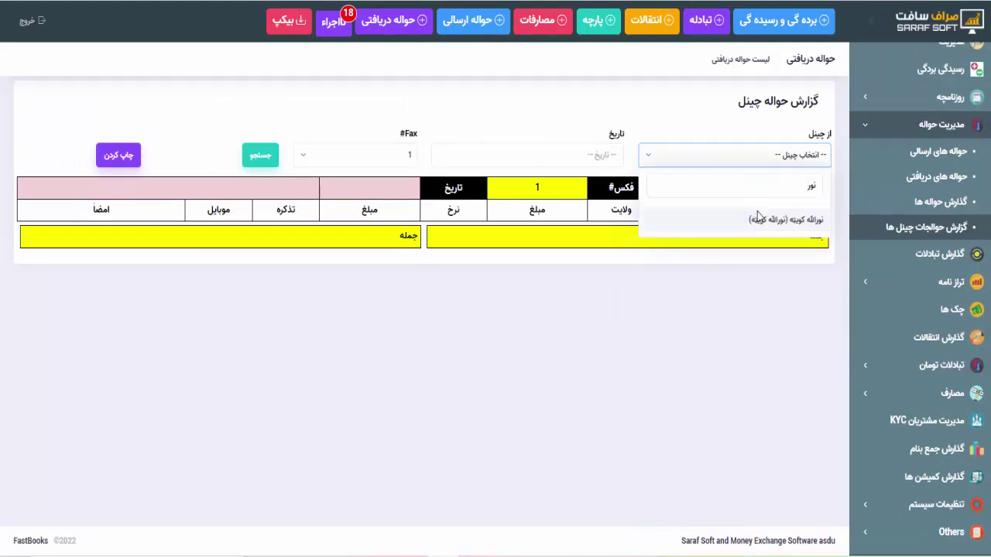
pyautogui.click(757, 222)
pyautogui.click(521, 155)
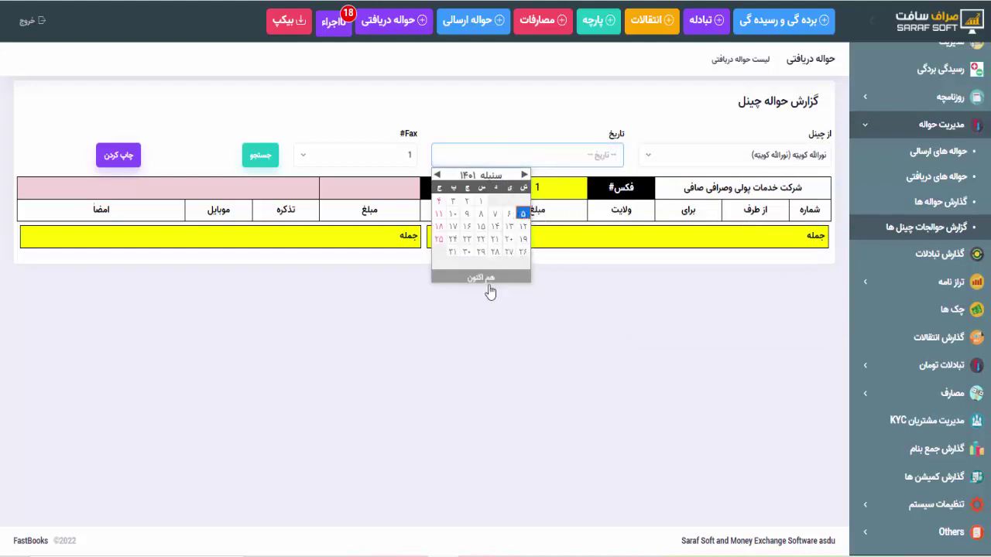
pyautogui.click(478, 279)
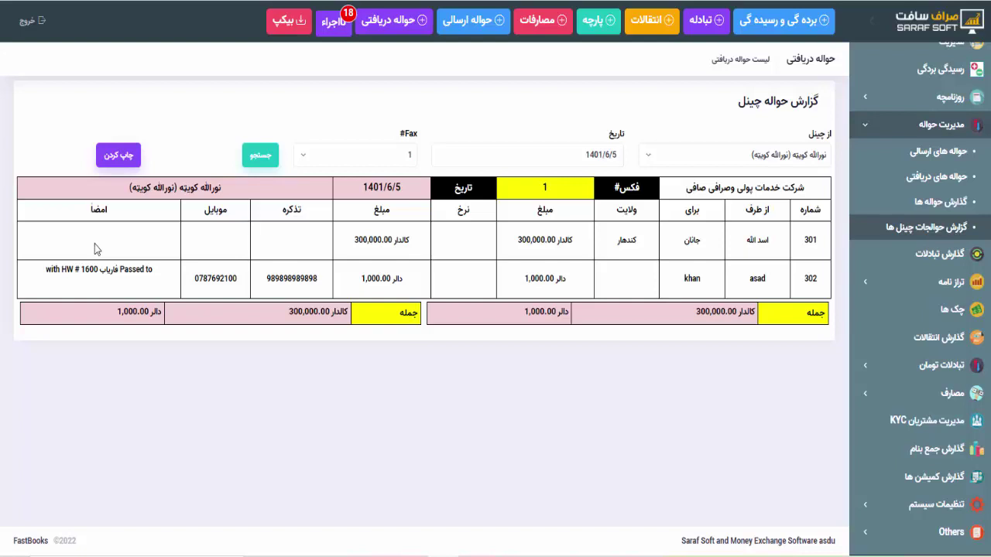
pyautogui.click(117, 156)
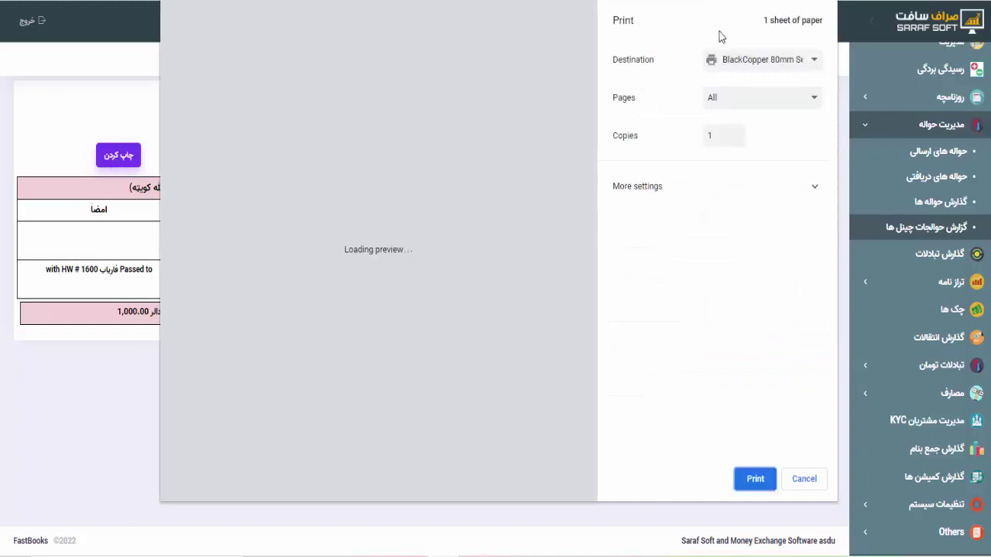
pyautogui.click(755, 60)
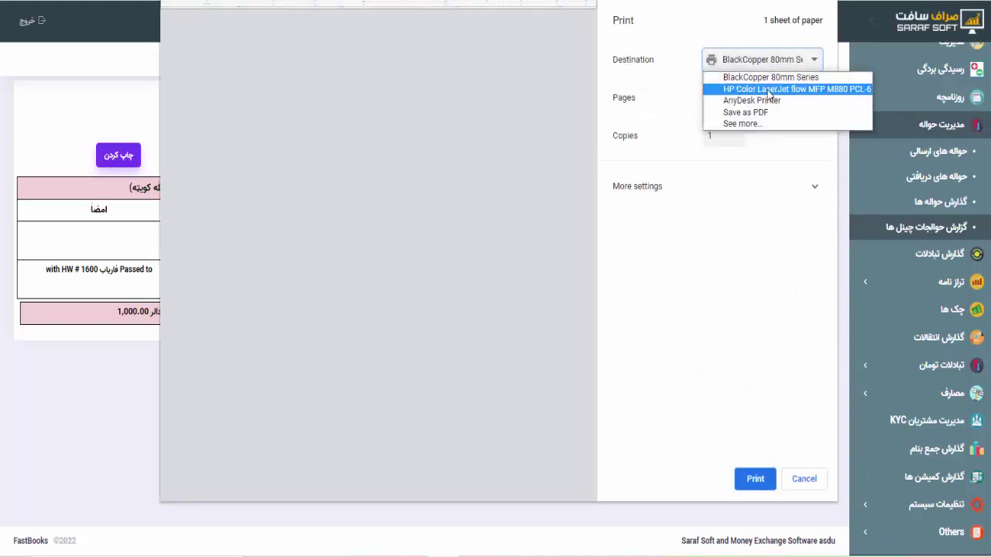
pyautogui.click(769, 89)
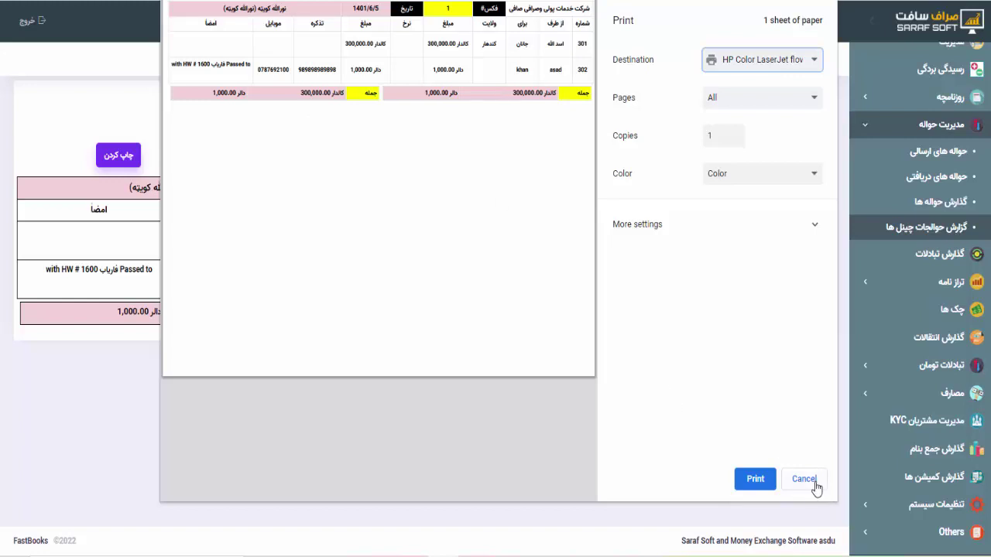
pyautogui.click(803, 480)
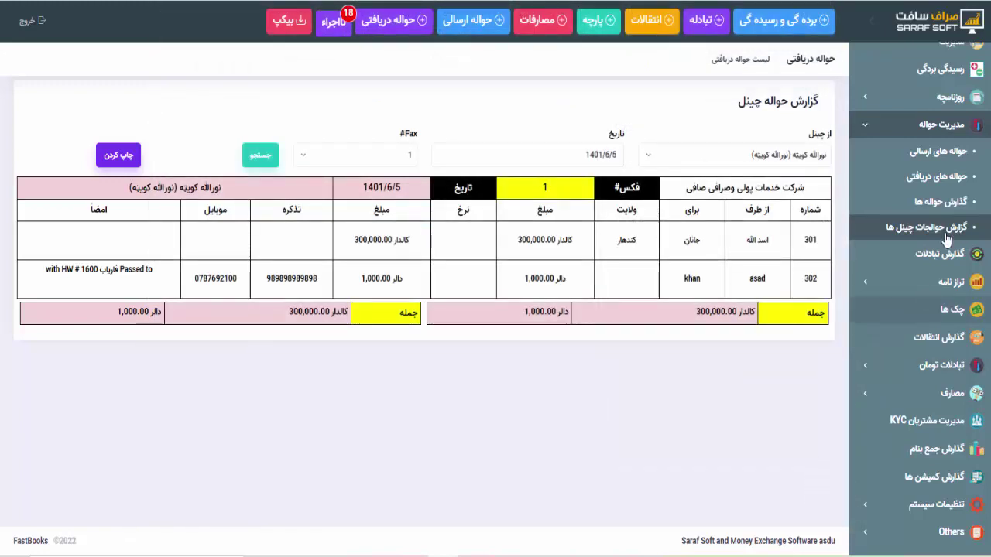
# Under System Settings, open the دالر currency's form and go to its name and symbol fields
pyautogui.click(902, 125)
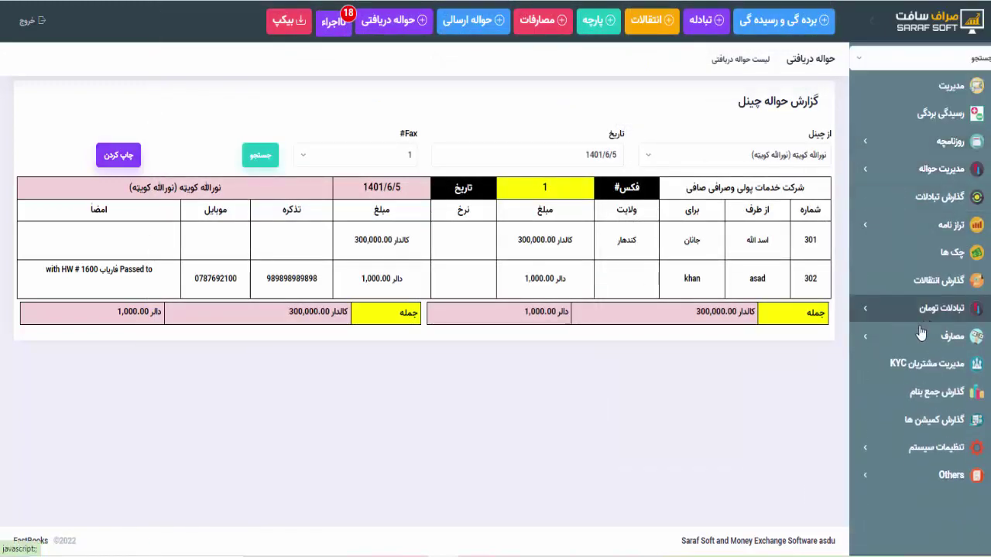
pyautogui.click(896, 449)
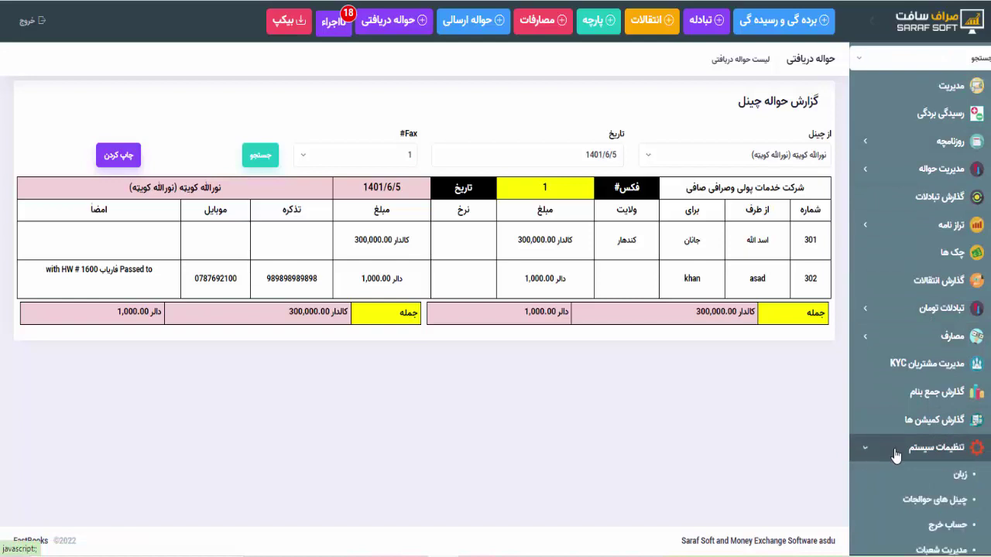
pyautogui.scroll(-3, 902, 395)
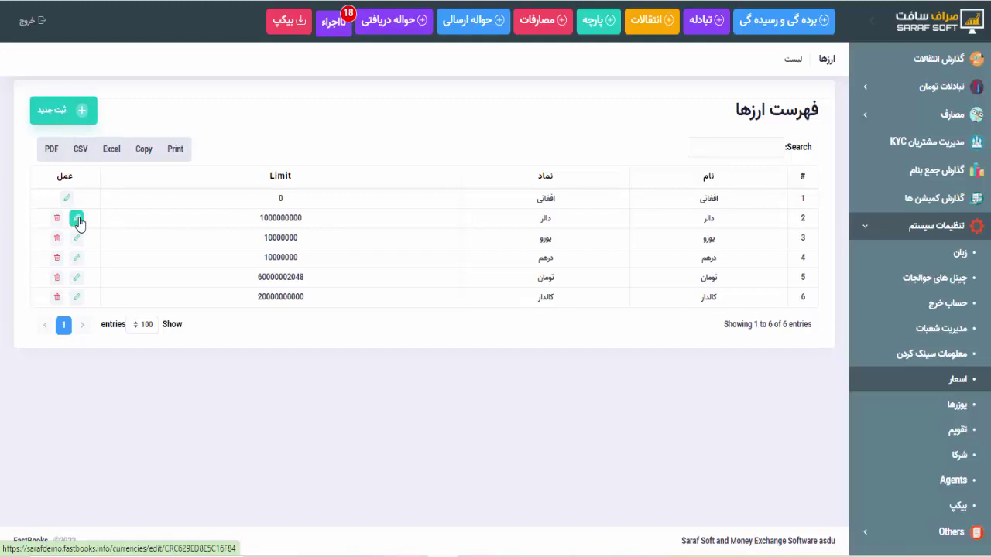
pyautogui.click(78, 220)
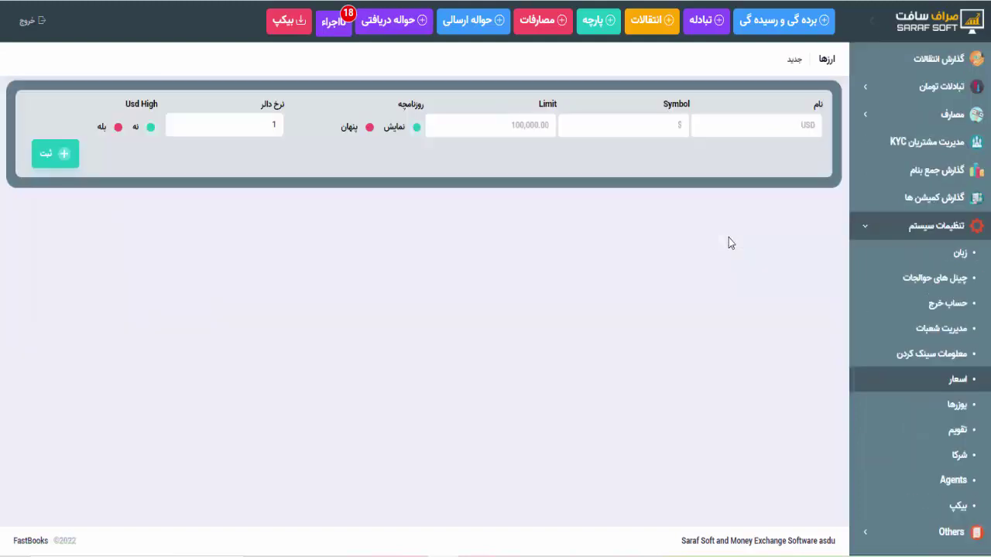
pyautogui.click(752, 127)
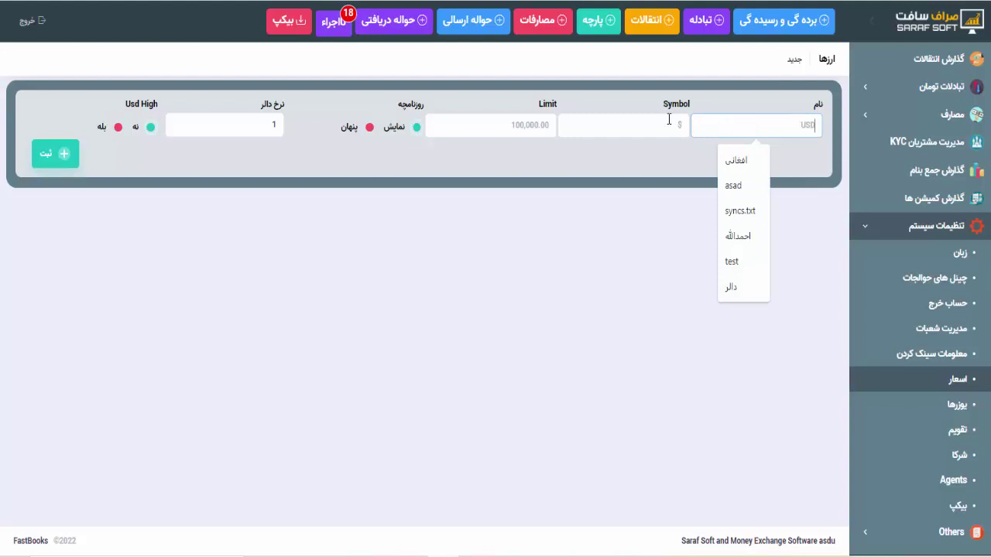
pyautogui.click(669, 119)
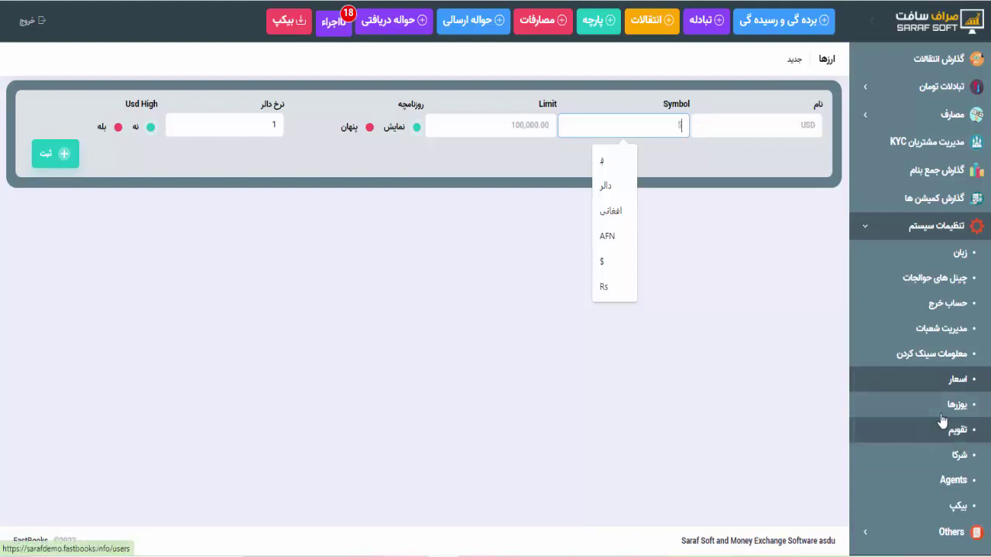
pyautogui.click(890, 416)
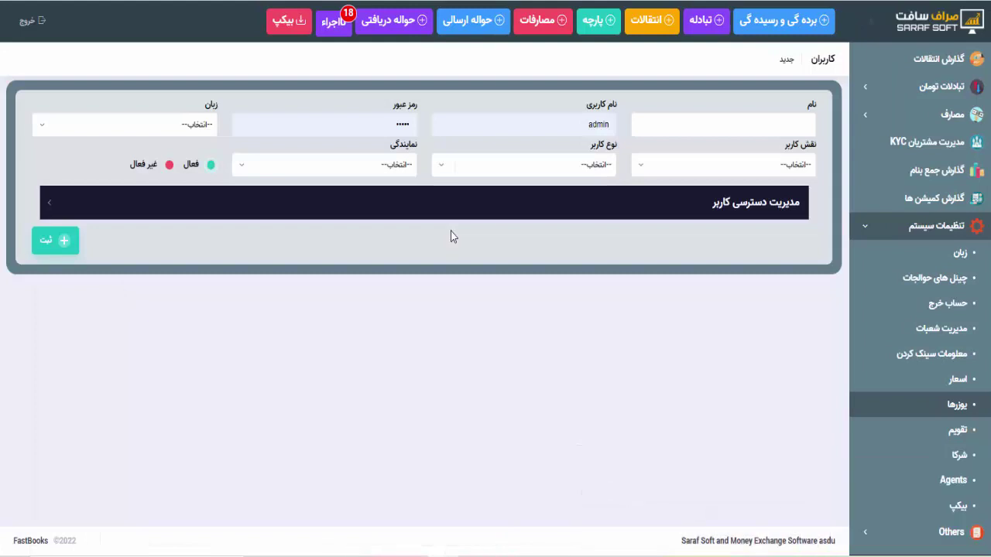
# Clear the autofilled username 'admin' from the new user's name field
pyautogui.click(720, 121)
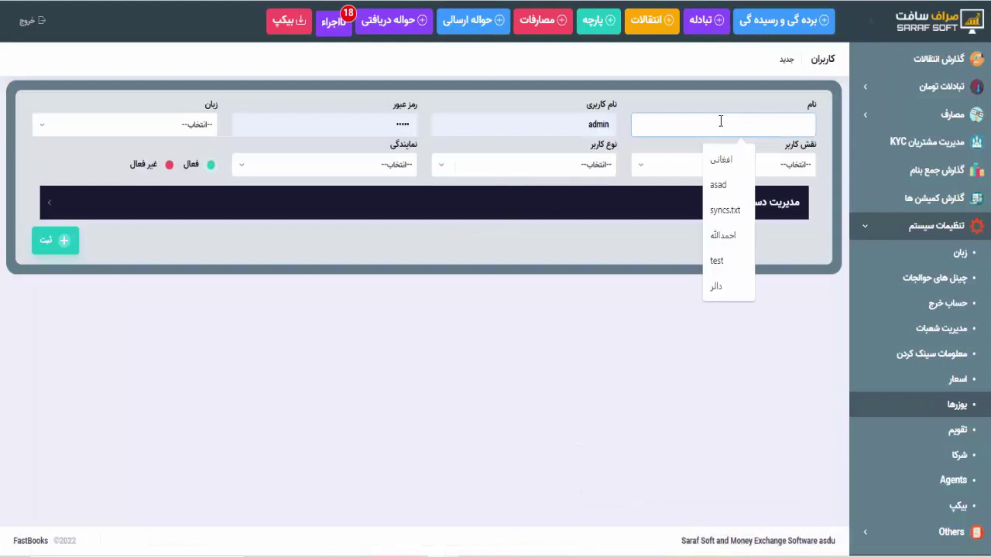
pyautogui.doubleClick(574, 133)
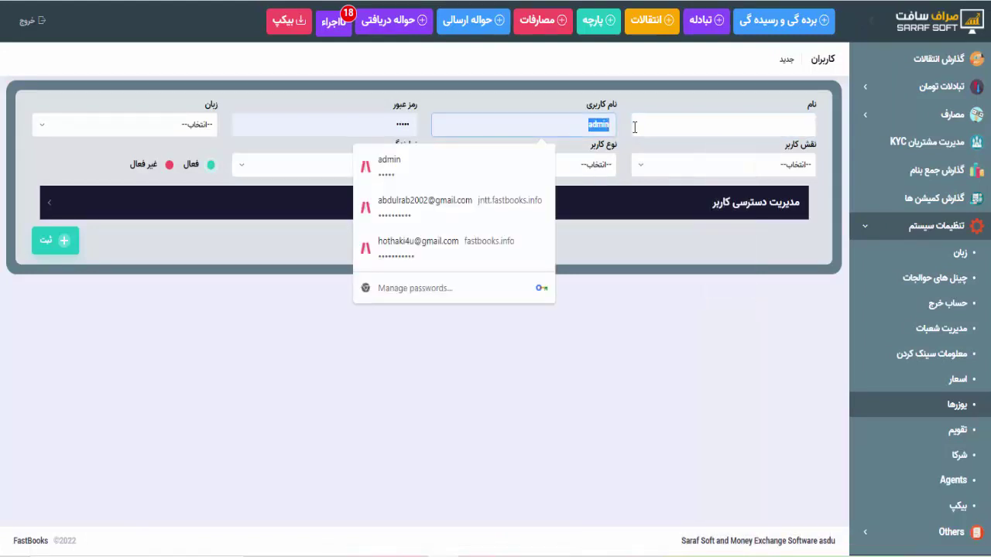
pyautogui.press('Escape')
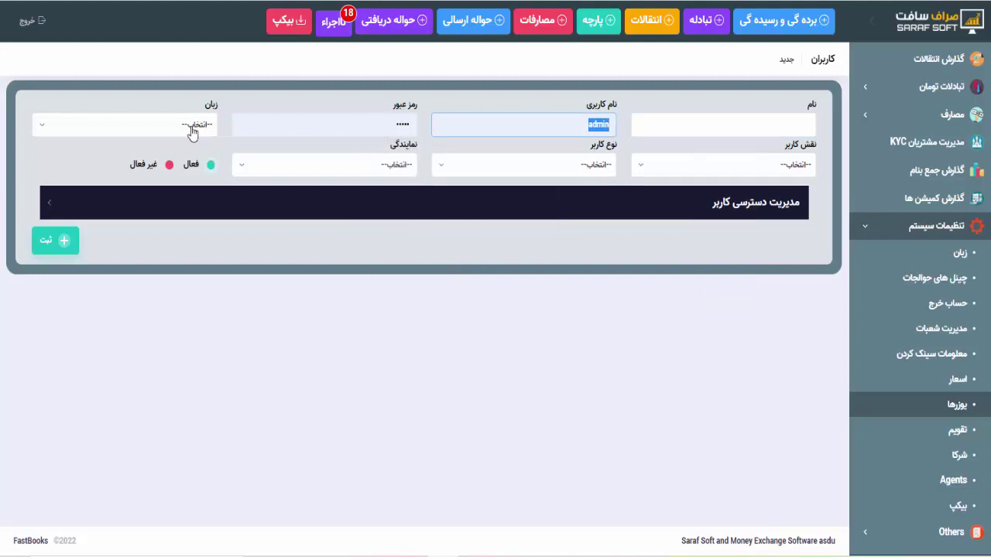
# Set language فارسی, role کاربر عادی, type Mix and the exchange company as representative, then expand access rights
pyautogui.click(191, 130)
pyautogui.click(194, 218)
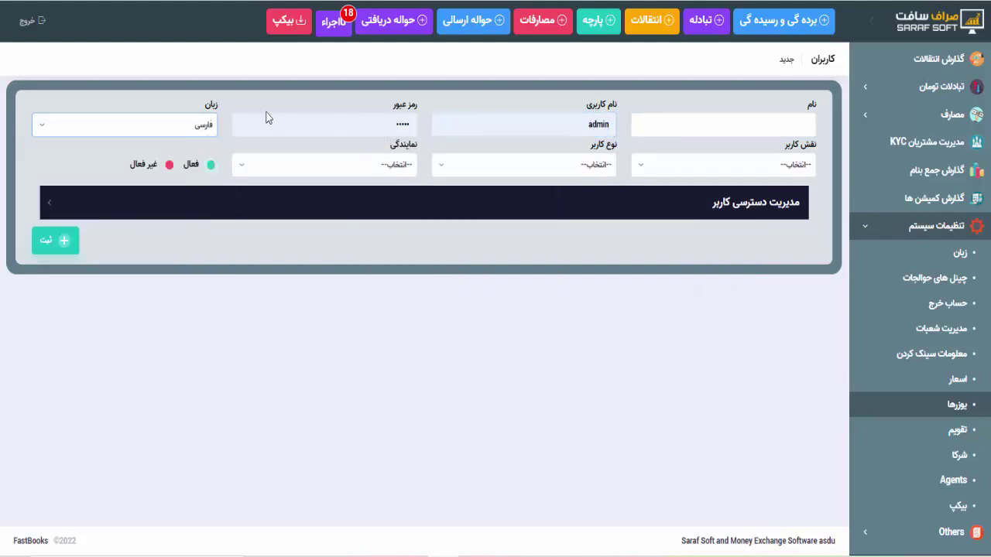
pyautogui.click(677, 167)
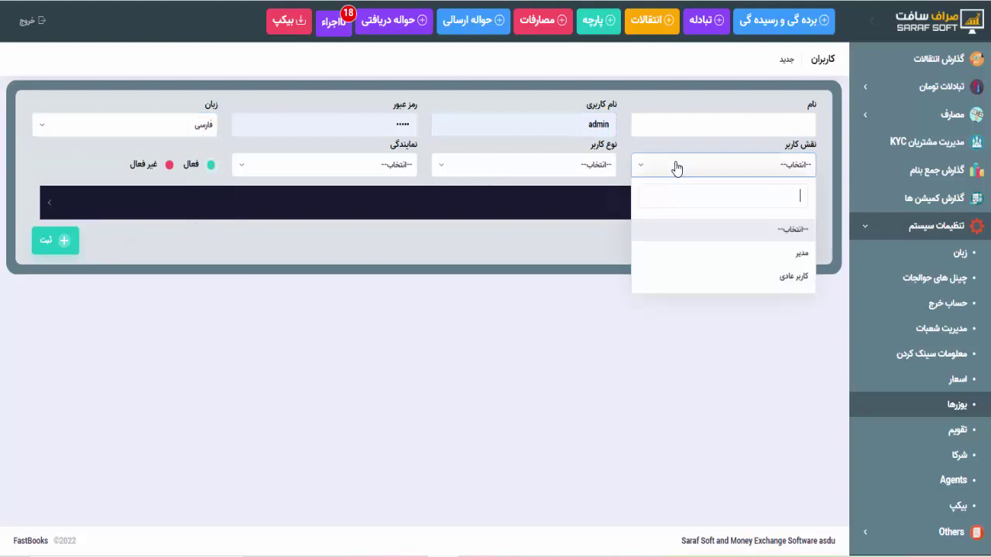
pyautogui.click(769, 280)
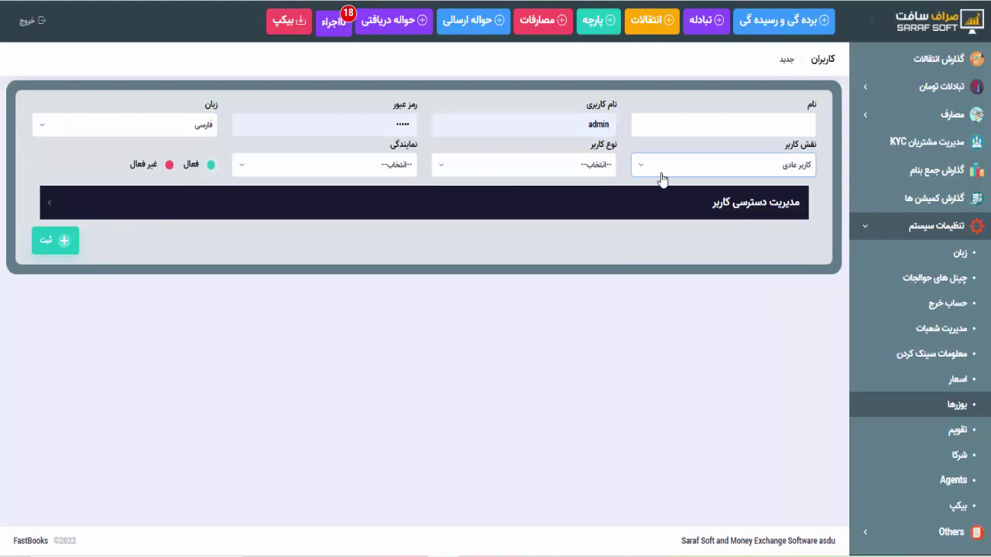
pyautogui.click(593, 165)
pyautogui.click(603, 277)
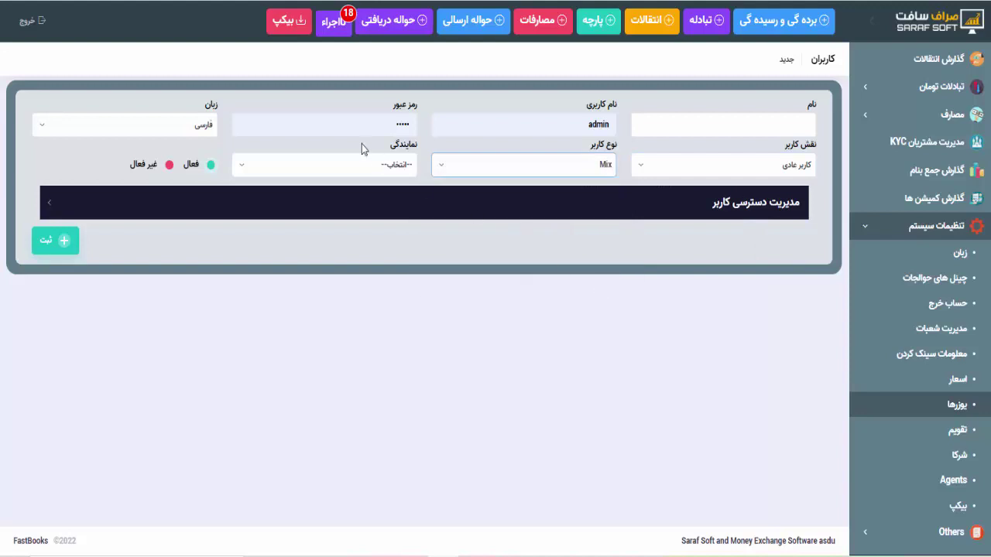
pyautogui.click(362, 165)
pyautogui.click(385, 255)
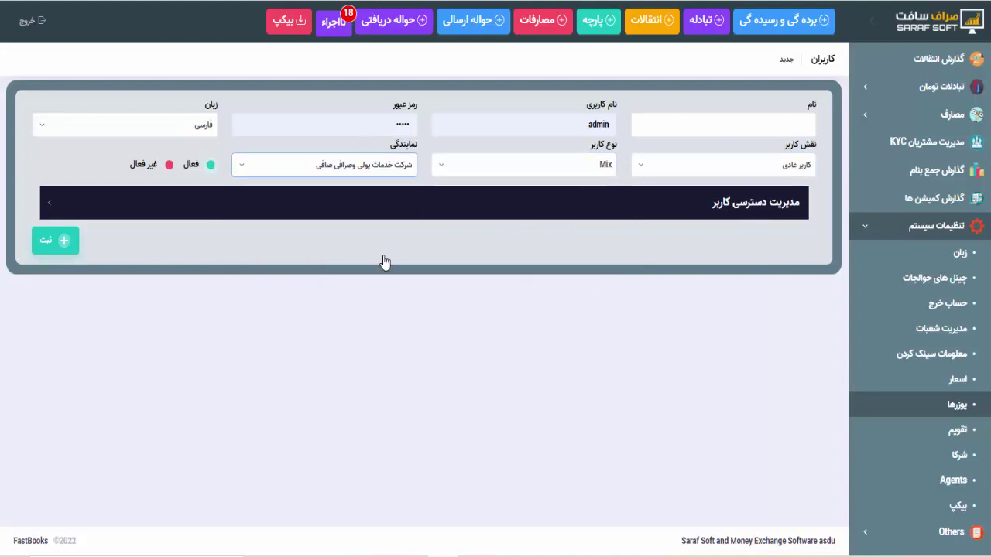
pyautogui.click(593, 215)
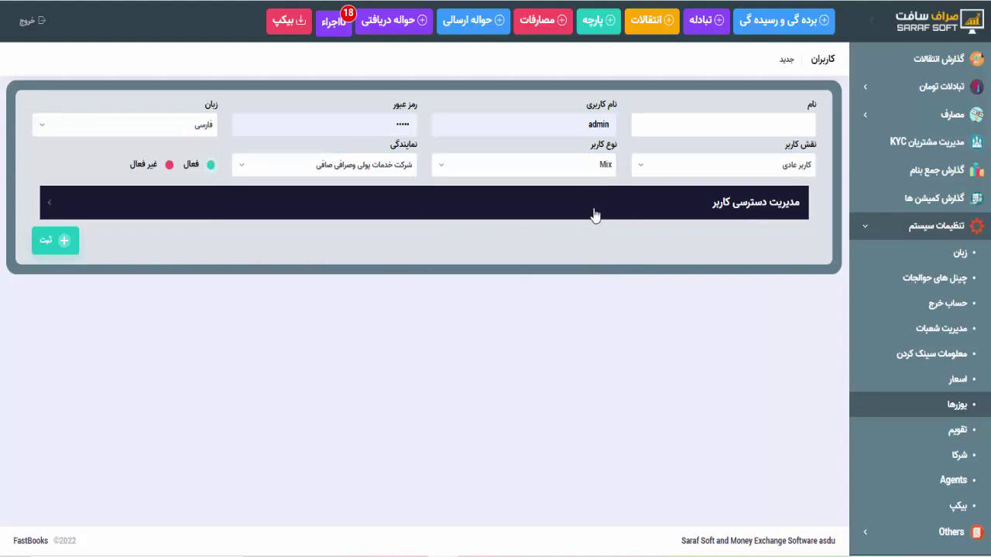
# Grant the user add rights for received hawalas and for expenses
pyautogui.scroll(-3, 604, 320)
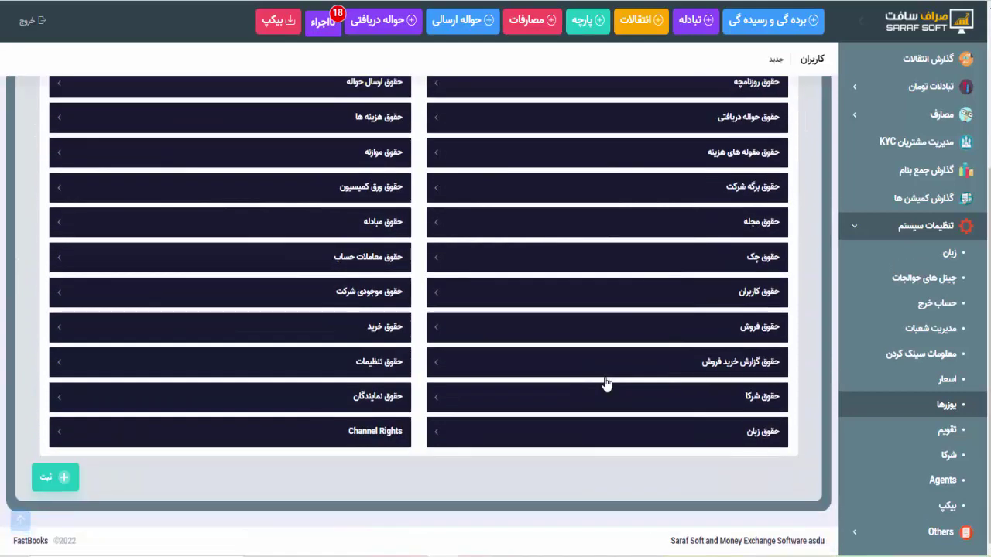
pyautogui.scroll(1, 609, 365)
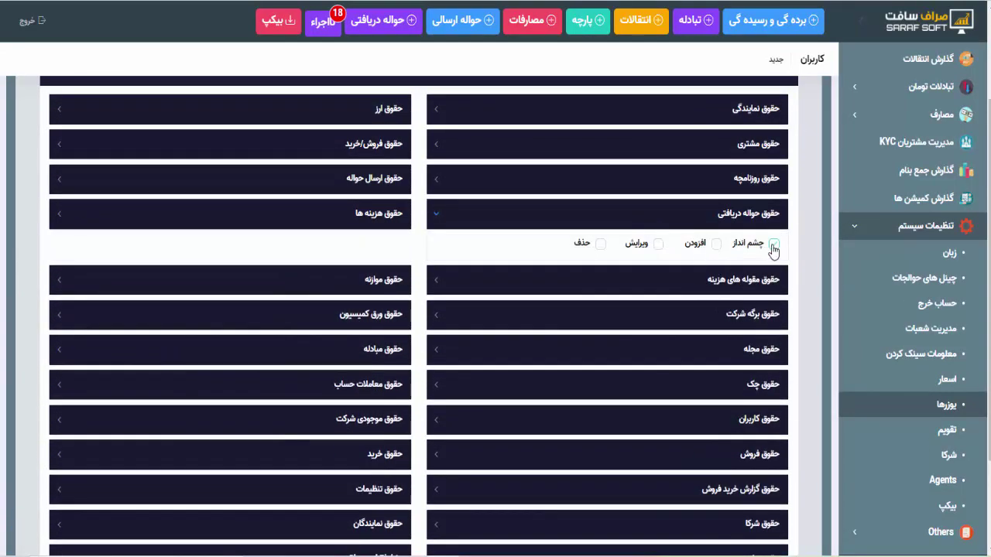
pyautogui.click(717, 244)
pyautogui.click(374, 224)
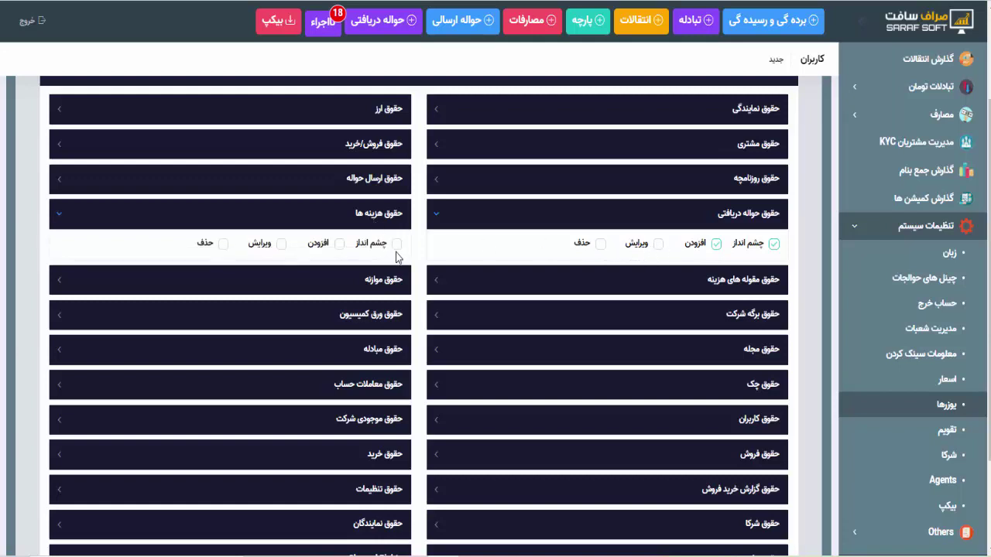
pyautogui.click(340, 246)
# Expand the permission sections for expense categories, company sheet, journal, cheques and user management
pyautogui.click(586, 283)
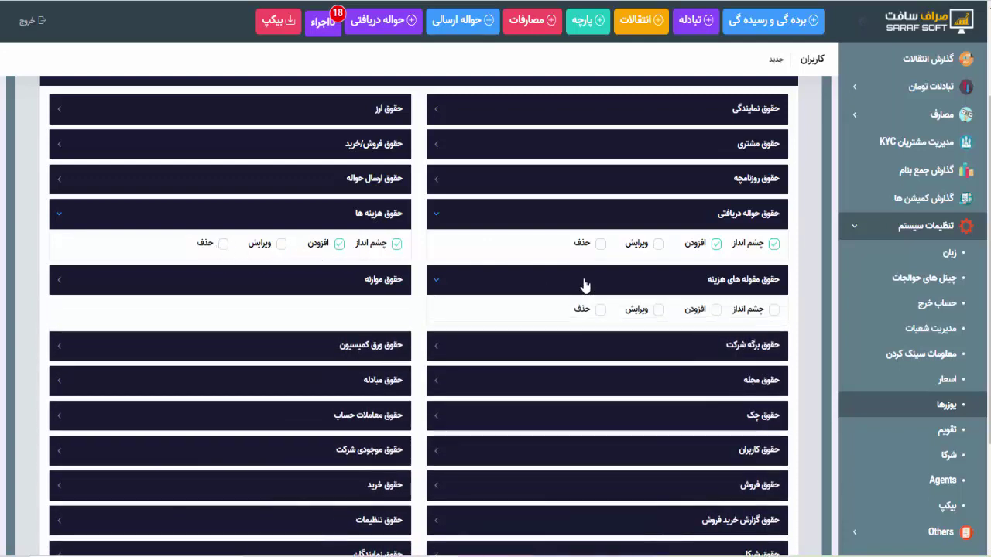
pyautogui.click(597, 345)
pyautogui.scroll(-5, 608, 394)
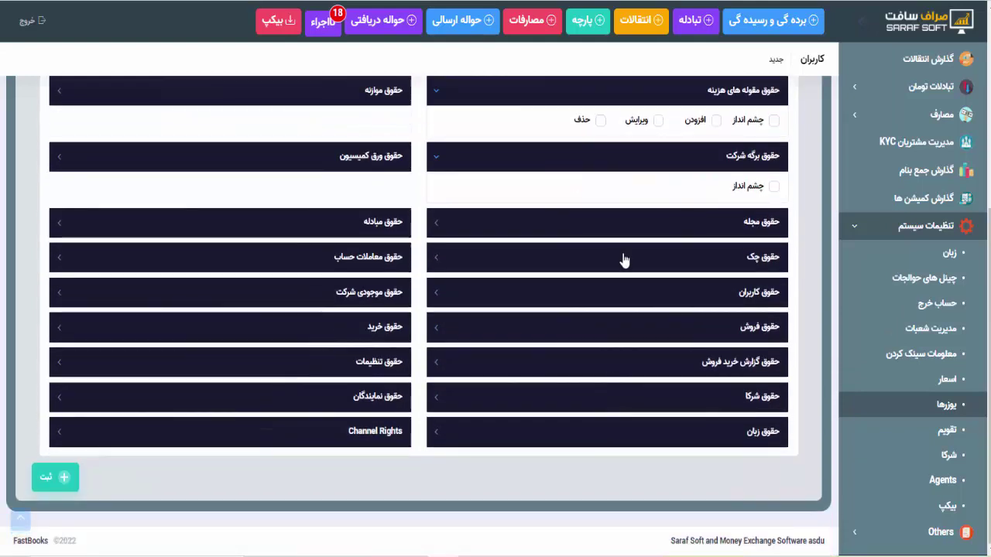
pyautogui.click(612, 225)
pyautogui.click(637, 293)
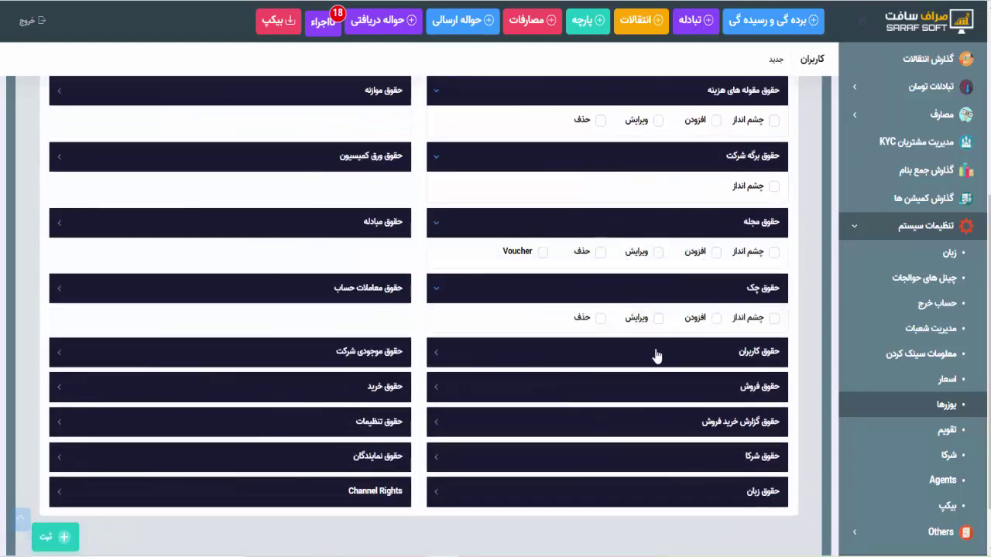
pyautogui.click(656, 354)
pyautogui.scroll(-3, 657, 362)
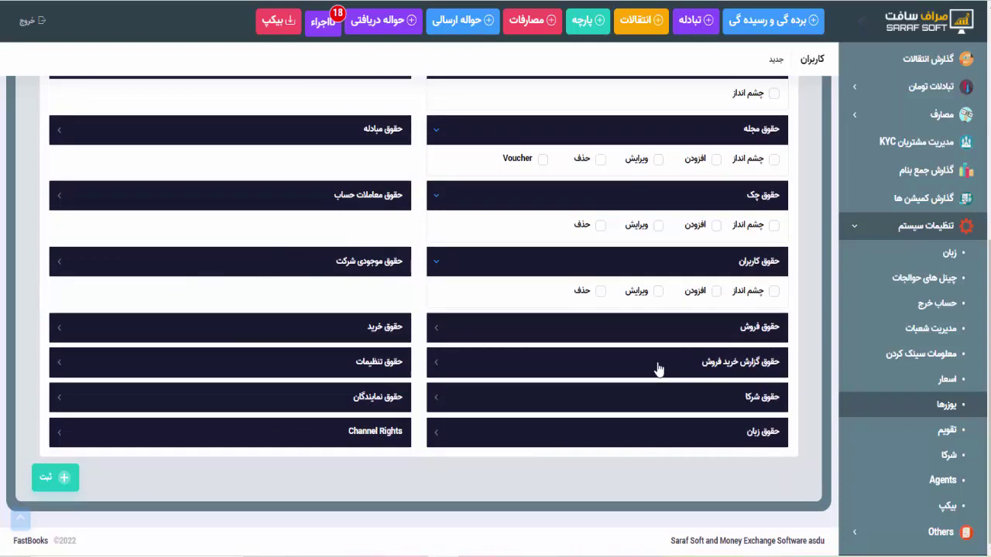
pyautogui.scroll(5, 560, 217)
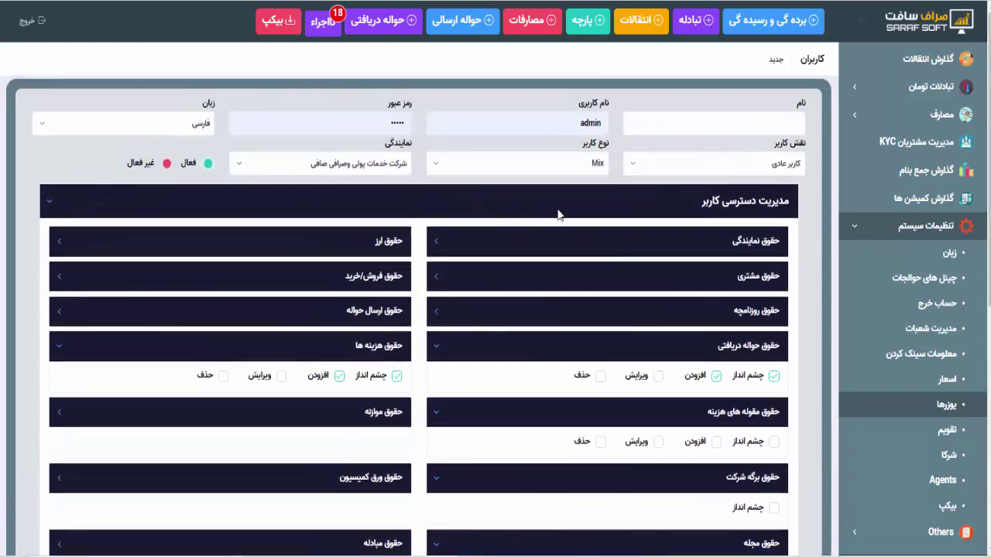
pyautogui.scroll(-5, 558, 216)
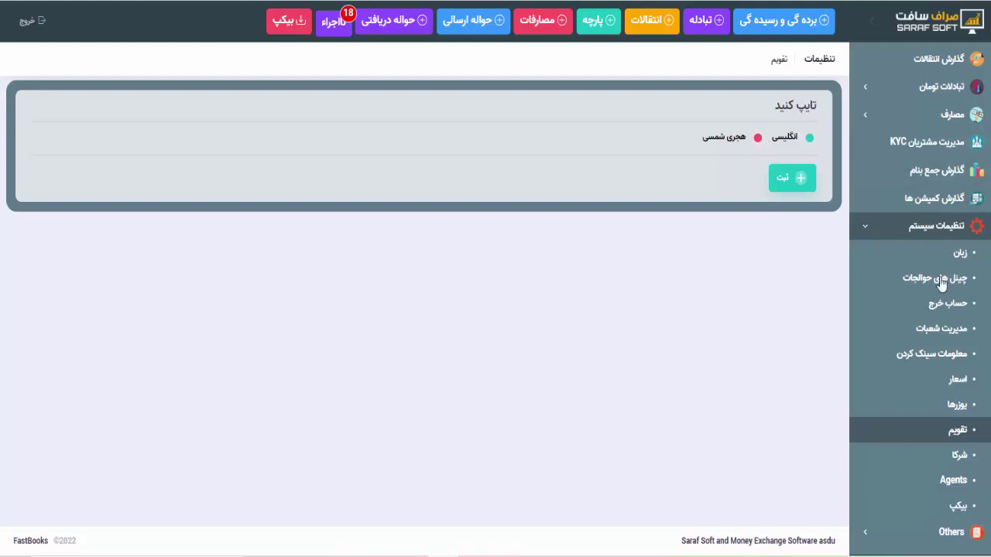
# Review the English and Hijri Shamsi calendar options, then collapse the تنظیمات سیستم menu group
pyautogui.scroll(3, 941, 283)
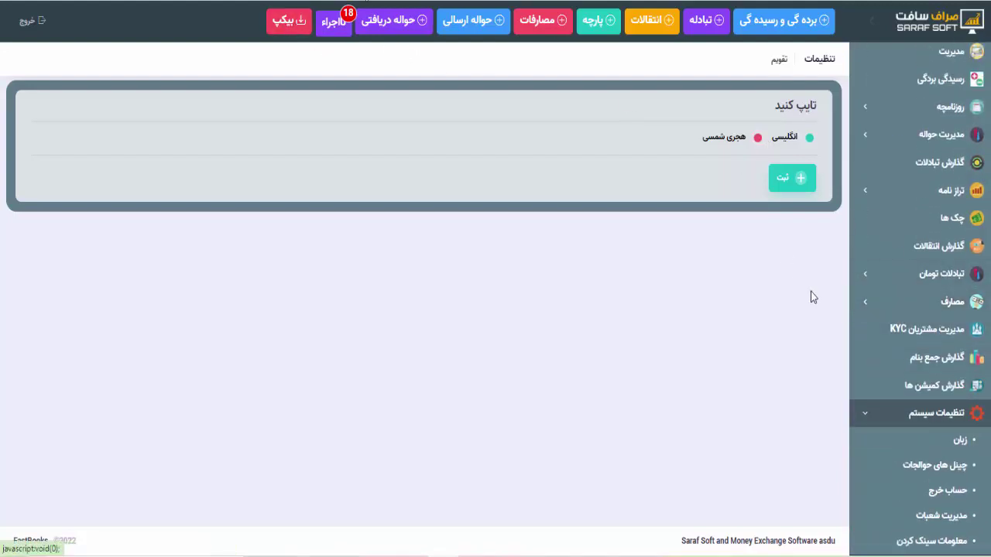
pyautogui.scroll(-1, 932, 395)
pyautogui.scroll(-2, 932, 395)
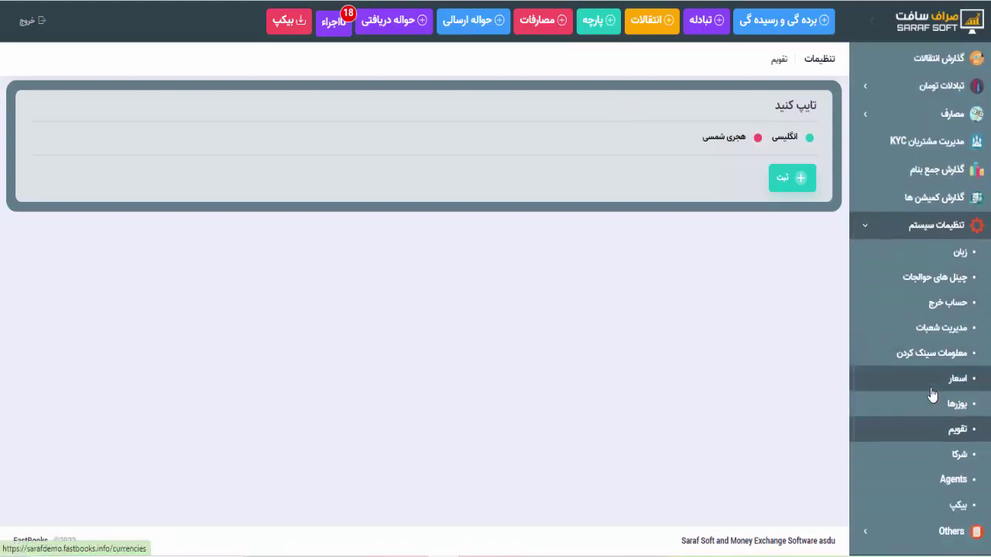
pyautogui.scroll(1, 890, 394)
pyautogui.click(875, 300)
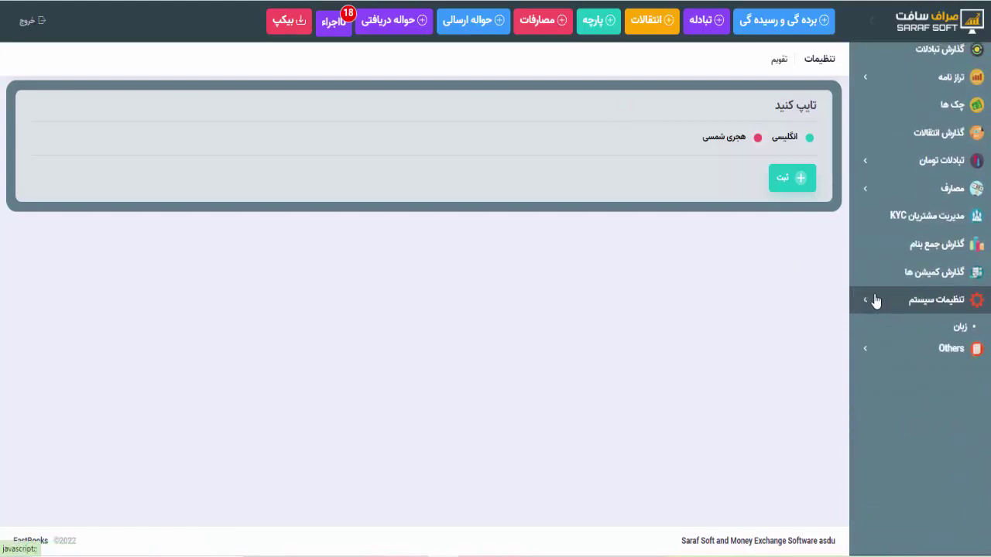